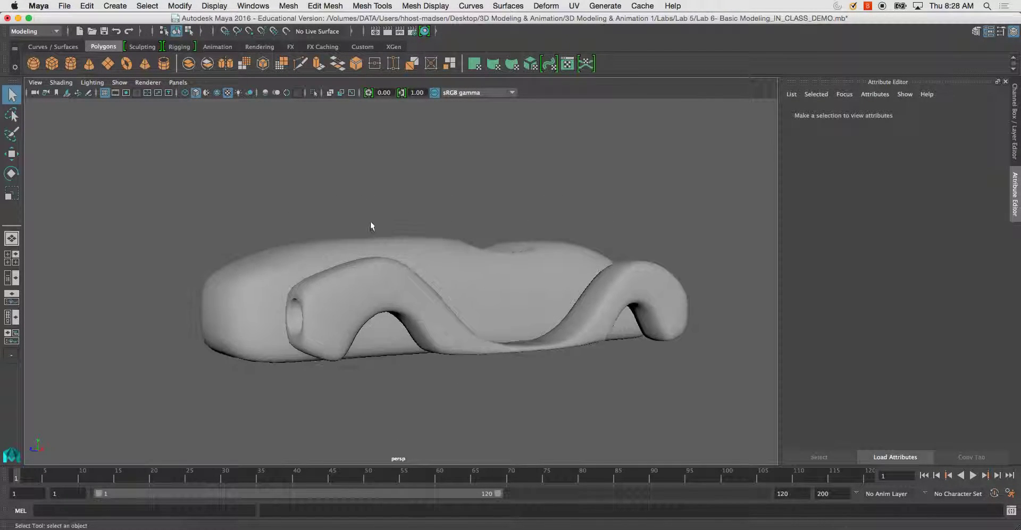
Turn on Wireframe on Shaded, then orbit and zoom in to select the front fender
{"action": "left_click", "coordinate": [61, 83]}
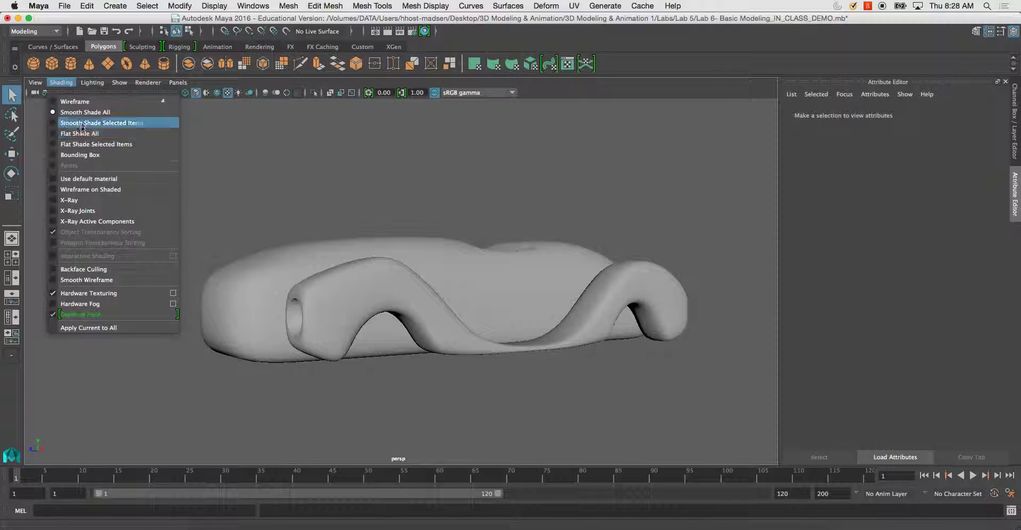
{"action": "left_click", "coordinate": [85, 190]}
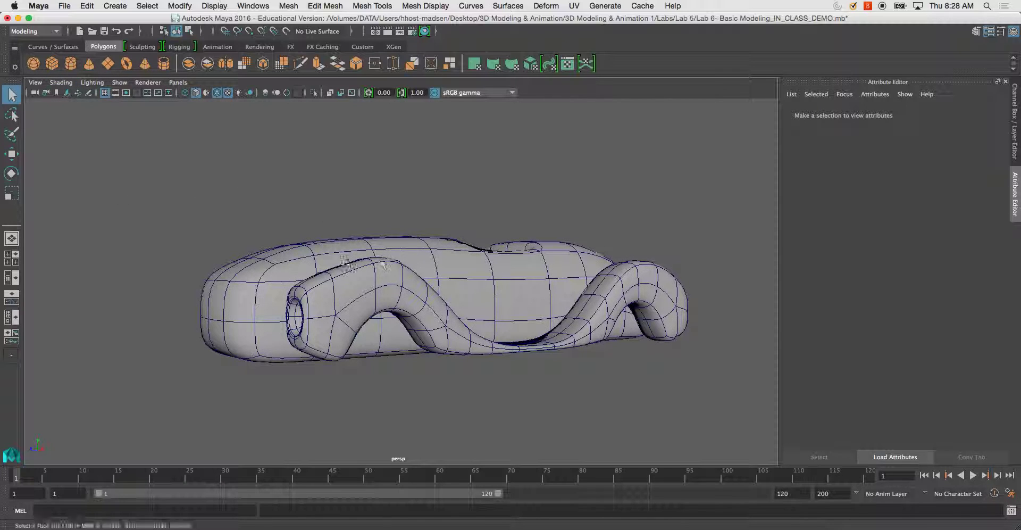
{"action": "left_click_drag", "start_coordinate": [335, 279], "coordinate": [282, 287], "text": "alt"}
{"action": "left_click", "coordinate": [279, 292]}
{"action": "scroll", "coordinate": [343, 306], "scroll_direction": "up", "scroll_amount": 1}
{"action": "middle_click_drag", "start_coordinate": [347, 310], "coordinate": [330, 259], "text": "alt"}
{"action": "left_click_drag", "start_coordinate": [329, 259], "coordinate": [239, 268], "text": "alt"}
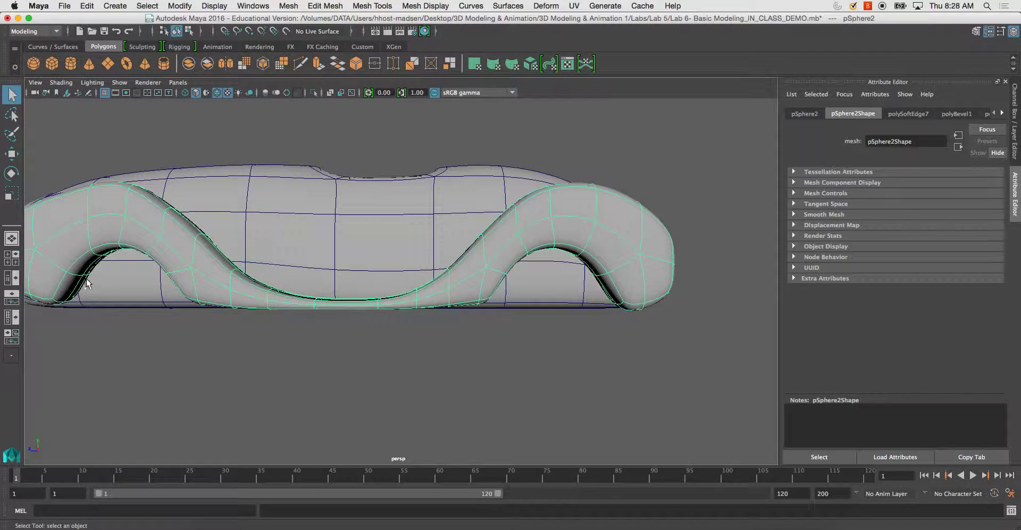
{"action": "left_click_drag", "start_coordinate": [87, 283], "coordinate": [104, 291], "text": "alt"}
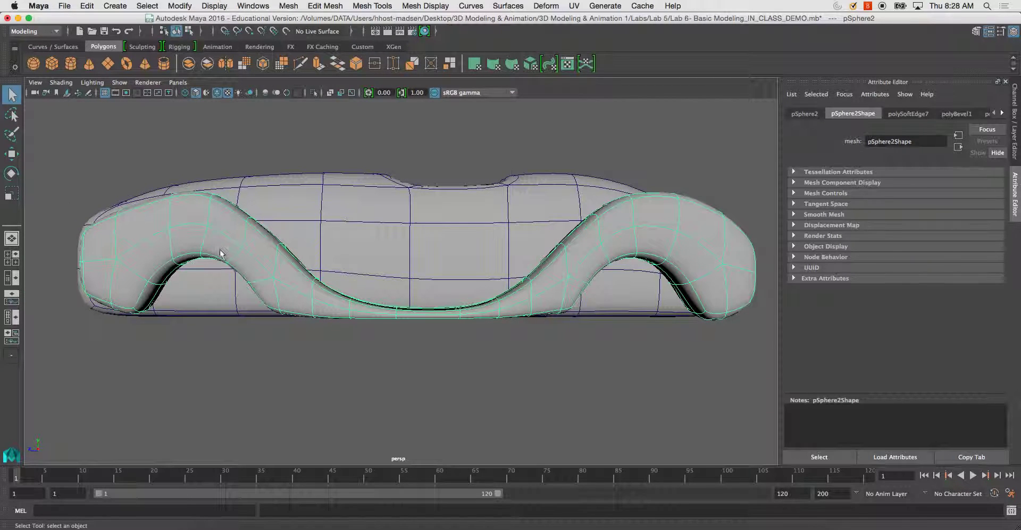
{"action": "left_click_drag", "start_coordinate": [279, 301], "coordinate": [326, 302], "text": "alt"}
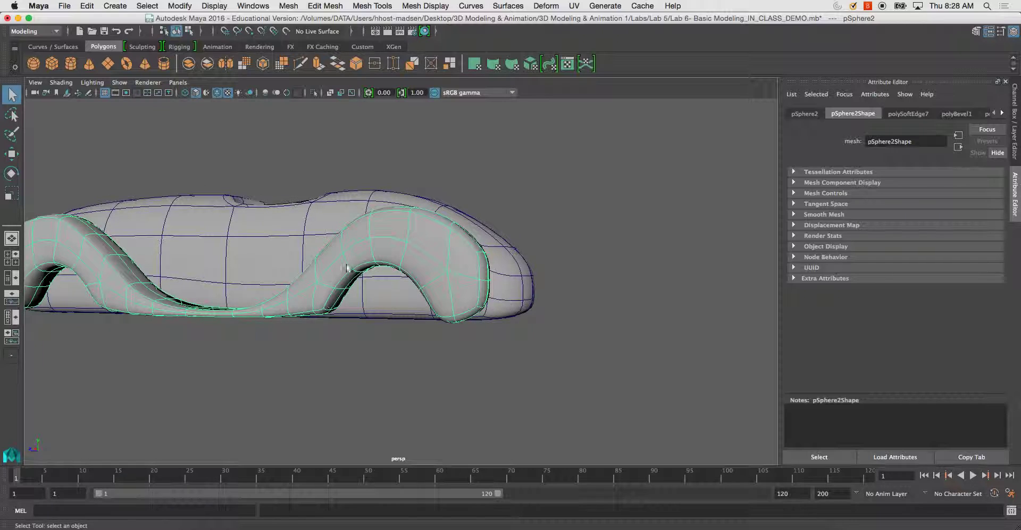
Isolate the fender to inspect its curve, then restore the car in the maximized front view
{"action": "key", "text": "ctrl+1"}
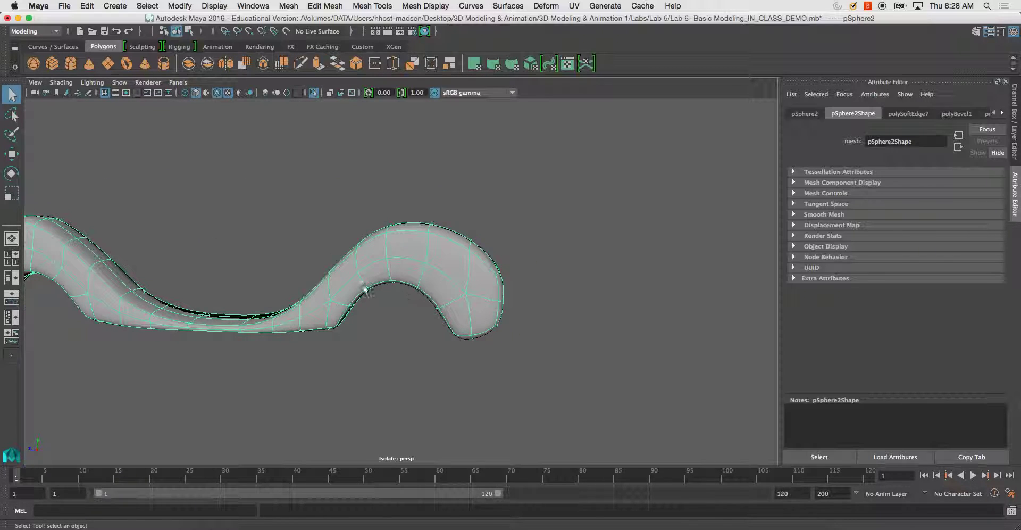
{"action": "left_click_drag", "start_coordinate": [308, 276], "coordinate": [202, 302], "text": "alt"}
{"action": "left_click_drag", "start_coordinate": [373, 299], "coordinate": [332, 313], "text": "alt"}
{"action": "left_click", "coordinate": [256, 299]}
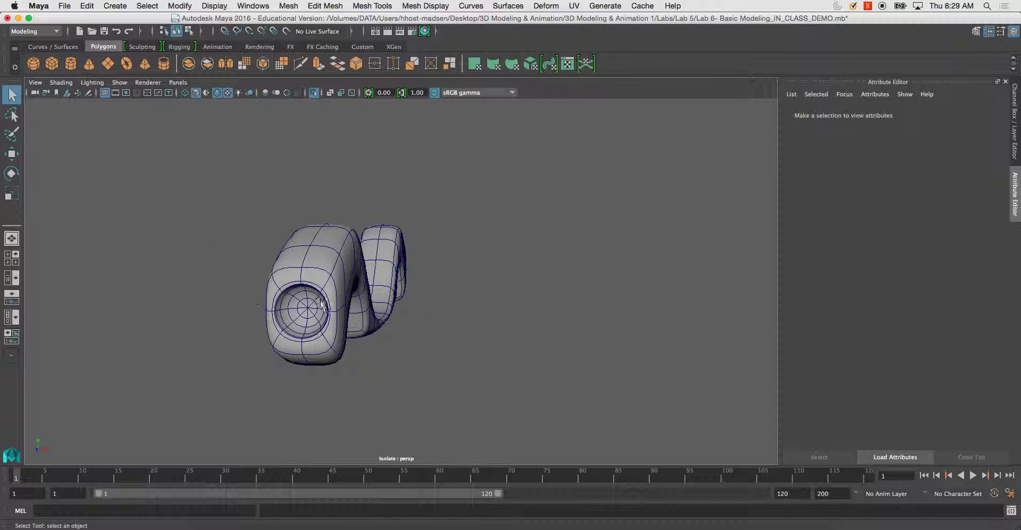
{"action": "left_click_drag", "start_coordinate": [278, 313], "coordinate": [353, 296], "text": "alt"}
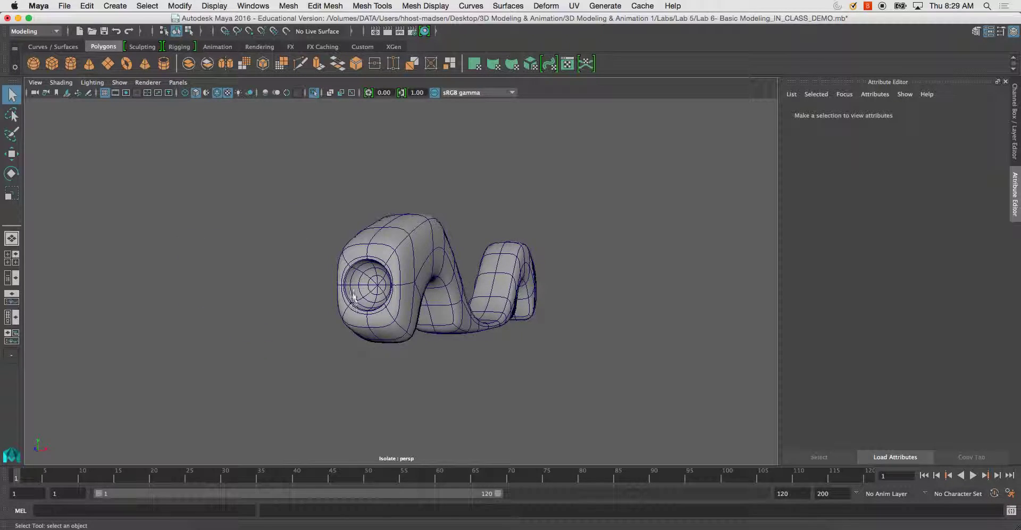
{"action": "left_click", "coordinate": [368, 261]}
{"action": "left_click", "coordinate": [506, 227]}
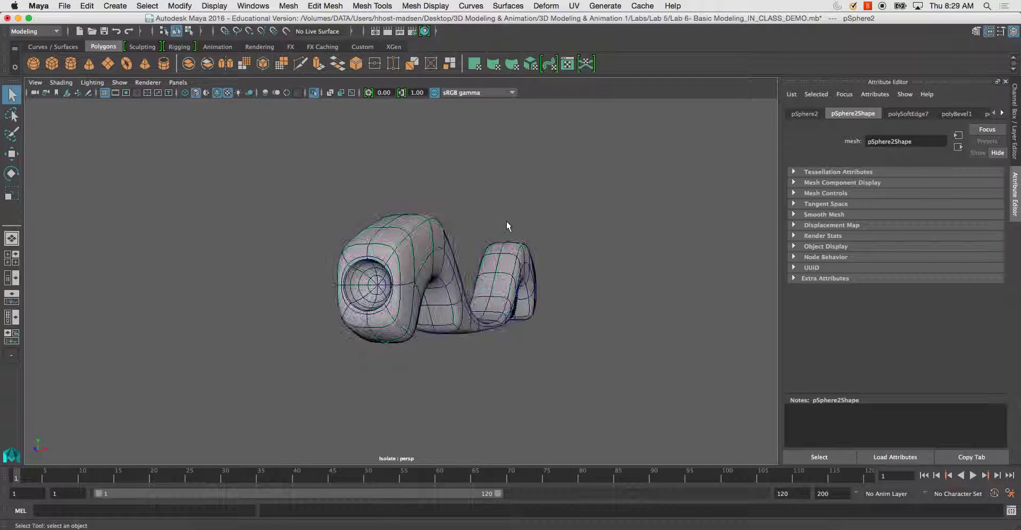
{"action": "key", "text": "ctrl+1"}
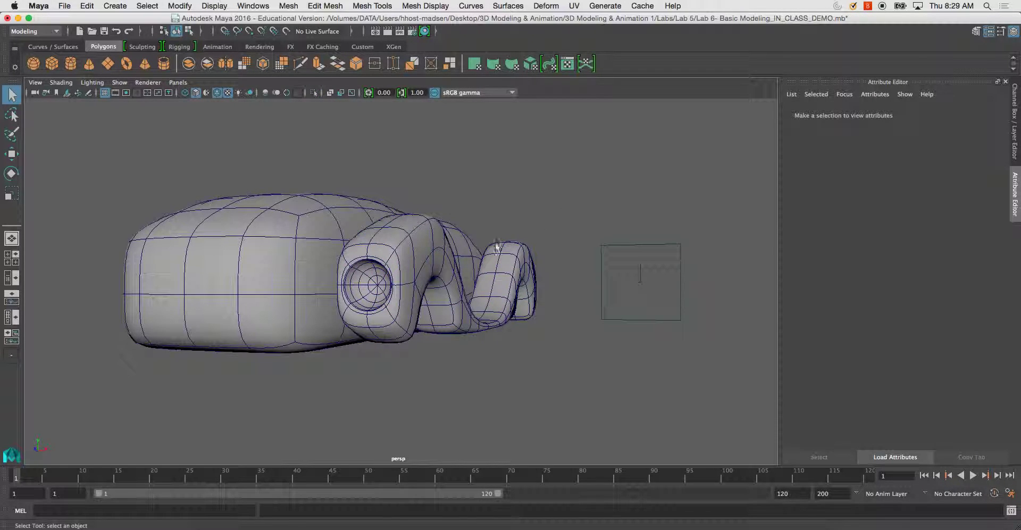
{"action": "key", "text": "space"}
{"action": "key", "text": "space"}
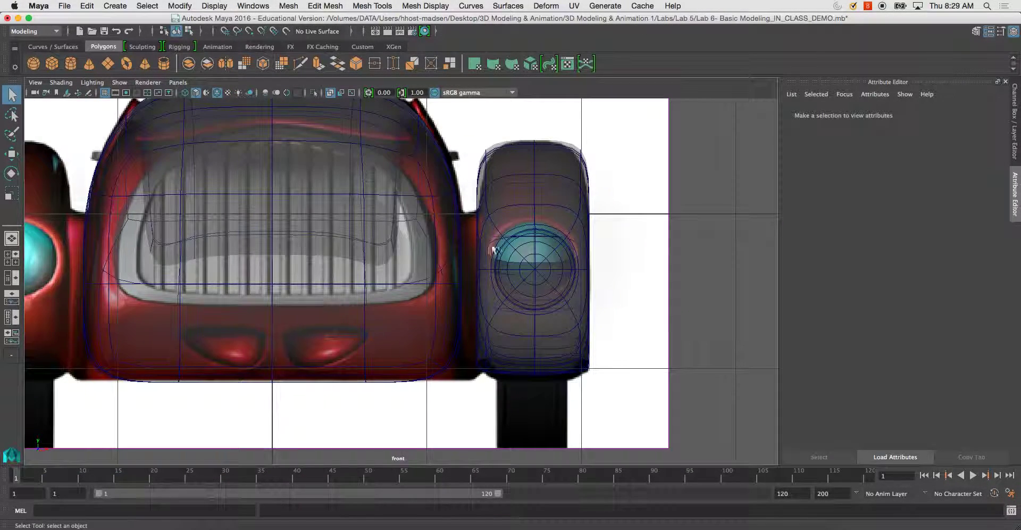
Create a polygon sphere and set its Rotate X to 90 in the Channel Box
{"action": "left_click", "coordinate": [540, 251]}
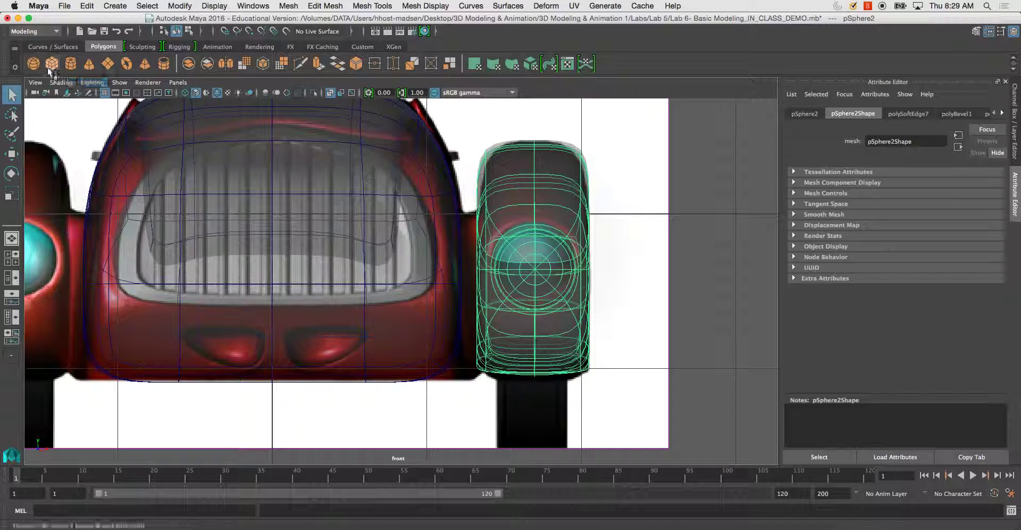
{"action": "left_click", "coordinate": [33, 63]}
{"action": "scroll", "coordinate": [442, 202], "scroll_direction": "down", "scroll_amount": 5}
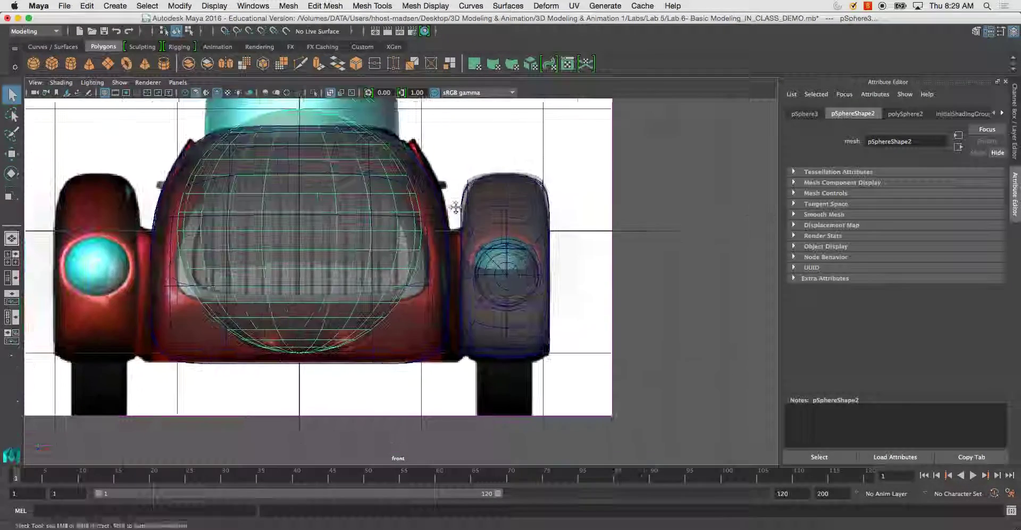
{"action": "key", "text": "e"}
{"action": "left_click_drag", "start_coordinate": [351, 225], "coordinate": [351, 269]}
{"action": "left_click", "coordinate": [1015, 120]}
{"action": "left_click", "coordinate": [991, 149]}
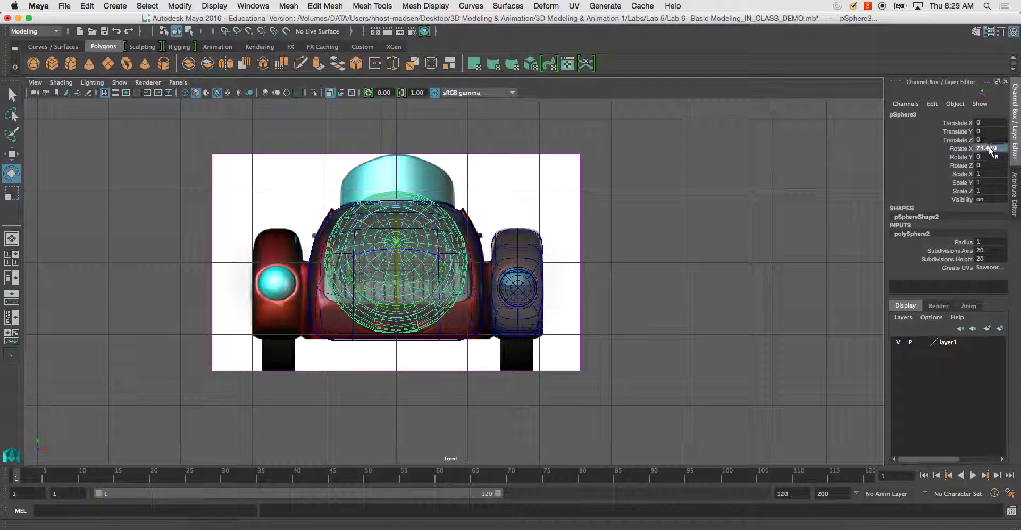
{"action": "key", "text": "Return"}
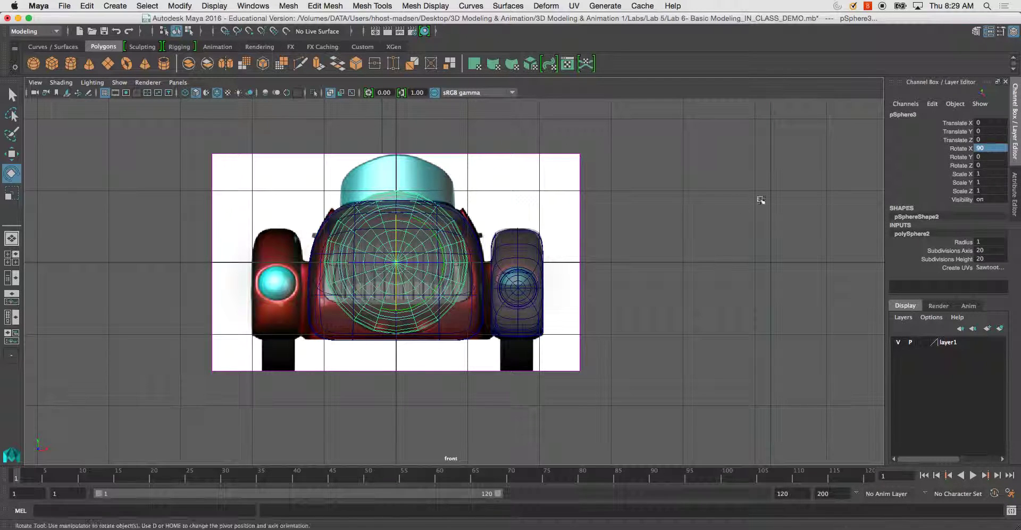
Move the sphere into the fender's headlight socket and scale it down to about 0.102
{"action": "right_click_drag", "start_coordinate": [643, 223], "coordinate": [548, 220], "text": "alt"}
{"action": "key", "text": "w"}
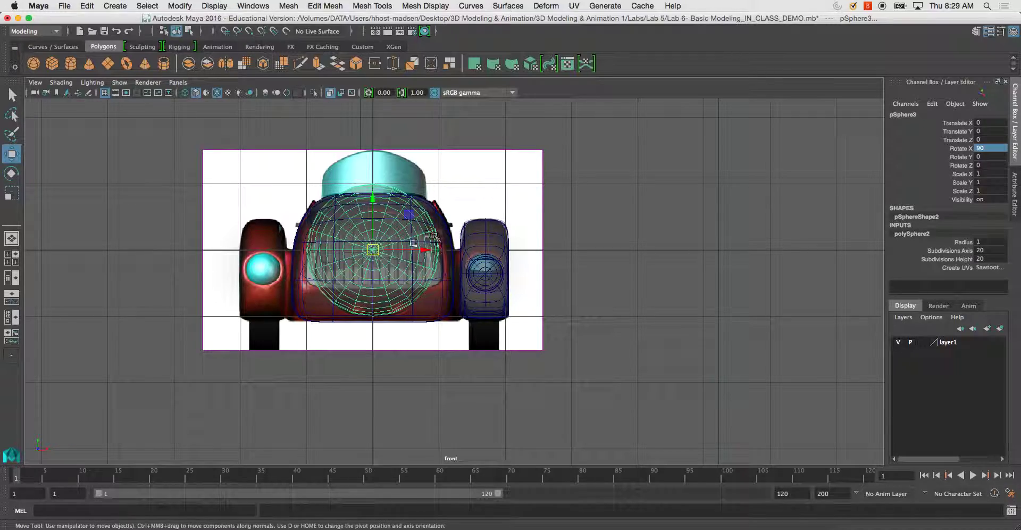
{"action": "left_click_drag", "start_coordinate": [375, 251], "coordinate": [268, 282]}
{"action": "key", "text": "space"}
{"action": "key", "text": "space"}
{"action": "key", "text": "r"}
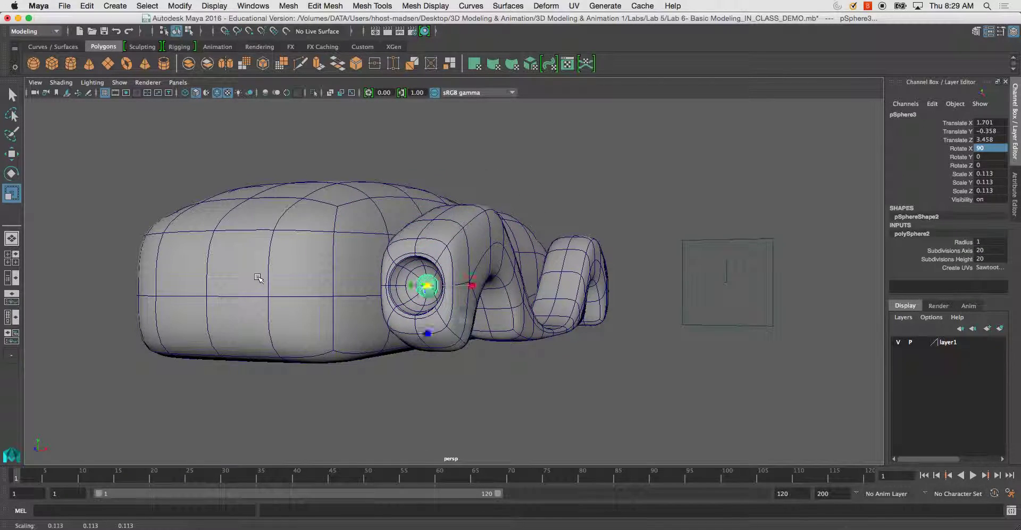
{"action": "key", "text": "f"}
{"action": "left_click_drag", "start_coordinate": [361, 268], "coordinate": [398, 273], "text": "alt"}
{"action": "right_click_drag", "start_coordinate": [401, 203], "coordinate": [481, 227], "text": "ctrl"}
{"action": "right_click", "coordinate": [429, 242]}
Reframe on the headlight sphere and scale it up to about 0.33 to fill the socket
{"action": "right_click_drag", "start_coordinate": [458, 266], "coordinate": [366, 301], "text": "alt"}
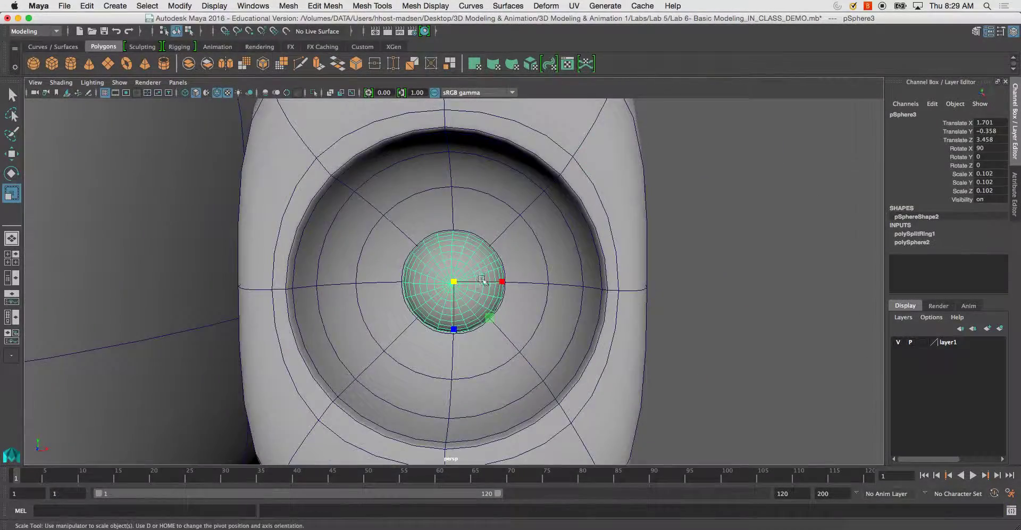
{"action": "left_click_drag", "start_coordinate": [482, 279], "coordinate": [402, 239], "text": "alt"}
{"action": "right_click_drag", "start_coordinate": [402, 239], "coordinate": [374, 202], "text": "alt"}
{"action": "left_click_drag", "start_coordinate": [374, 202], "coordinate": [397, 214], "text": "alt"}
{"action": "middle_click_drag", "start_coordinate": [396, 213], "coordinate": [458, 219], "text": "alt"}
{"action": "right_click_drag", "start_coordinate": [458, 219], "coordinate": [444, 222], "text": "alt"}
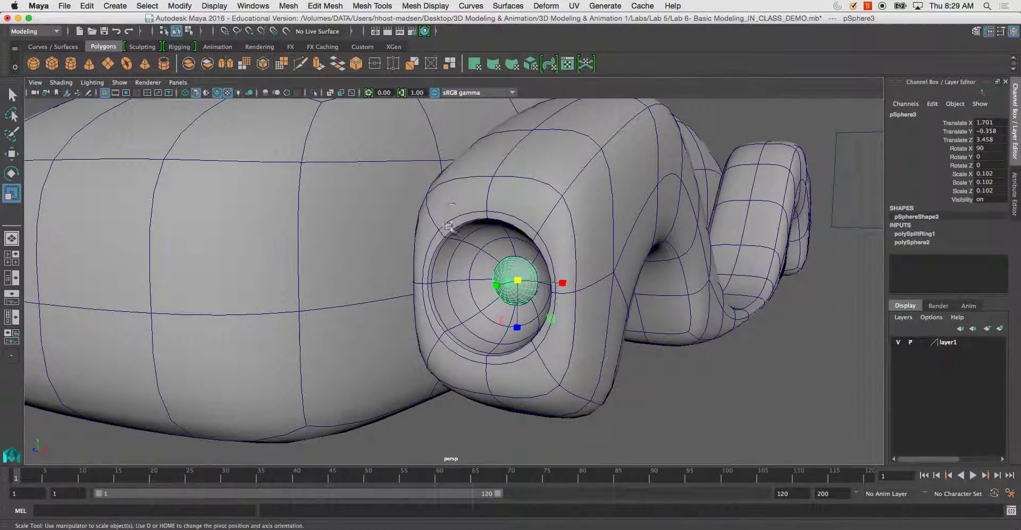
{"action": "key", "text": "w"}
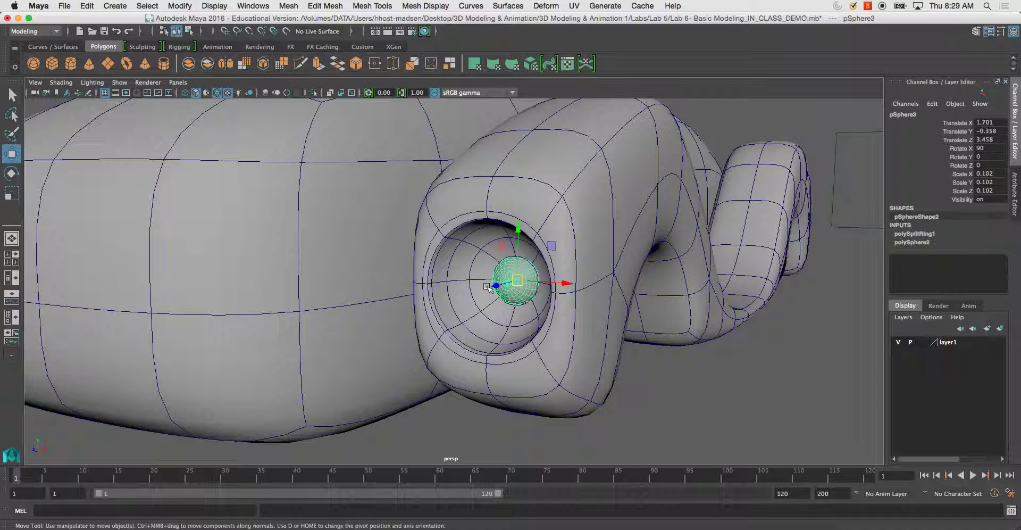
{"action": "left_click", "coordinate": [487, 287]}
{"action": "key", "text": "z"}
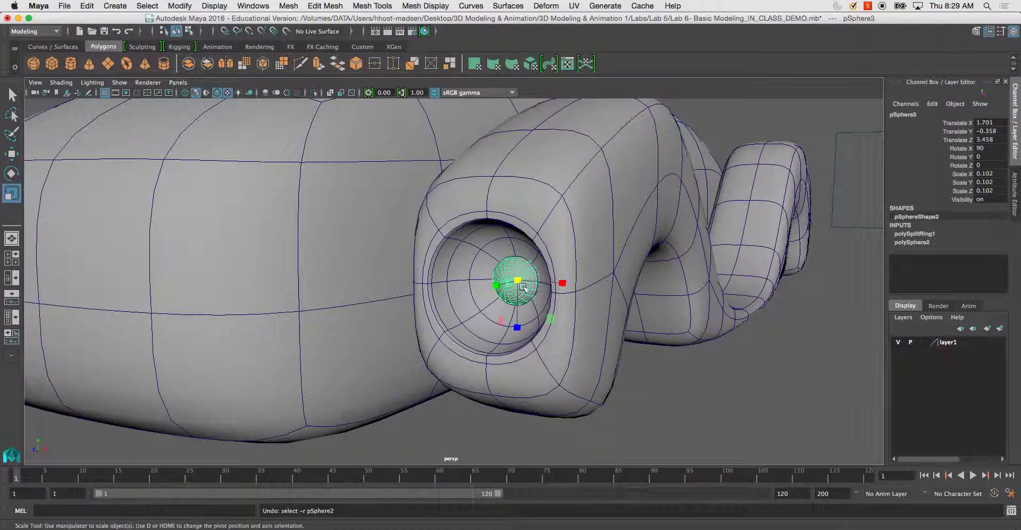
{"action": "mouse_move", "coordinate": [505, 285]}
{"action": "left_mouse_down"}
{"action": "mouse_move", "coordinate": [466, 291]}
{"action": "mouse_move", "coordinate": [616, 305]}
{"action": "mouse_move", "coordinate": [452, 294]}
{"action": "mouse_move", "coordinate": [535, 296]}
{"action": "mouse_move", "coordinate": [502, 273]}
{"action": "left_mouse_up"}
{"action": "key", "text": "z"}
{"action": "key", "text": "r"}
Isolate the fender and orbit around to check the enlarged sphere sits in its socket
{"action": "key", "text": "w"}
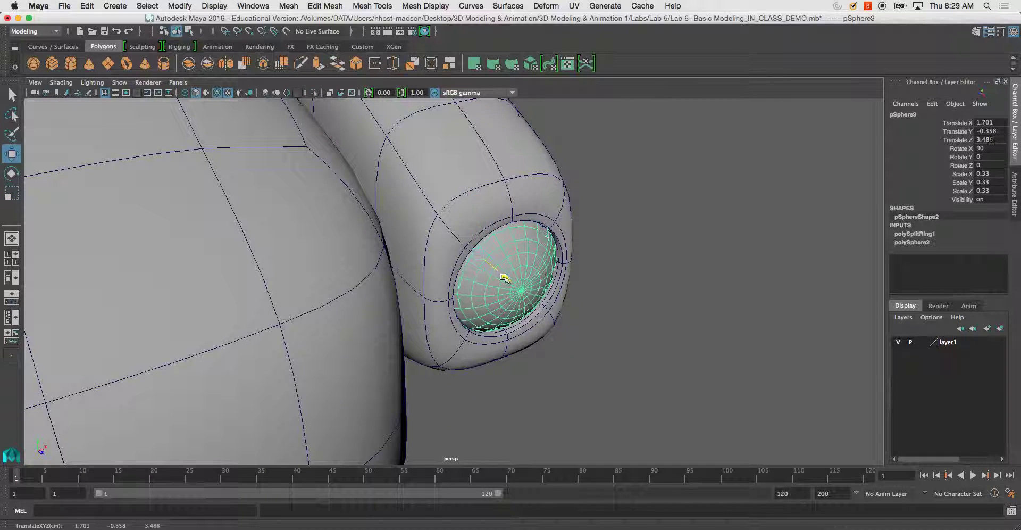
{"action": "left_click", "coordinate": [557, 179]}
{"action": "key", "text": "ctrl+1"}
{"action": "left_click", "coordinate": [626, 192]}
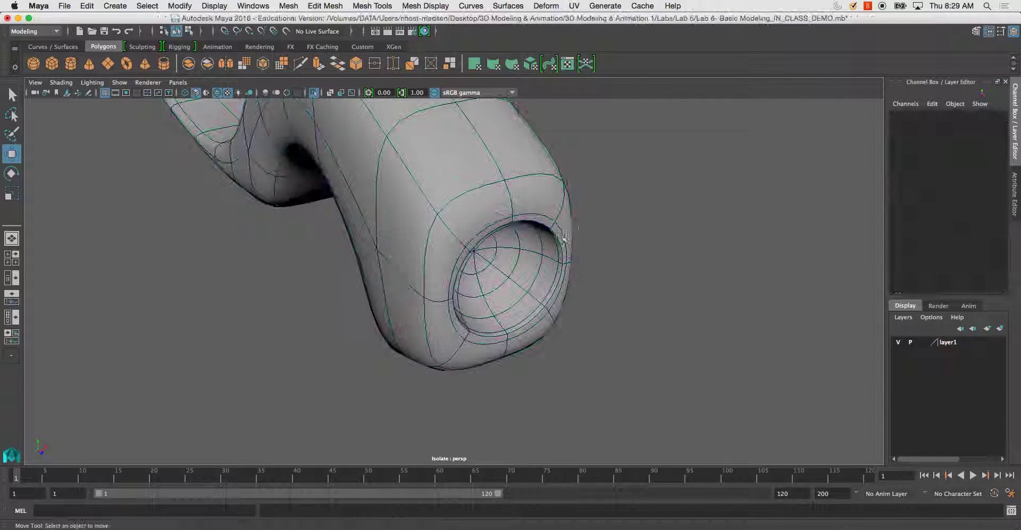
{"action": "left_click_drag", "start_coordinate": [561, 237], "coordinate": [497, 271], "text": "alt"}
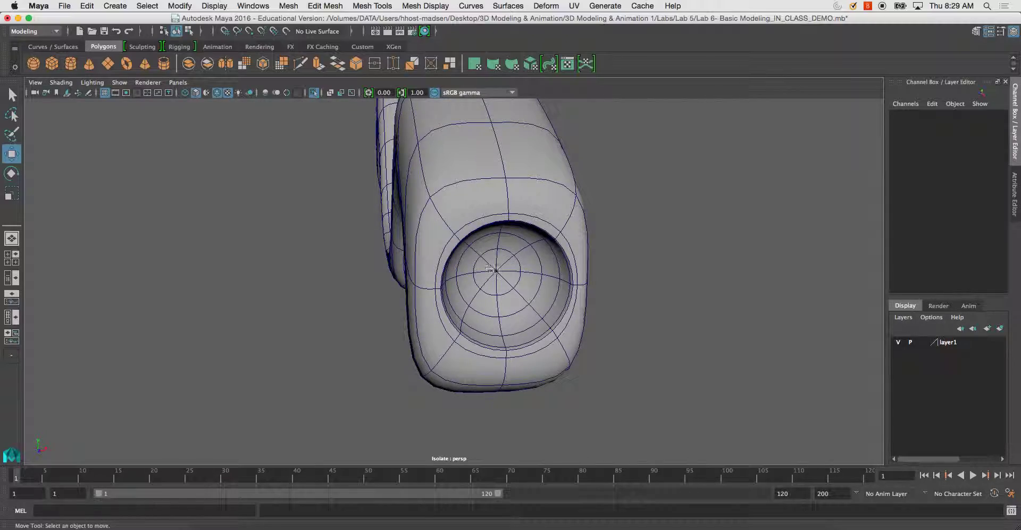
{"action": "left_click", "coordinate": [496, 271]}
{"action": "left_click", "coordinate": [644, 245]}
{"action": "left_click_drag", "start_coordinate": [642, 244], "coordinate": [613, 245], "text": "alt"}
{"action": "key", "text": "ctrl+1"}
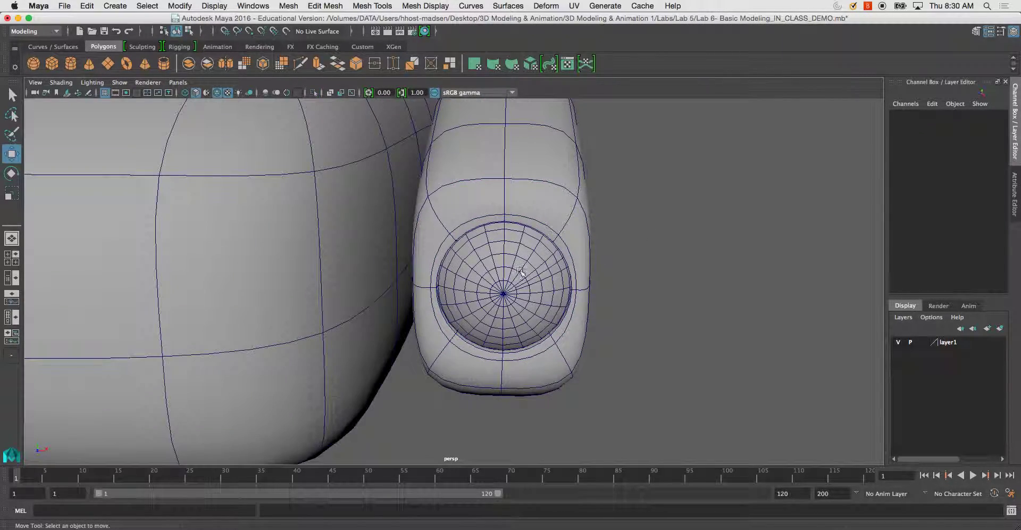
{"action": "left_click", "coordinate": [519, 271]}
{"action": "mouse_move", "coordinate": [520, 271]}
{"action": "left_mouse_down", "text": "alt"}
{"action": "mouse_move", "coordinate": [444, 268]}
{"action": "mouse_move", "coordinate": [555, 279]}
{"action": "left_mouse_up", "text": "alt"}
{"action": "left_click", "coordinate": [621, 276]}
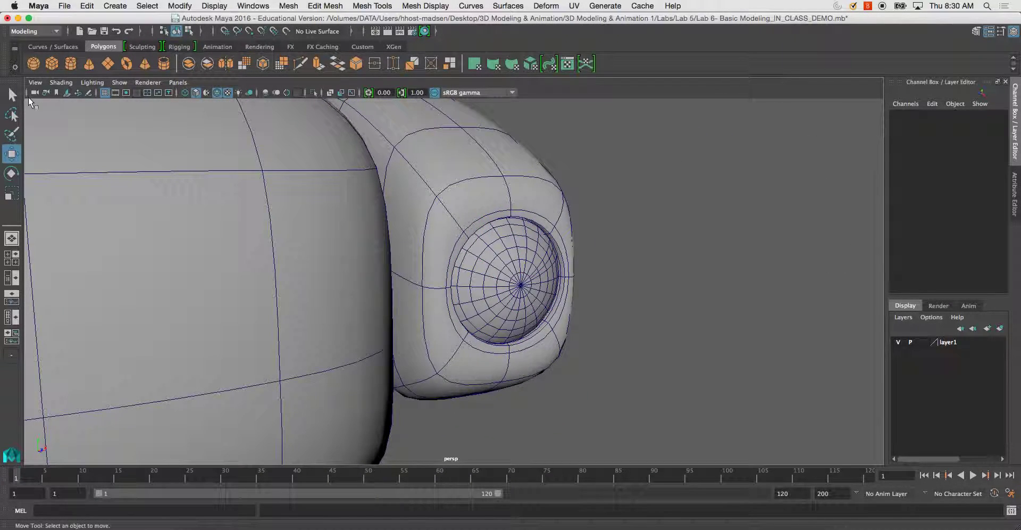
{"action": "left_click", "coordinate": [61, 84]}
Turn off Wireframe on Shaded and orbit in to select the headlight sphere
{"action": "left_click", "coordinate": [99, 190]}
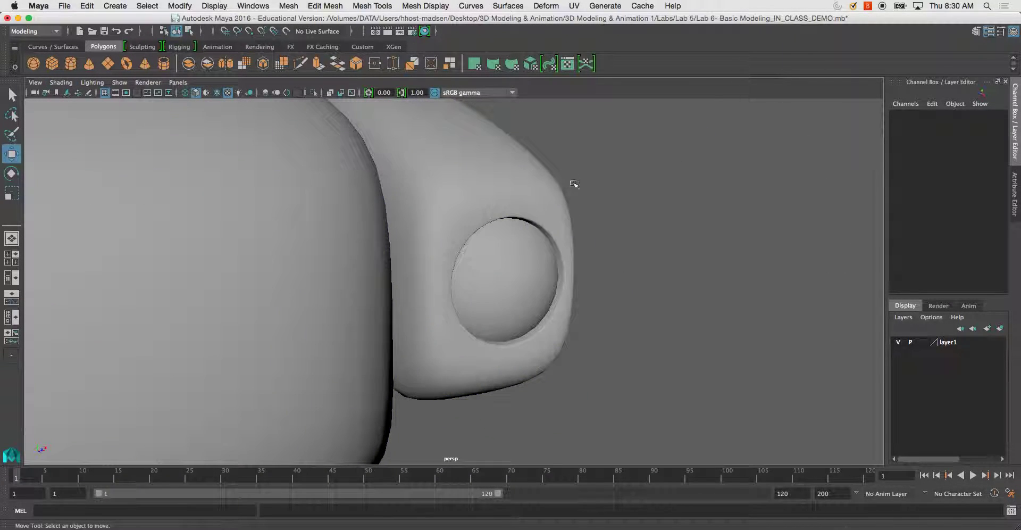
{"action": "left_click_drag", "start_coordinate": [592, 169], "coordinate": [299, 179], "text": "alt"}
{"action": "left_click", "coordinate": [420, 235]}
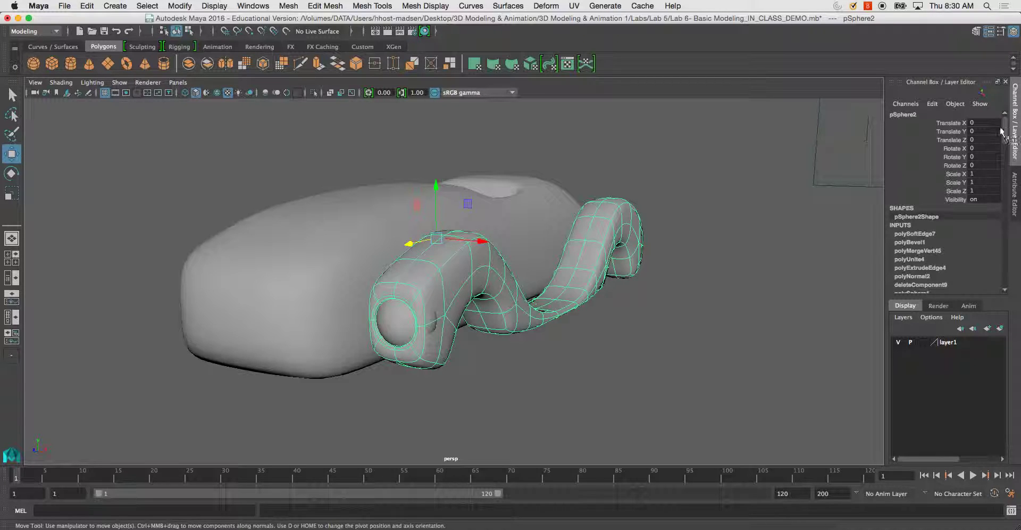
{"action": "mouse_move", "coordinate": [1006, 138]}
{"action": "left_mouse_down"}
{"action": "mouse_move", "coordinate": [1006, 279]}
{"action": "mouse_move", "coordinate": [1005, 120]}
{"action": "left_mouse_up"}
{"action": "mouse_move", "coordinate": [451, 320]}
{"action": "left_mouse_down", "text": "alt"}
{"action": "mouse_move", "coordinate": [494, 322]}
{"action": "mouse_move", "coordinate": [437, 329]}
{"action": "left_mouse_up", "text": "alt"}
{"action": "left_click", "coordinate": [434, 321]}
{"action": "middle_click_drag", "start_coordinate": [437, 329], "coordinate": [482, 302], "text": "alt"}
{"action": "scroll", "coordinate": [482, 302], "scroll_direction": "up", "scroll_amount": 4}
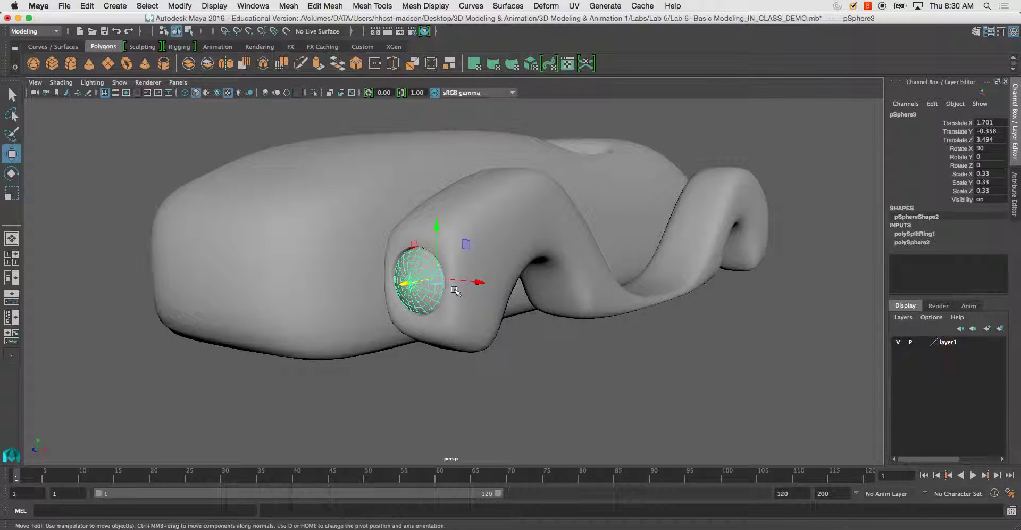
Shrink the headlight sphere to 0.323, then reselect it
{"action": "key", "text": "r"}
{"action": "left_click_drag", "start_coordinate": [438, 279], "coordinate": [399, 283]}
{"action": "key", "text": "w"}
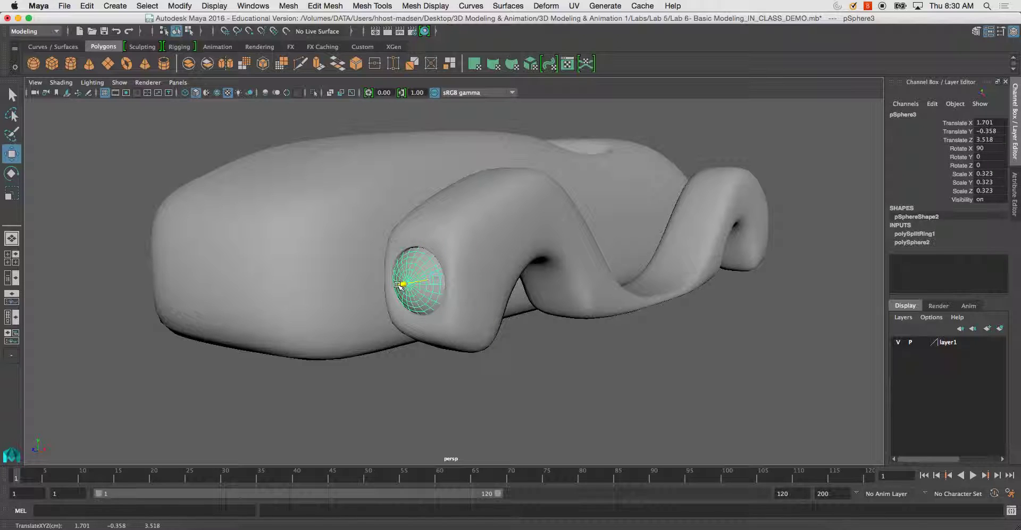
{"action": "left_click", "coordinate": [565, 333]}
{"action": "left_click", "coordinate": [514, 284]}
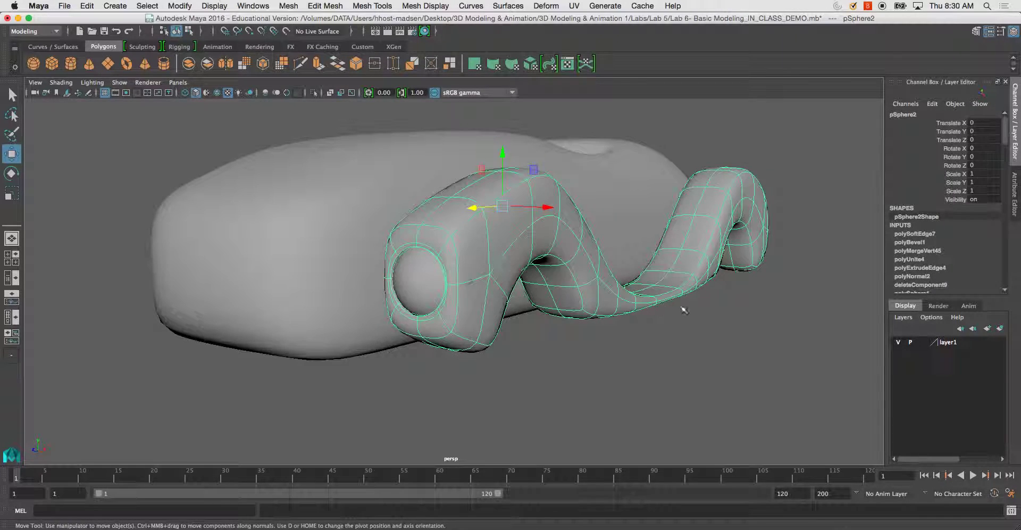
{"action": "left_click", "coordinate": [682, 306]}
{"action": "left_click", "coordinate": [403, 278]}
Scale the headlight sphere down further to about 0.30 and check it from another angle
{"action": "key", "text": "r"}
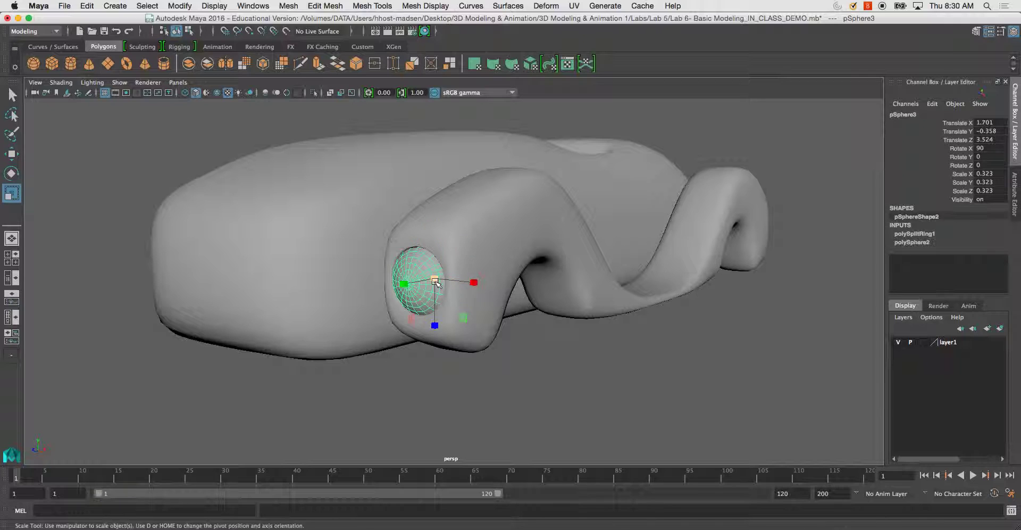
{"action": "left_click_drag", "start_coordinate": [433, 280], "coordinate": [396, 285]}
{"action": "key", "text": "w"}
{"action": "left_click", "coordinate": [566, 337]}
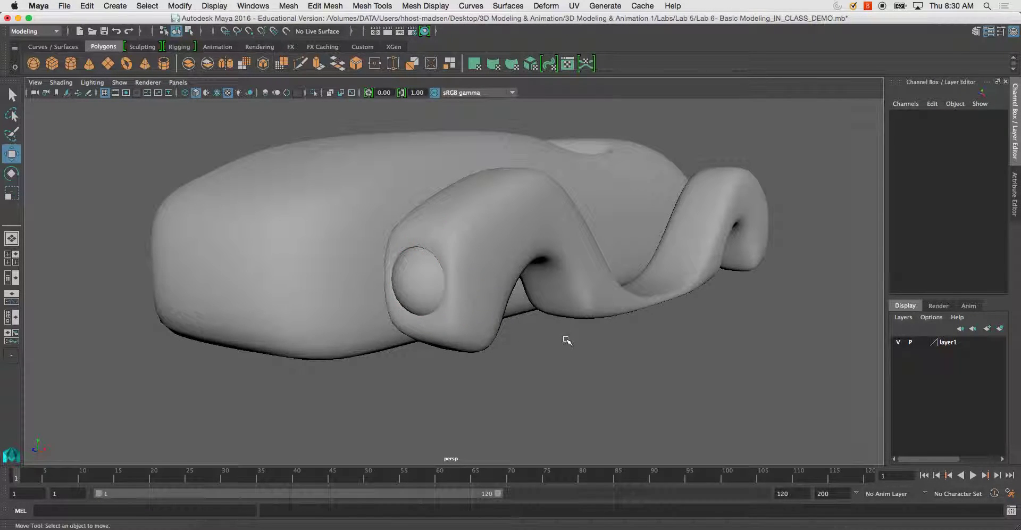
{"action": "left_click_drag", "start_coordinate": [566, 338], "coordinate": [467, 317], "text": "alt"}
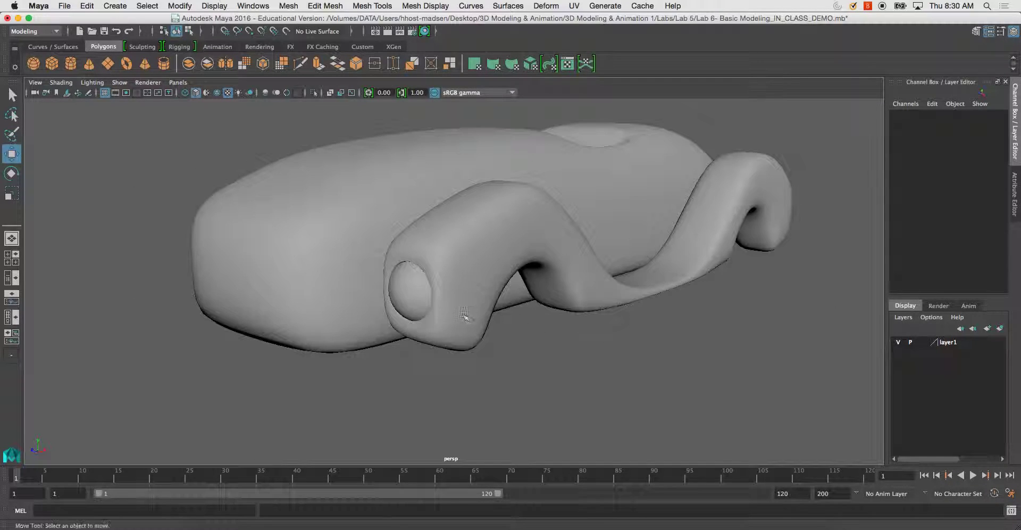
{"action": "left_click", "coordinate": [417, 298]}
{"action": "left_click", "coordinate": [557, 333]}
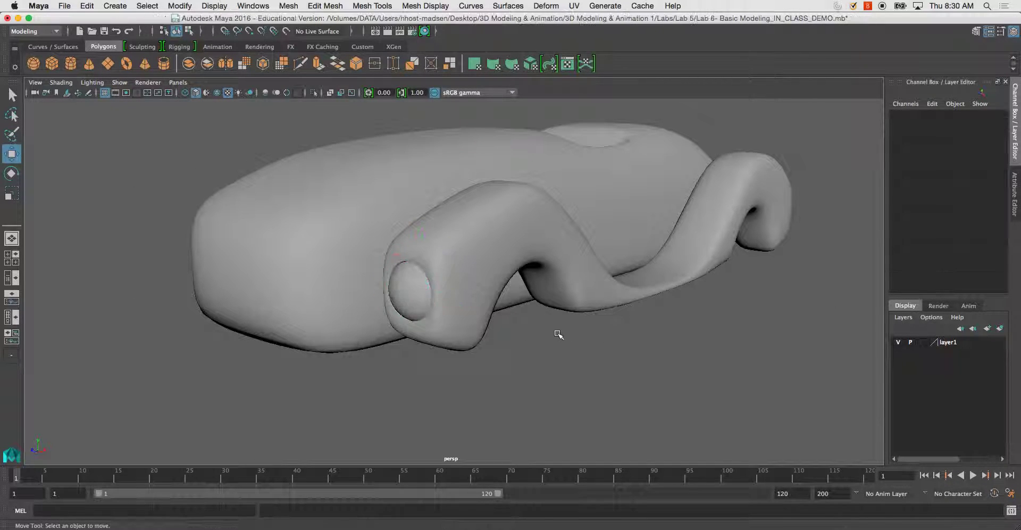
{"action": "left_click", "coordinate": [457, 286]}
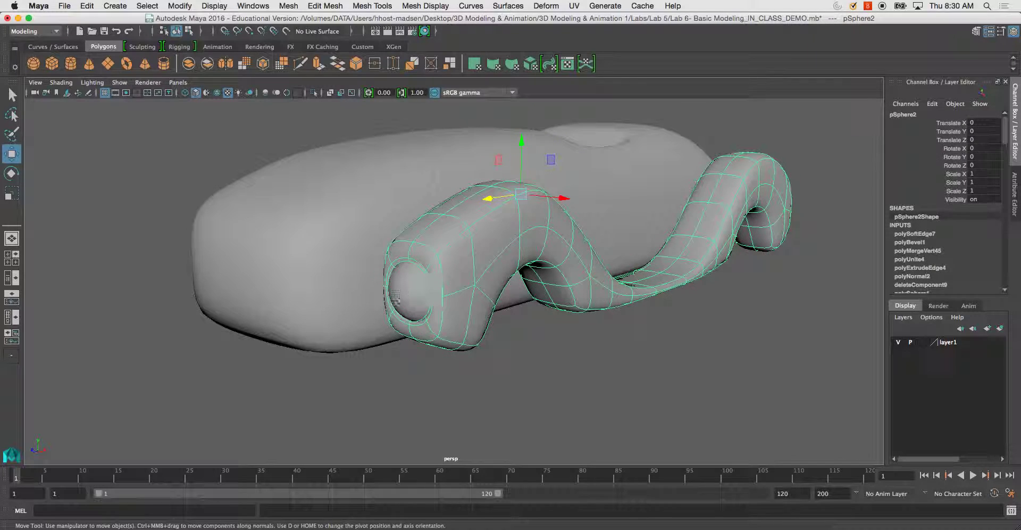
{"action": "left_click", "coordinate": [556, 351]}
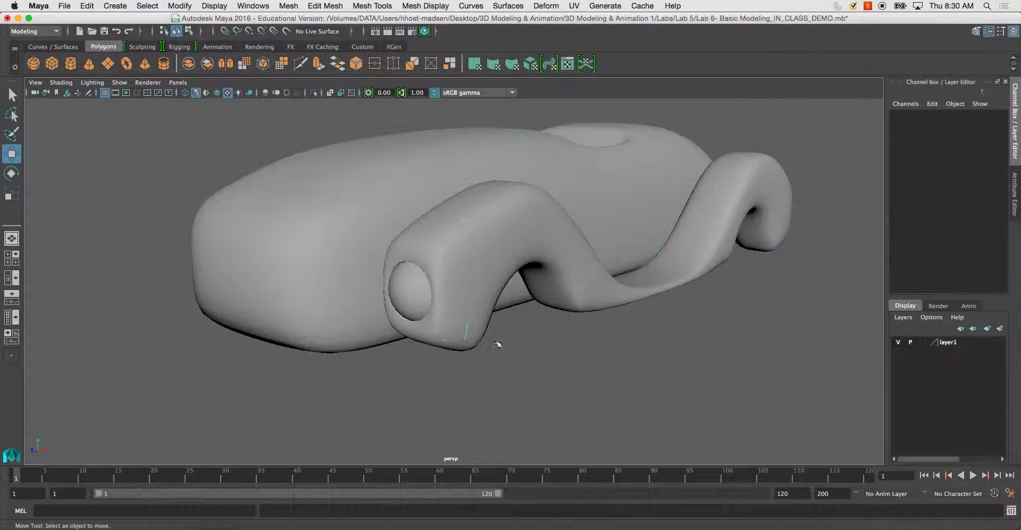
{"action": "left_click_drag", "start_coordinate": [498, 343], "coordinate": [443, 319], "text": "alt"}
{"action": "left_click", "coordinate": [518, 290]}
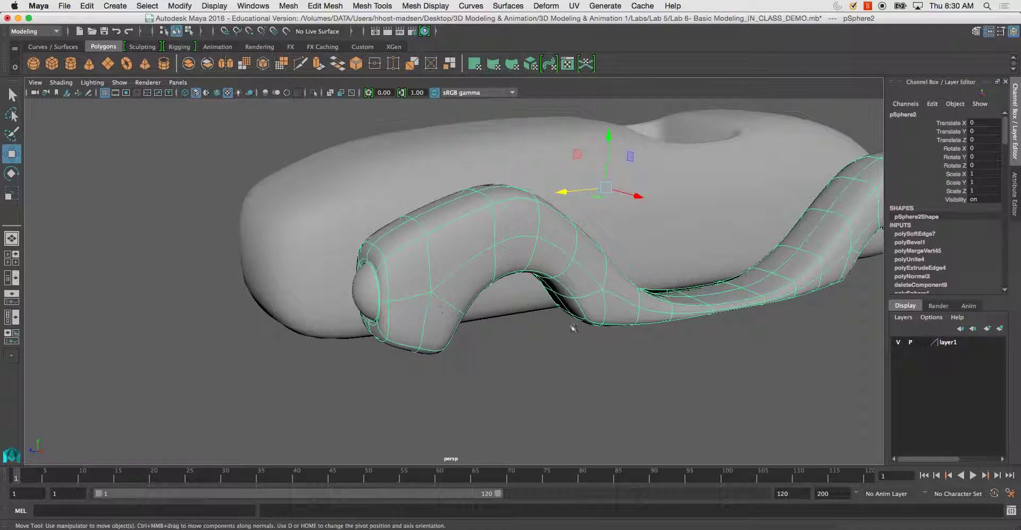
{"action": "left_click_drag", "start_coordinate": [572, 327], "coordinate": [648, 325], "text": "alt"}
{"action": "left_click", "coordinate": [705, 305]}
{"action": "left_click", "coordinate": [468, 254]}
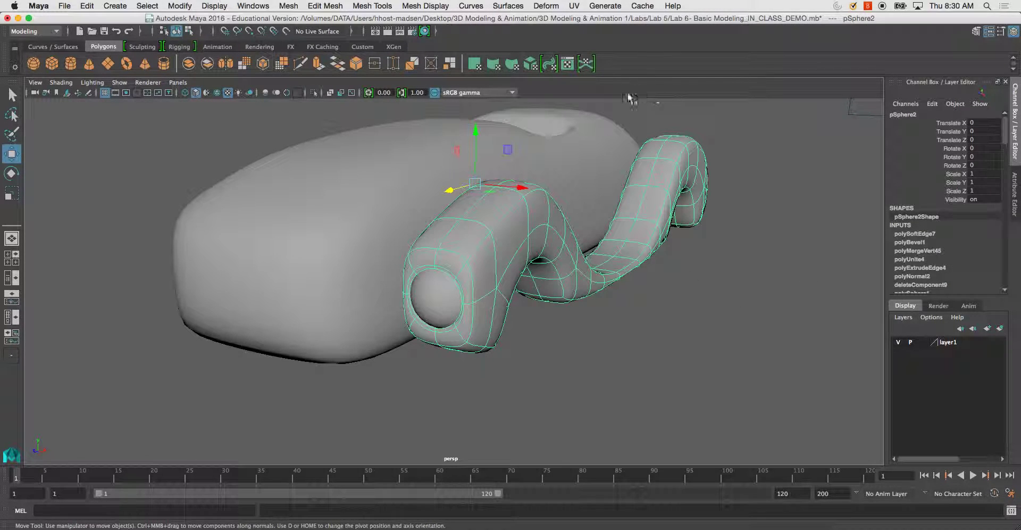
{"action": "scroll", "coordinate": [1000, 135], "scroll_direction": "down", "scroll_amount": 3}
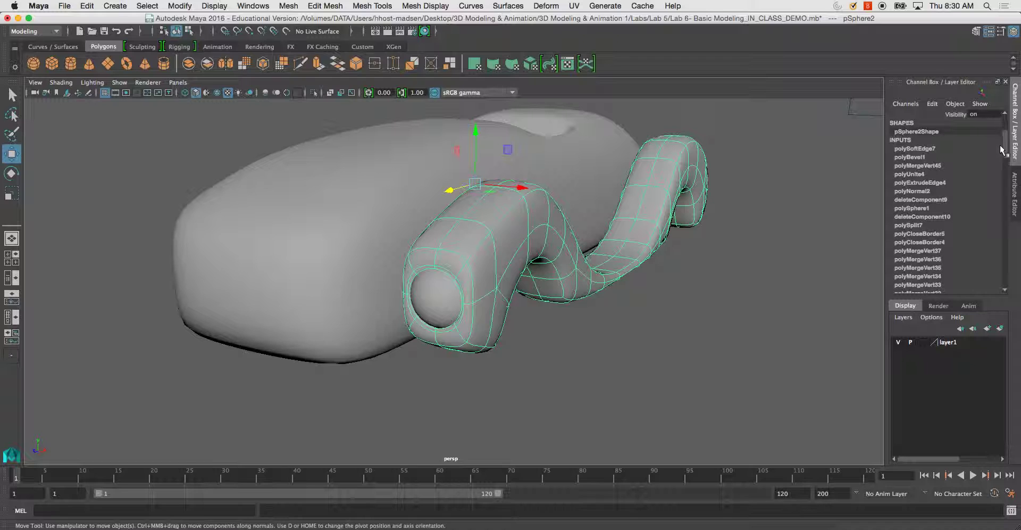
{"action": "left_click_drag", "start_coordinate": [1004, 153], "coordinate": [1005, 279]}
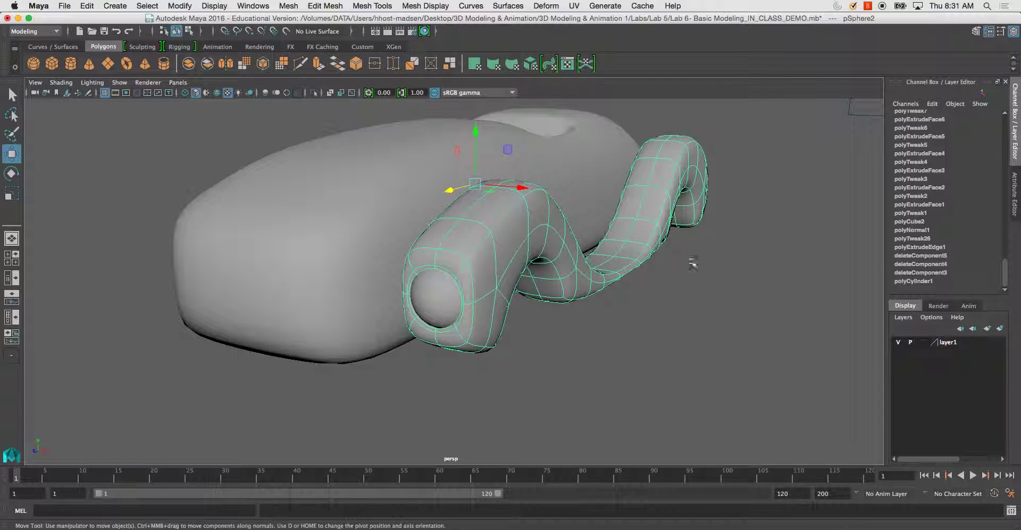
{"action": "left_click_drag", "start_coordinate": [695, 234], "coordinate": [567, 320], "text": "alt"}
{"action": "right_click_drag", "start_coordinate": [568, 319], "coordinate": [574, 336], "text": "alt"}
{"action": "left_click_drag", "start_coordinate": [574, 335], "coordinate": [494, 315], "text": "alt"}
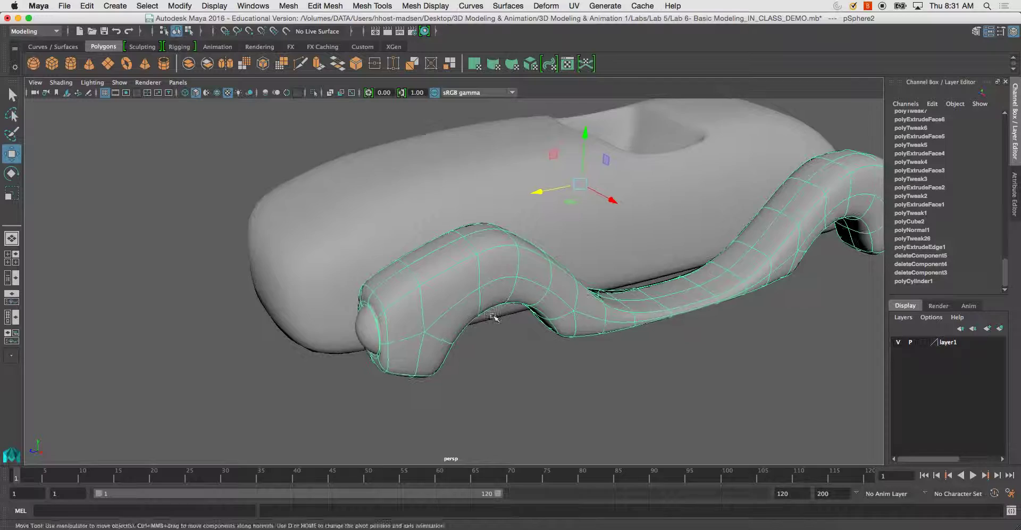
{"action": "right_click_drag", "start_coordinate": [495, 314], "coordinate": [453, 316], "text": "alt"}
{"action": "left_click_drag", "start_coordinate": [454, 317], "coordinate": [512, 302], "text": "alt"}
{"action": "left_click", "coordinate": [395, 318]}
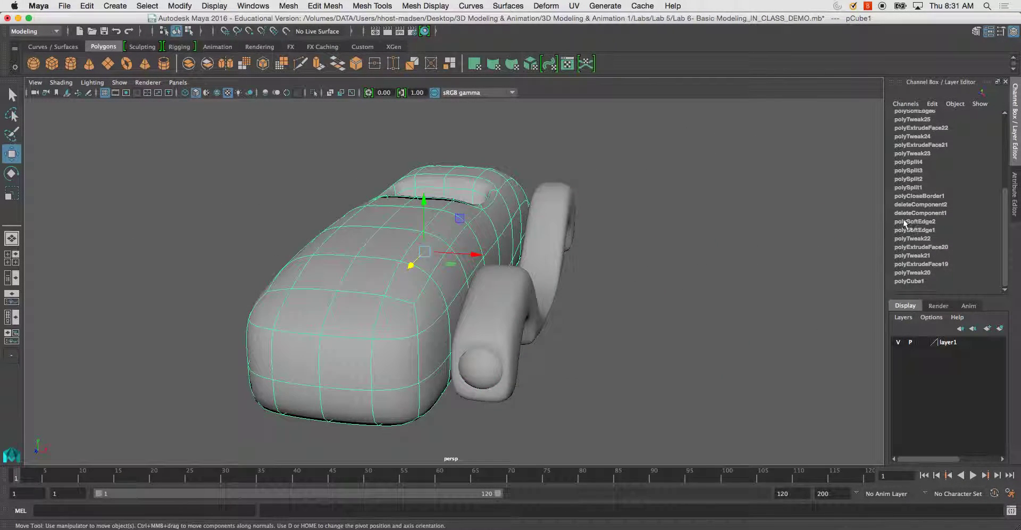
{"action": "mouse_move", "coordinate": [1004, 214]}
{"action": "left_mouse_down"}
{"action": "mouse_move", "coordinate": [1007, 164]}
{"action": "mouse_move", "coordinate": [1005, 231]}
{"action": "left_mouse_up"}
{"action": "left_click", "coordinate": [640, 318]}
{"action": "left_click", "coordinate": [541, 315]}
{"action": "left_click_drag", "start_coordinate": [541, 315], "coordinate": [541, 306], "text": "alt"}
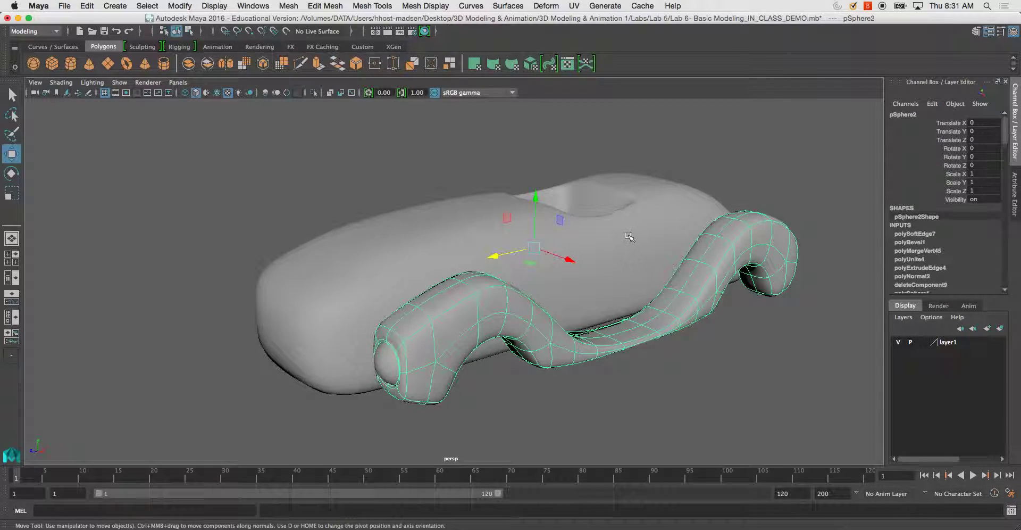
{"action": "left_click", "coordinate": [582, 242]}
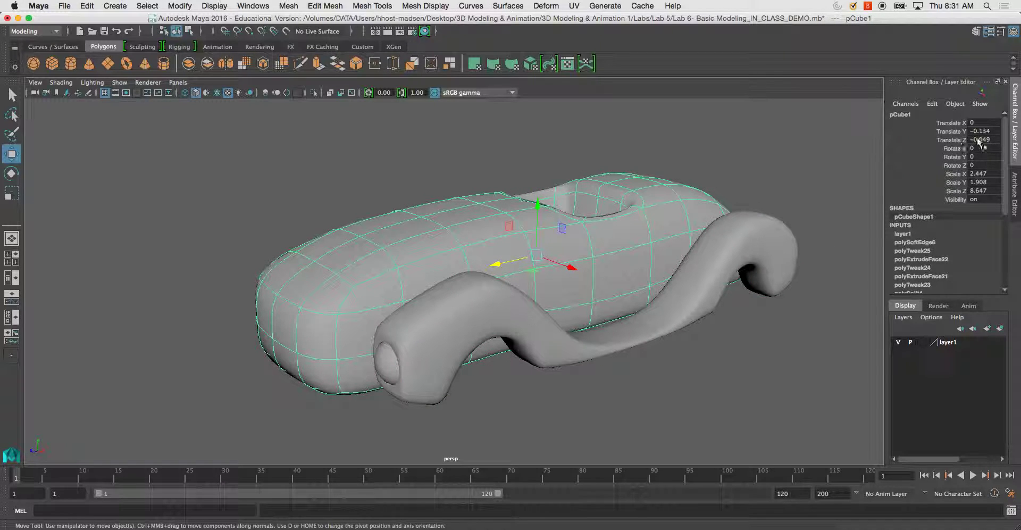
{"action": "left_click_drag", "start_coordinate": [617, 235], "coordinate": [608, 292], "text": "alt"}
{"action": "left_click", "coordinate": [570, 292]}
{"action": "left_click", "coordinate": [543, 312]}
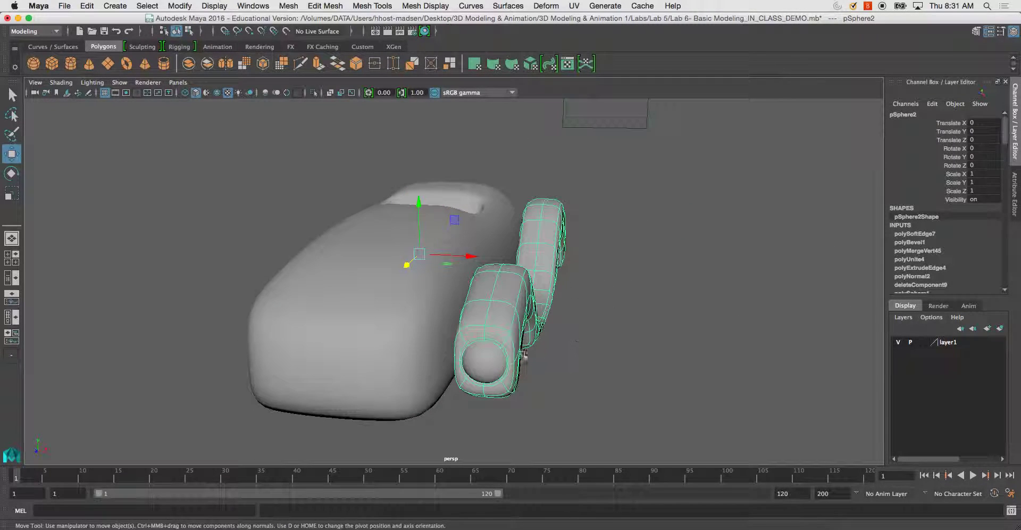
{"action": "left_click", "coordinate": [485, 364]}
{"action": "left_click_drag", "start_coordinate": [634, 305], "coordinate": [571, 312], "text": "alt"}
{"action": "left_click", "coordinate": [631, 306]}
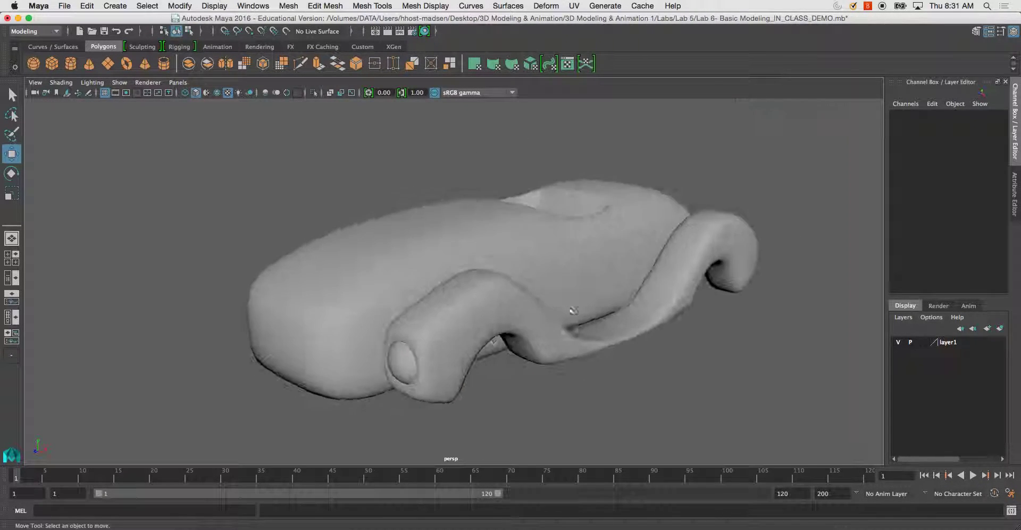
{"action": "left_click", "coordinate": [531, 293]}
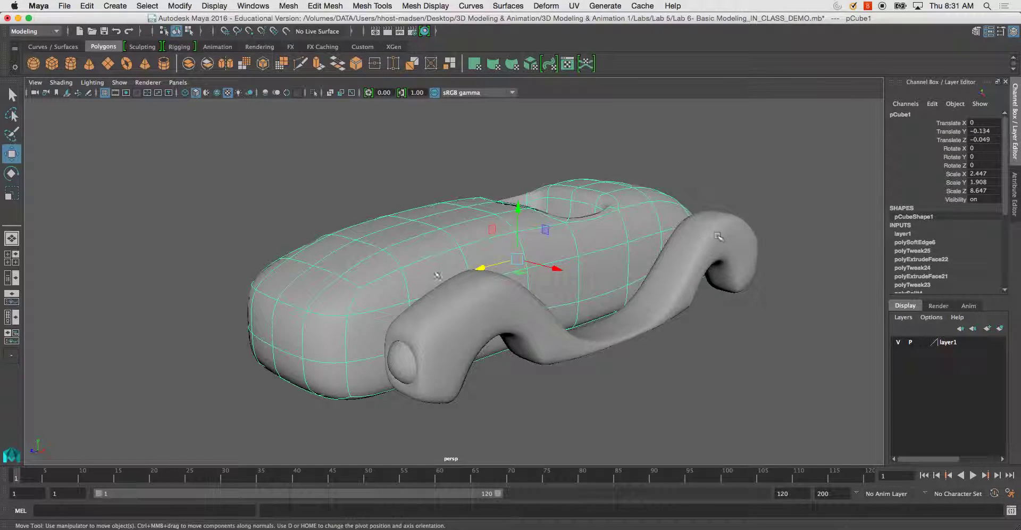
{"action": "left_click_drag", "start_coordinate": [523, 293], "coordinate": [517, 329], "text": "alt"}
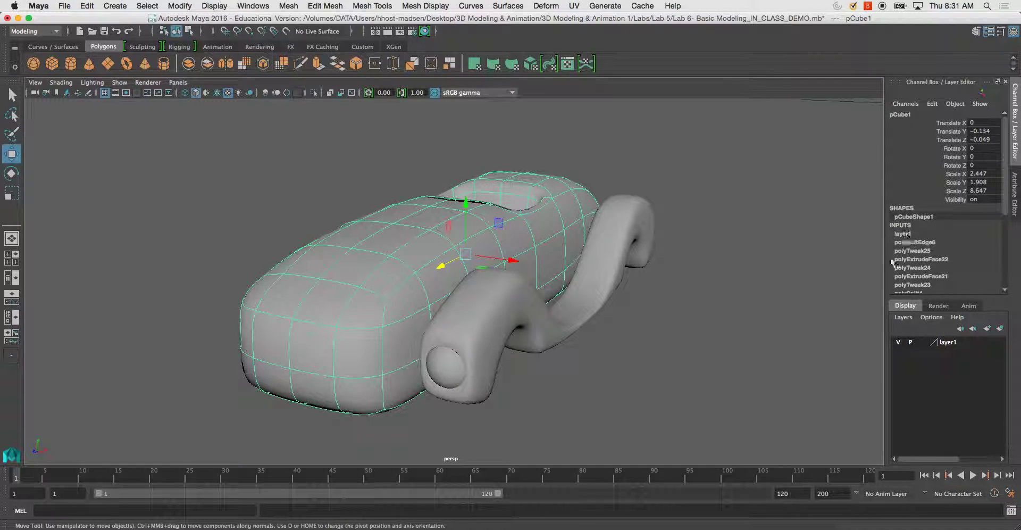
{"action": "scroll", "coordinate": [989, 213], "scroll_direction": "down", "scroll_amount": 5}
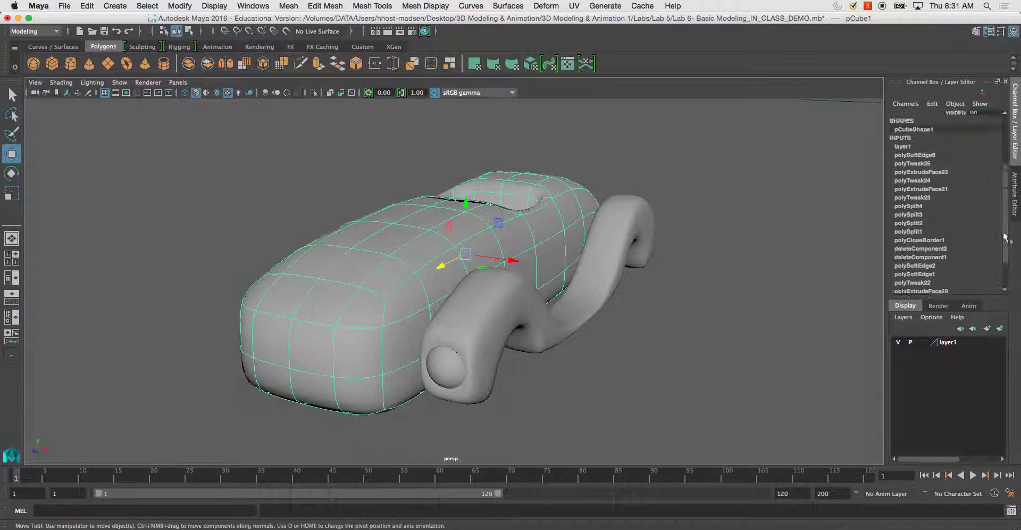
{"action": "left_click_drag", "start_coordinate": [1006, 244], "coordinate": [1002, 157]}
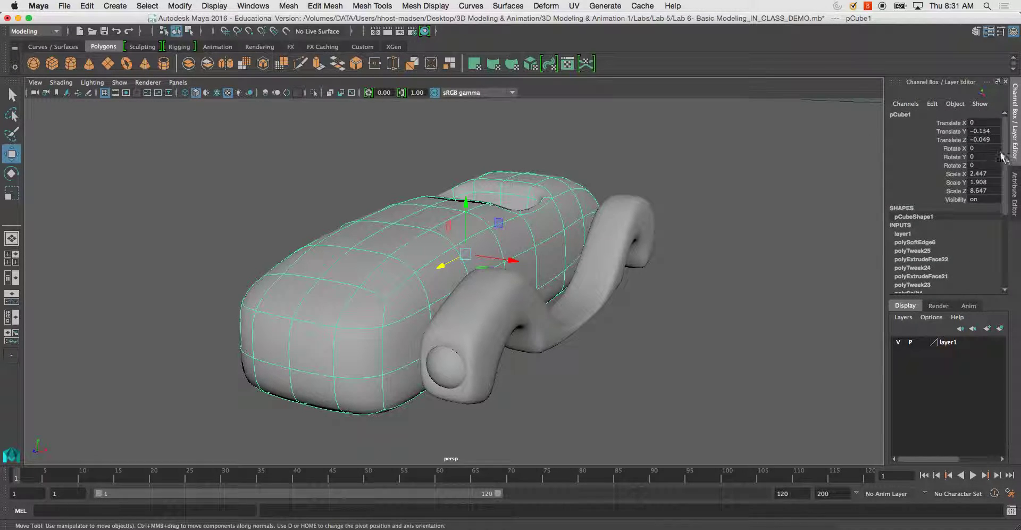
{"action": "left_click", "coordinate": [731, 210]}
{"action": "left_click_drag", "start_coordinate": [728, 210], "coordinate": [691, 226], "text": "alt"}
{"action": "left_click", "coordinate": [475, 196]}
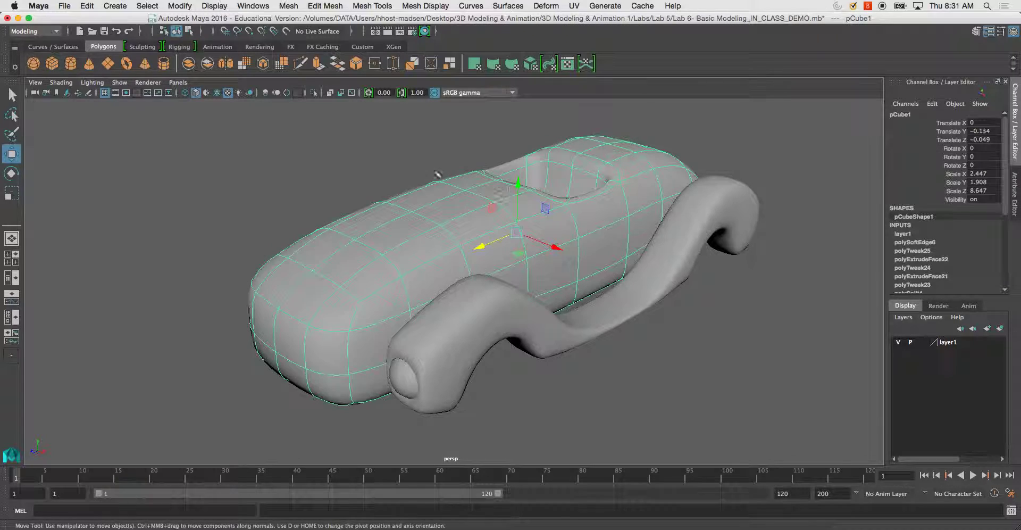
{"action": "left_click_drag", "start_coordinate": [435, 173], "coordinate": [412, 215], "text": "alt"}
{"action": "left_click", "coordinate": [370, 173]}
{"action": "left_click", "coordinate": [411, 215]}
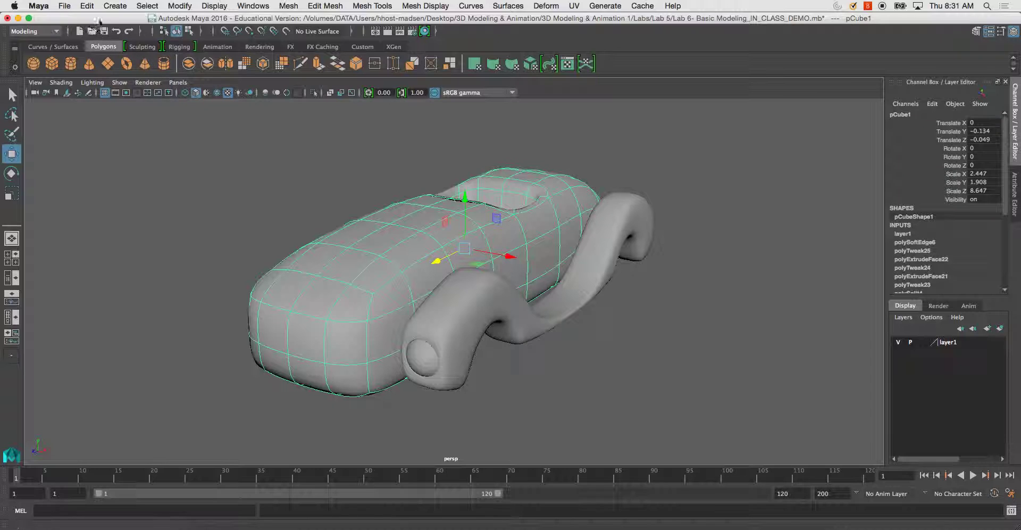
Delete the car body's construction history with Edit > Delete by Type > History
{"action": "left_click", "coordinate": [87, 6]}
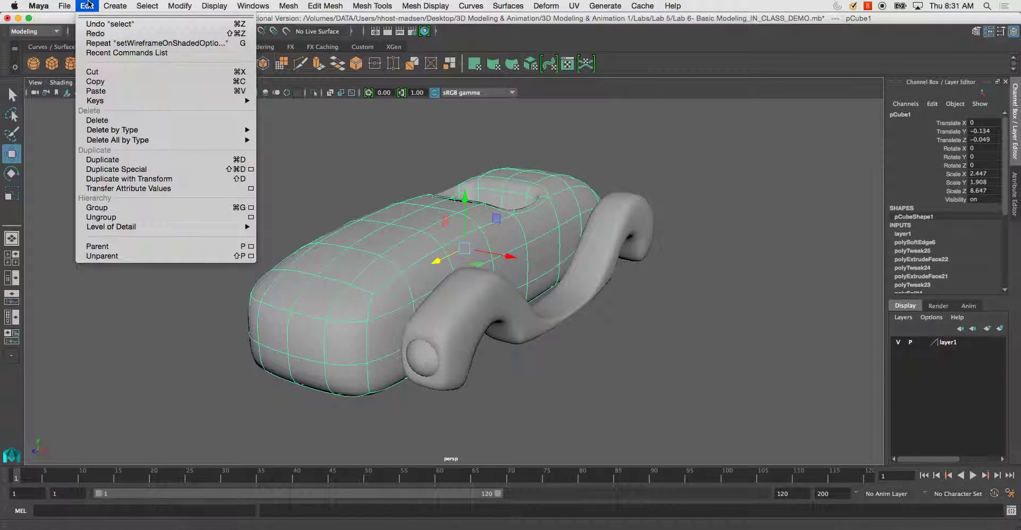
{"action": "mouse_move", "coordinate": [138, 133]}
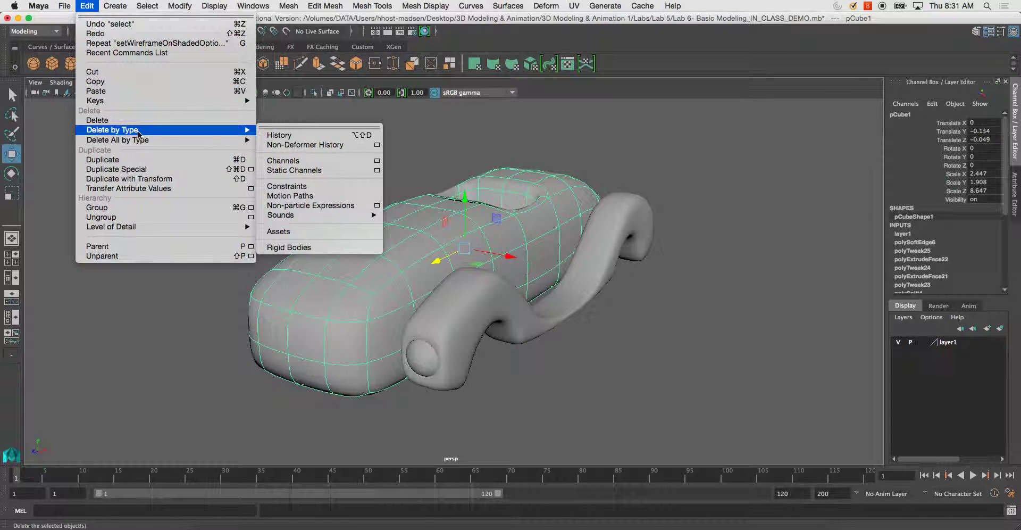
{"action": "left_click", "coordinate": [282, 135]}
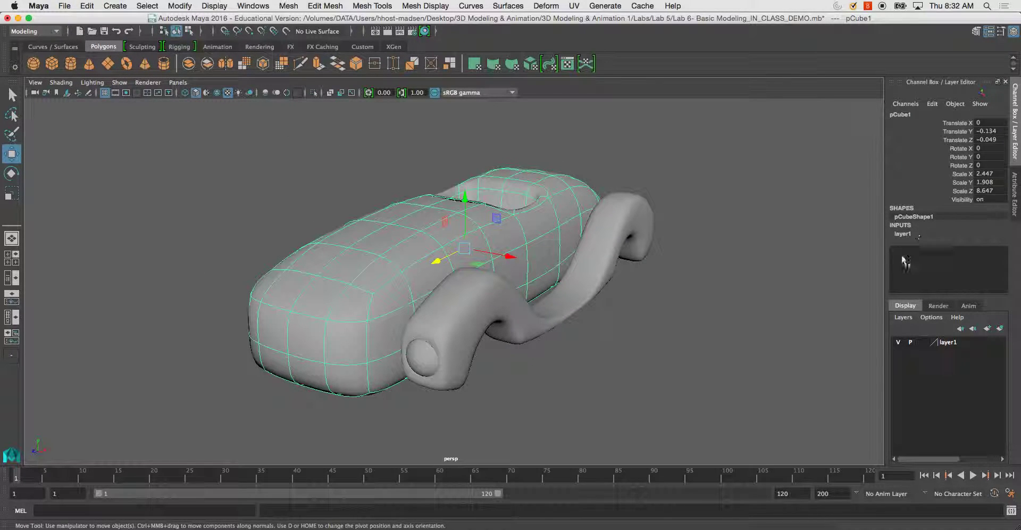
Select the fender and headlight sphere in turn to inspect them
{"action": "left_click", "coordinate": [617, 272]}
{"action": "left_click", "coordinate": [617, 261]}
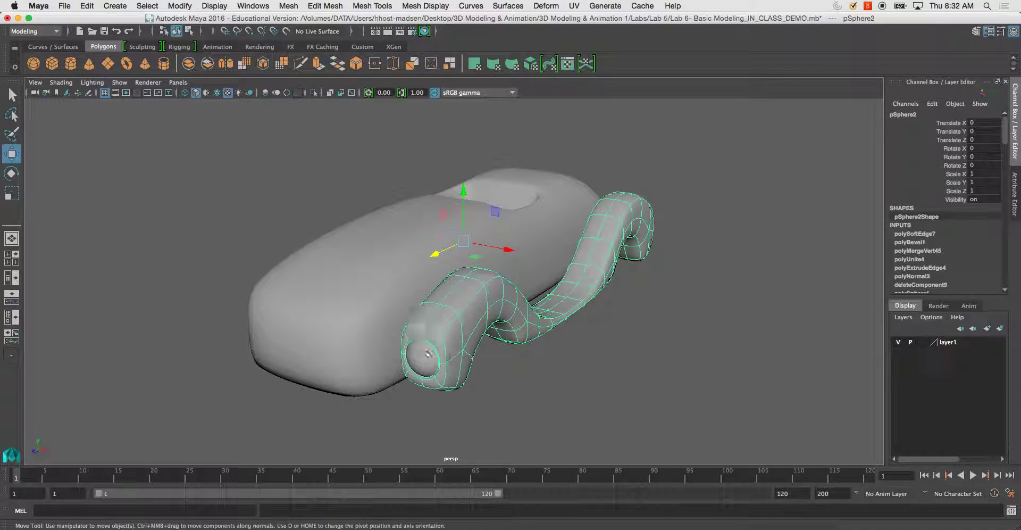
{"action": "left_click", "coordinate": [428, 352]}
{"action": "left_click", "coordinate": [602, 319]}
{"action": "left_click", "coordinate": [594, 290]}
{"action": "left_click", "coordinate": [416, 356]}
{"action": "left_click", "coordinate": [498, 313]}
Zoom in and select the car body, fender and headlight sphere in turn from a lower angle
{"action": "scroll", "coordinate": [511, 320], "scroll_direction": "up", "scroll_amount": 3}
{"action": "middle_click_drag", "start_coordinate": [511, 317], "coordinate": [534, 259], "text": "alt"}
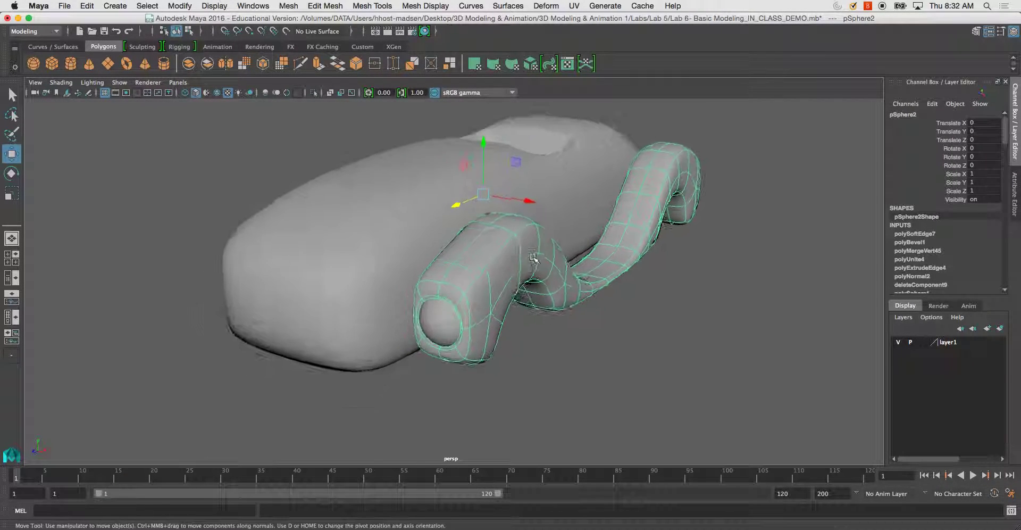
{"action": "left_click_drag", "start_coordinate": [533, 258], "coordinate": [522, 311], "text": "alt"}
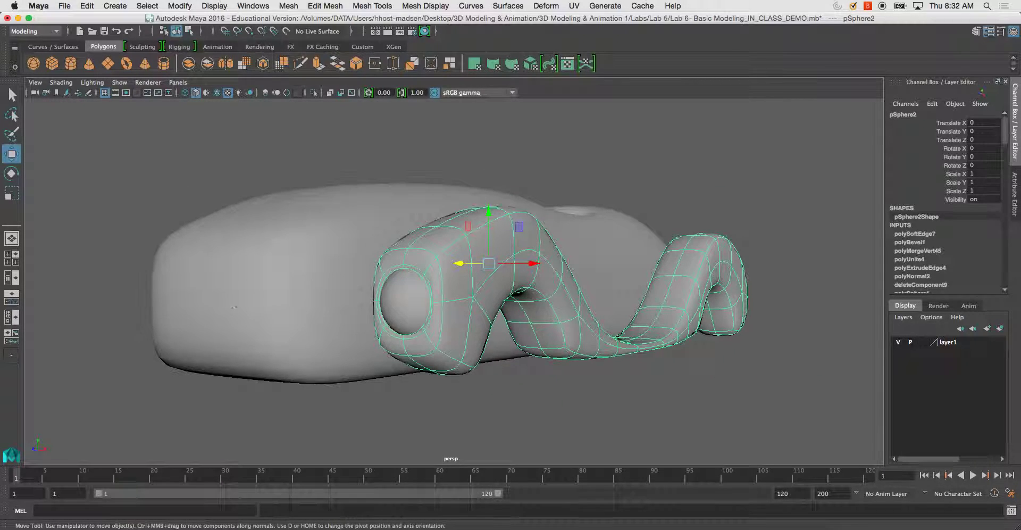
{"action": "left_click", "coordinate": [276, 292]}
{"action": "left_click", "coordinate": [447, 297]}
{"action": "left_click", "coordinate": [408, 308]}
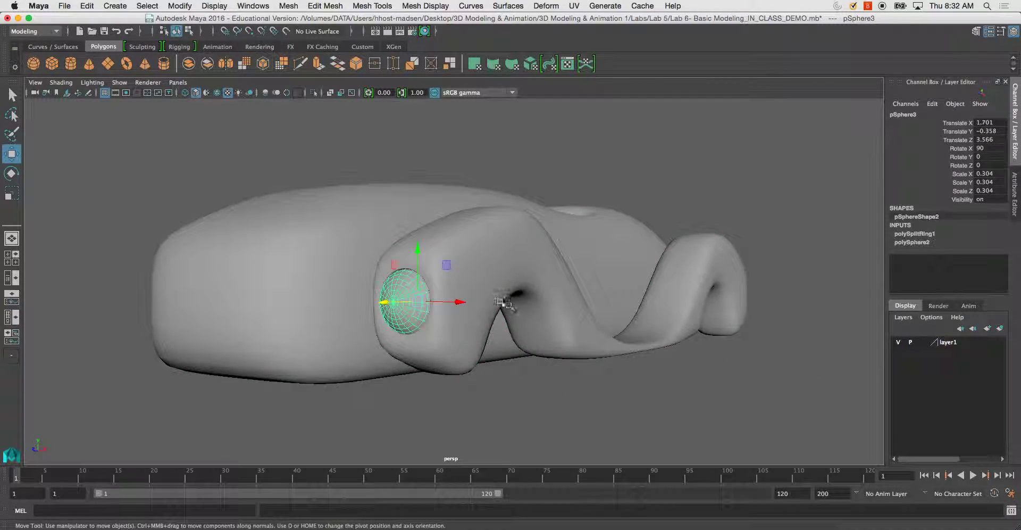
{"action": "left_click", "coordinate": [508, 303]}
{"action": "left_click_drag", "start_coordinate": [561, 196], "coordinate": [599, 200], "text": "alt"}
{"action": "left_click", "coordinate": [705, 302]}
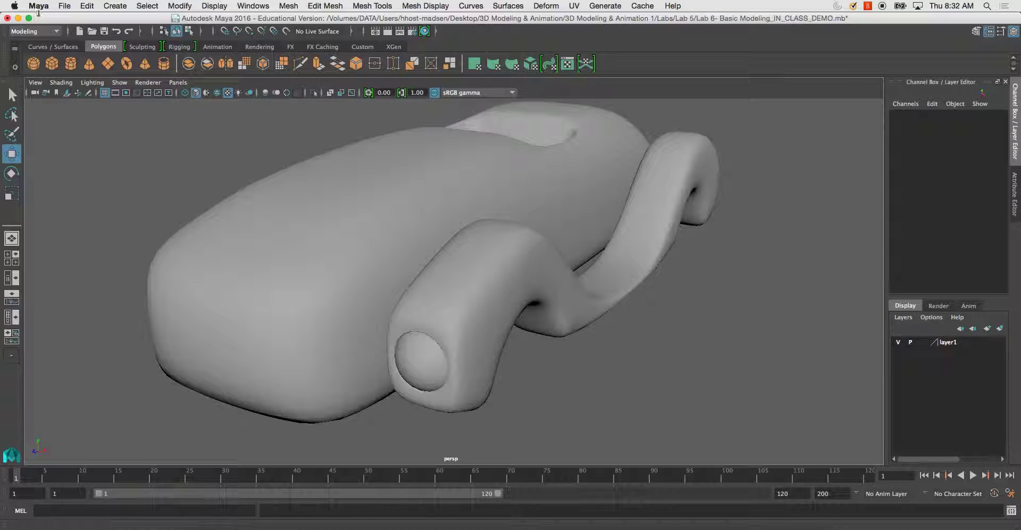
Delete construction history from all objects, then reselect the car body
{"action": "left_click", "coordinate": [86, 6]}
{"action": "left_click", "coordinate": [88, 5]}
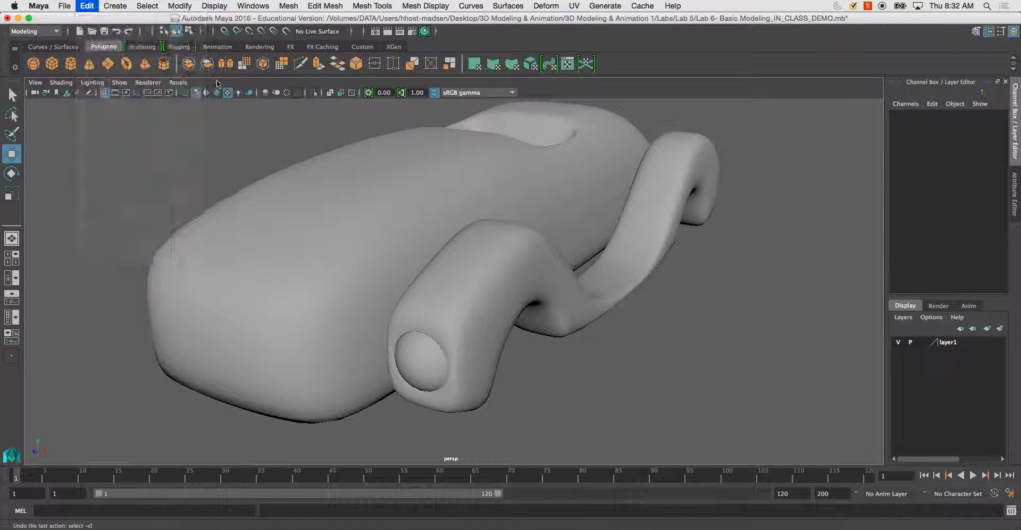
{"action": "left_click", "coordinate": [86, 6]}
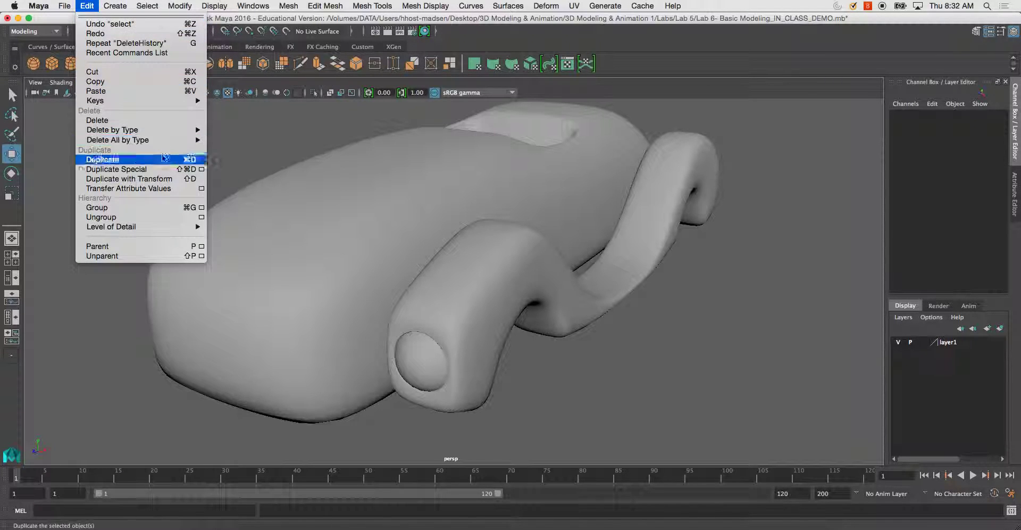
{"action": "mouse_move", "coordinate": [164, 139]}
{"action": "left_click", "coordinate": [258, 146]}
{"action": "left_click_drag", "start_coordinate": [330, 209], "coordinate": [301, 187], "text": "alt"}
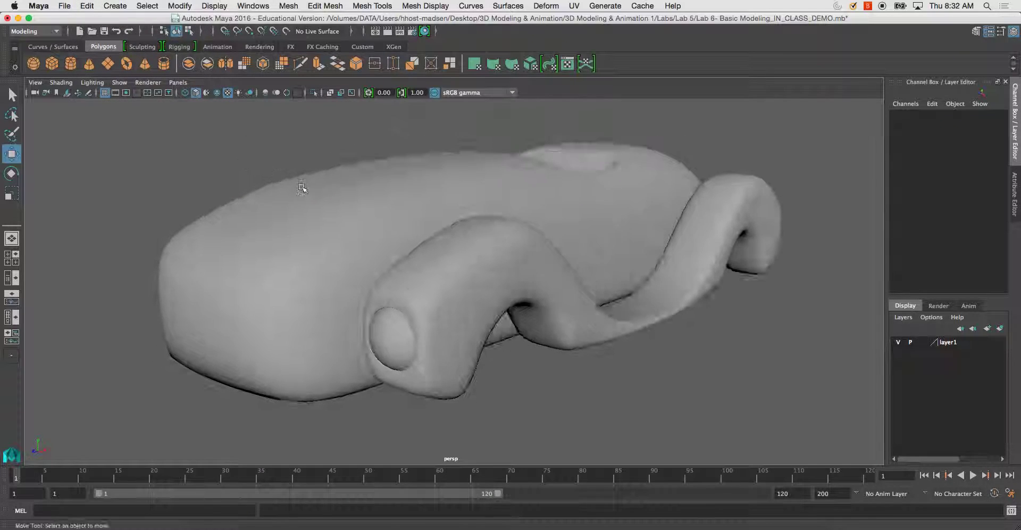
{"action": "left_click", "coordinate": [301, 187]}
{"action": "left_click", "coordinate": [226, 153]}
{"action": "scroll", "coordinate": [348, 147], "scroll_direction": "down", "scroll_amount": 1}
{"action": "left_click", "coordinate": [356, 192]}
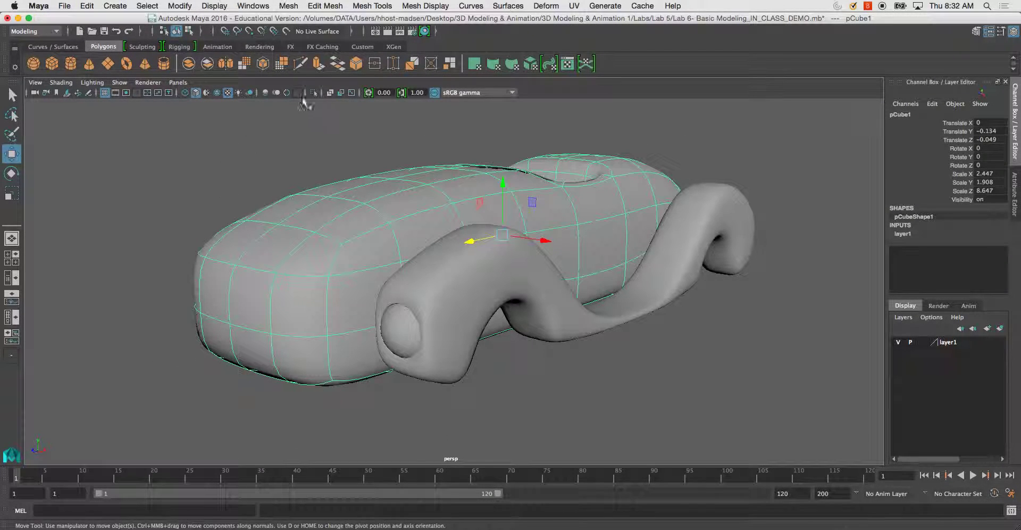
{"action": "left_click_drag", "start_coordinate": [429, 146], "coordinate": [473, 165], "text": "alt"}
{"action": "middle_click_drag", "start_coordinate": [473, 165], "coordinate": [471, 187], "text": "alt"}
Freeze transformations on the car body pCube1 and the fender pSphere2
{"action": "left_click_drag", "start_coordinate": [471, 187], "coordinate": [465, 167], "text": "alt"}
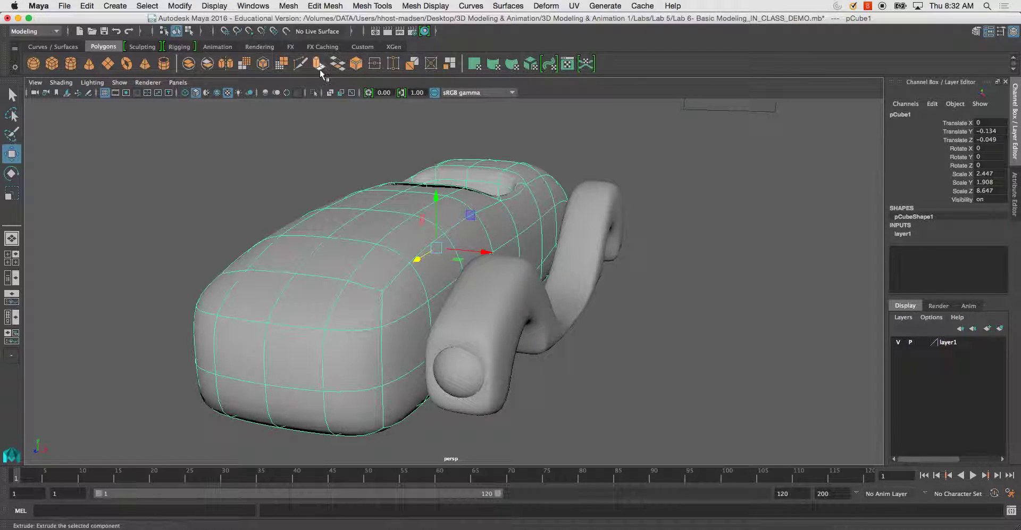
{"action": "left_click", "coordinate": [181, 6]}
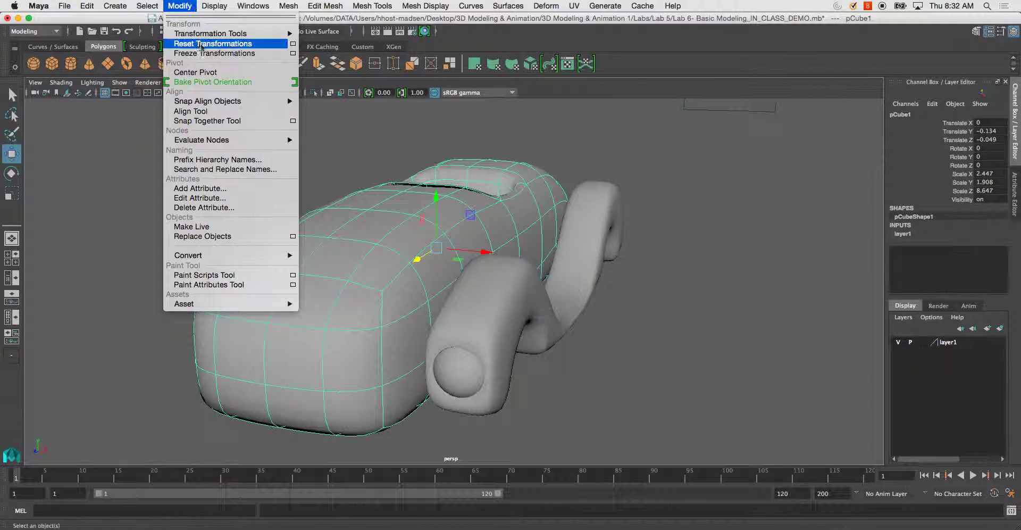
{"action": "left_click", "coordinate": [208, 53]}
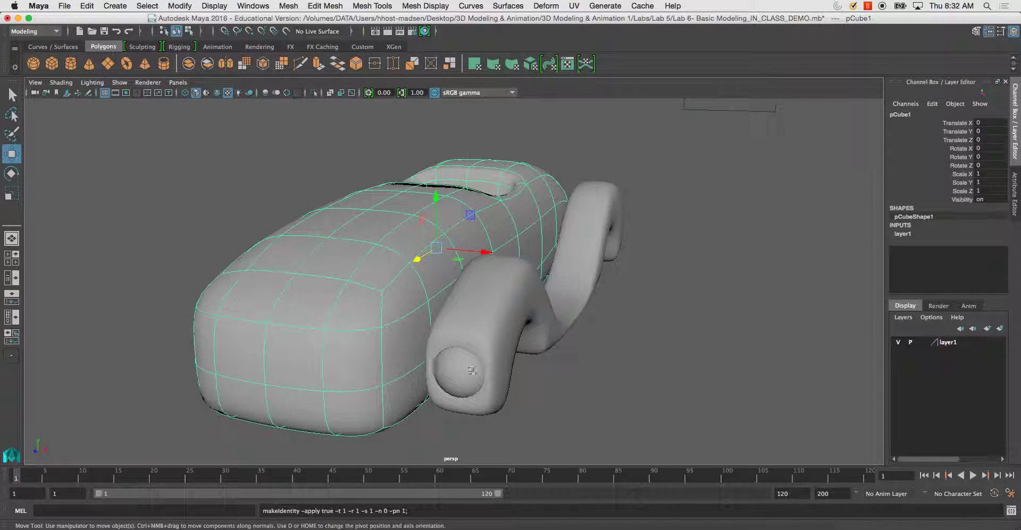
{"action": "left_click", "coordinate": [499, 324]}
{"action": "left_click", "coordinate": [179, 6]}
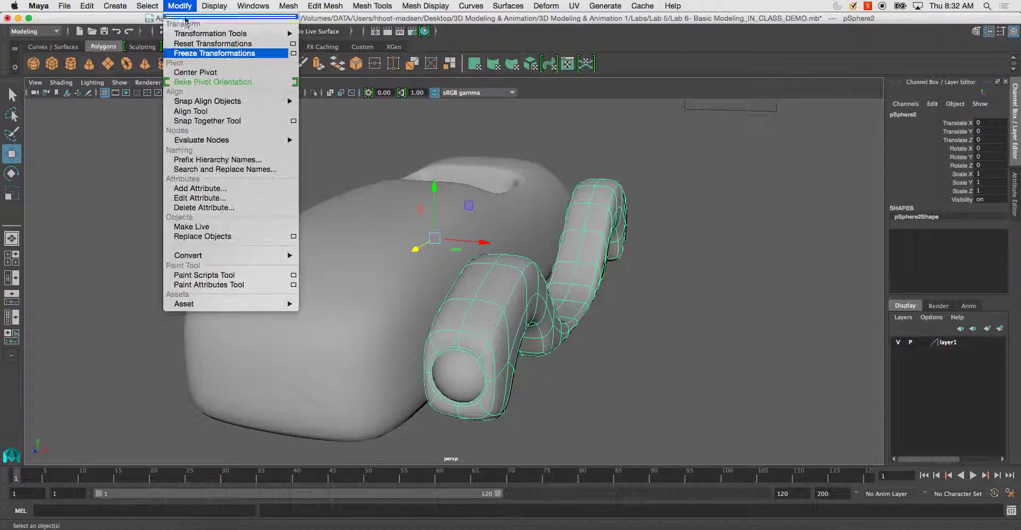
{"action": "left_click", "coordinate": [202, 53]}
Check the body and fender values, then freeze the headlight sphere pSphere3's transformations
{"action": "left_click", "coordinate": [557, 221]}
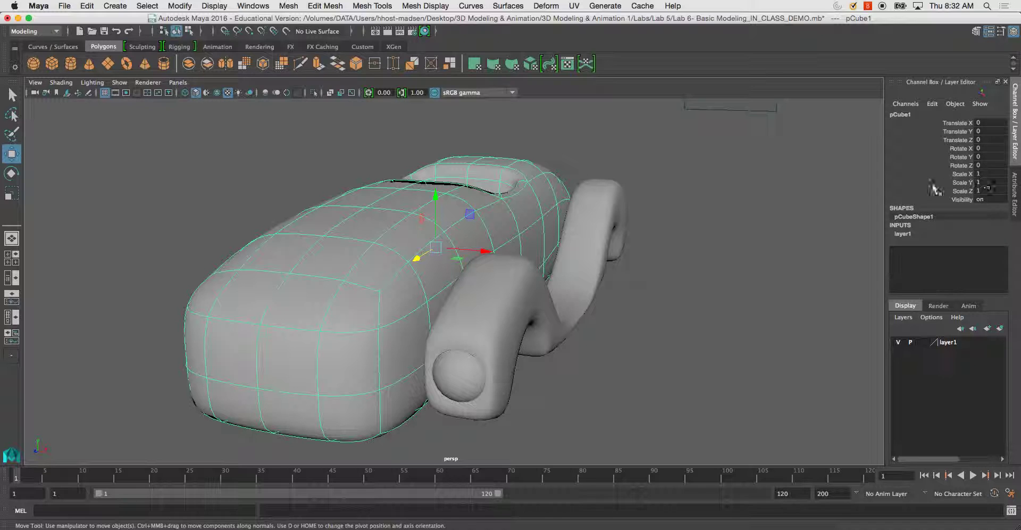
{"action": "left_click", "coordinate": [477, 357]}
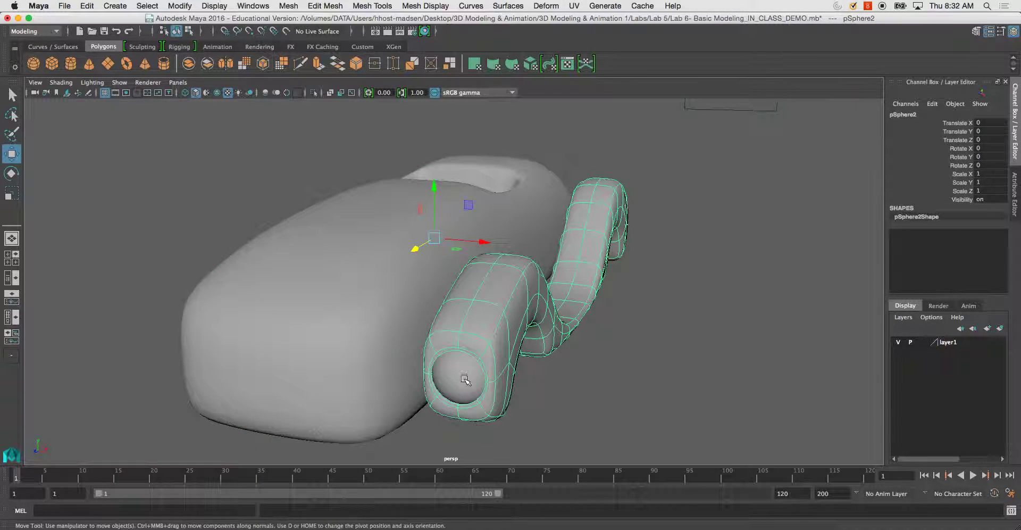
{"action": "left_click", "coordinate": [471, 367]}
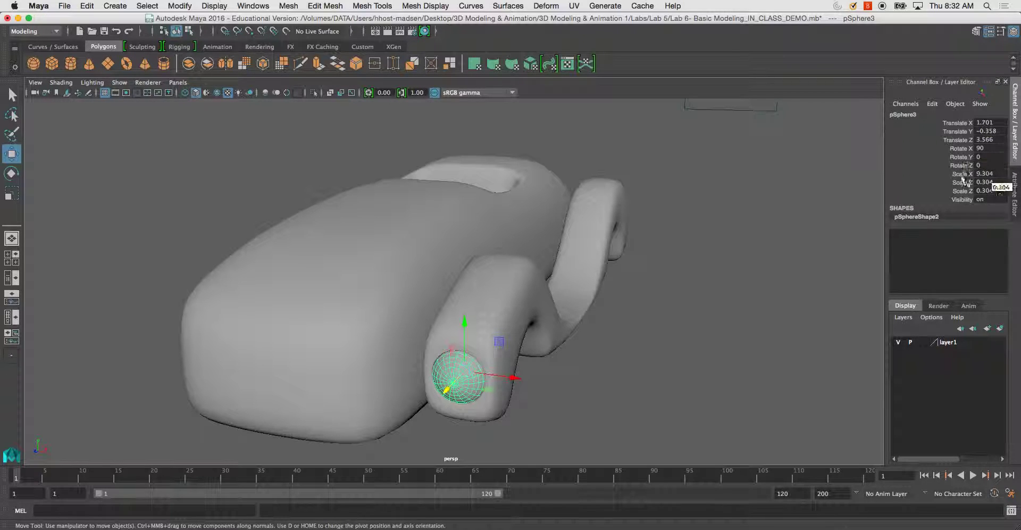
{"action": "left_click", "coordinate": [187, 6]}
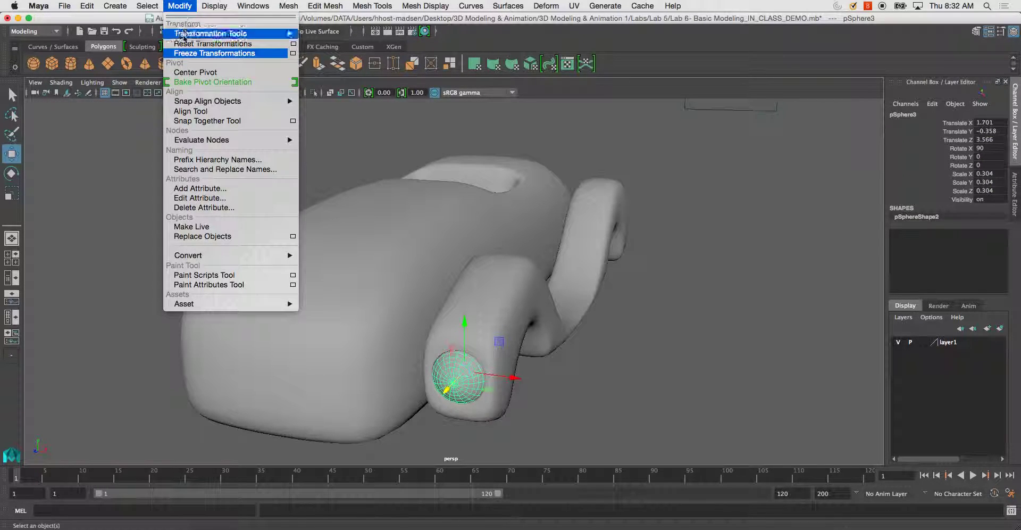
{"action": "left_click", "coordinate": [192, 52]}
Reselect the fender and headlight sphere to confirm zero translate/rotate and scale 1
{"action": "left_click", "coordinate": [725, 177]}
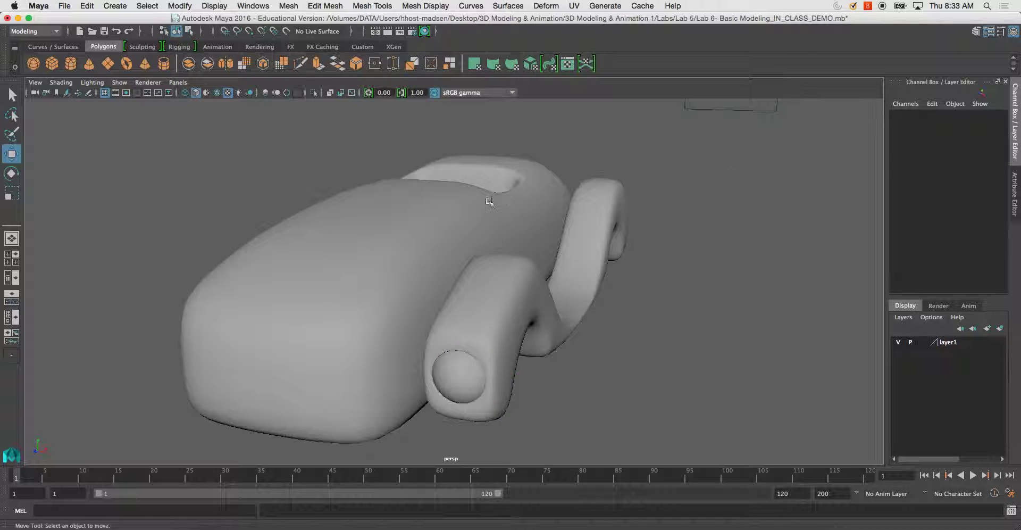
{"action": "left_click", "coordinate": [566, 286]}
{"action": "left_click_drag", "start_coordinate": [566, 286], "coordinate": [479, 306], "text": "alt"}
{"action": "left_click", "coordinate": [473, 342]}
{"action": "left_click", "coordinate": [431, 186]}
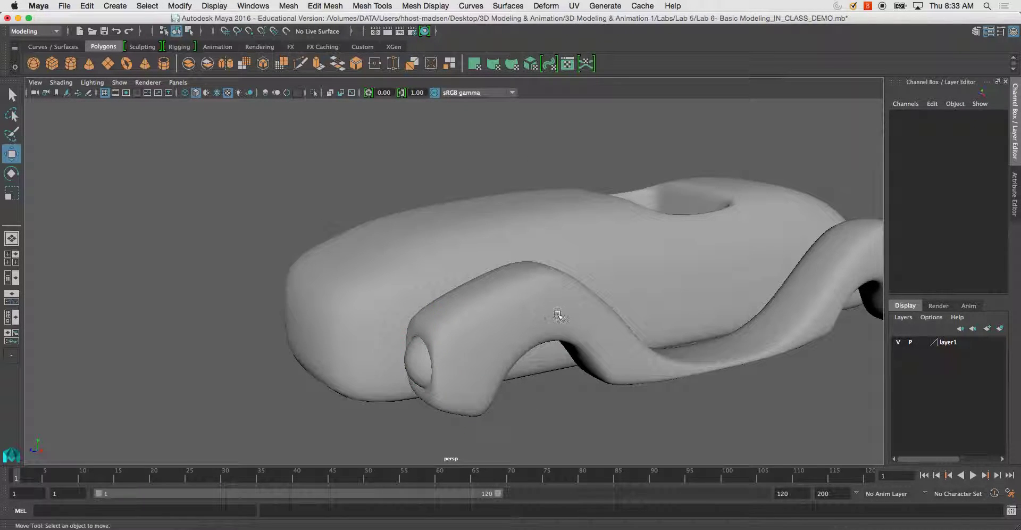
{"action": "left_click_drag", "start_coordinate": [563, 332], "coordinate": [633, 175], "text": "alt"}
Open the Outliner and stretch it into a tall panel down the left edge
{"action": "left_click", "coordinate": [548, 320]}
{"action": "left_click_drag", "start_coordinate": [642, 313], "coordinate": [596, 340], "text": "alt"}
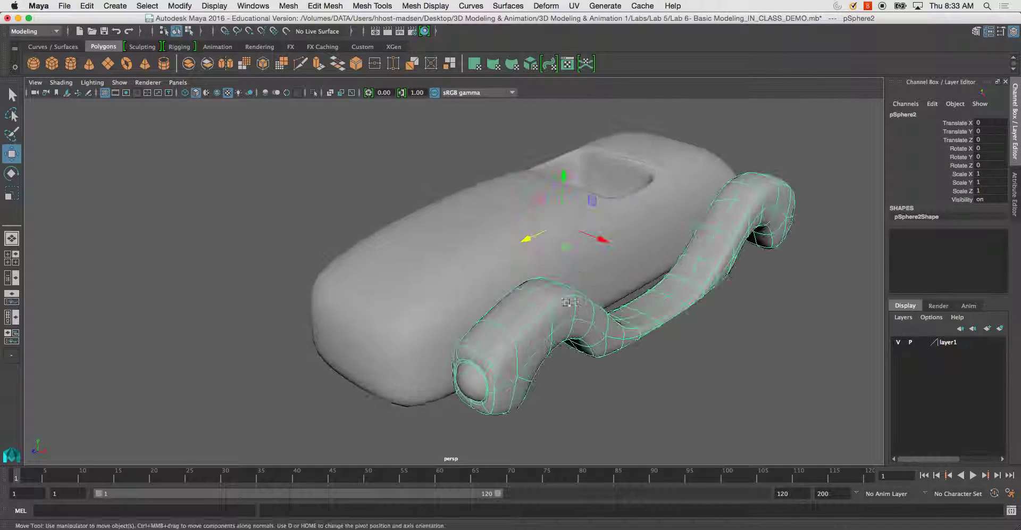
{"action": "left_click", "coordinate": [254, 6]}
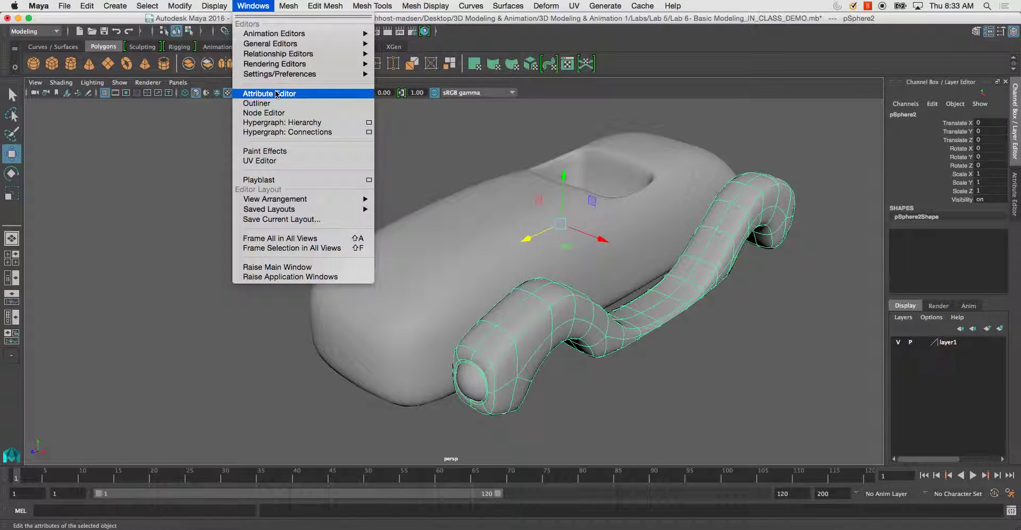
{"action": "left_click", "coordinate": [258, 103]}
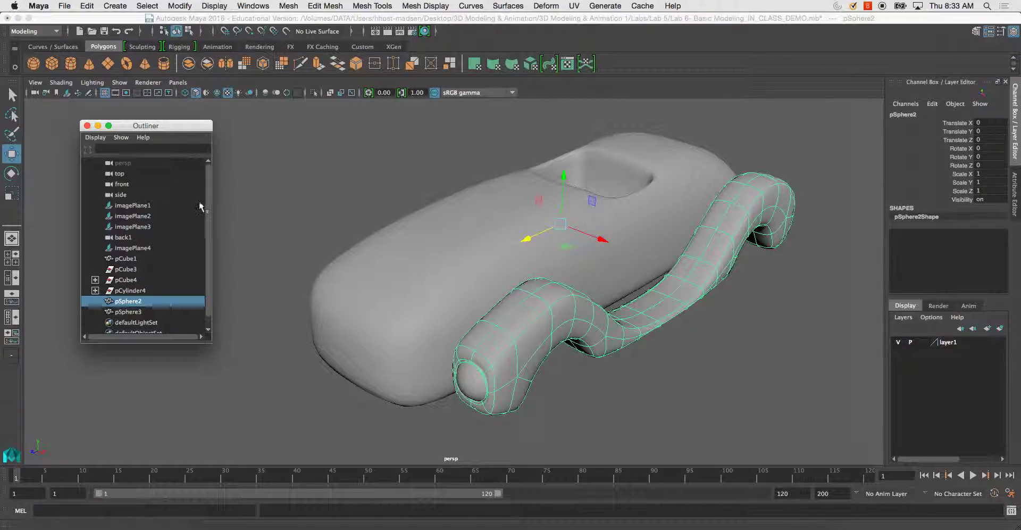
{"action": "left_click_drag", "start_coordinate": [158, 129], "coordinate": [82, 23]}
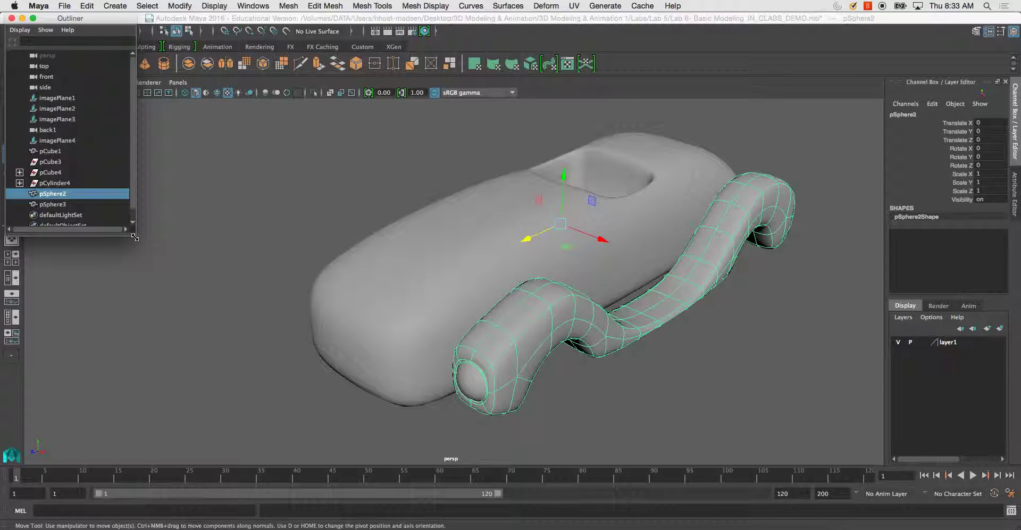
{"action": "left_click_drag", "start_coordinate": [136, 237], "coordinate": [179, 526]}
Select the car body and fender, and expand pCube4 and pCylinder4 in the Outliner
{"action": "left_click", "coordinate": [498, 288]}
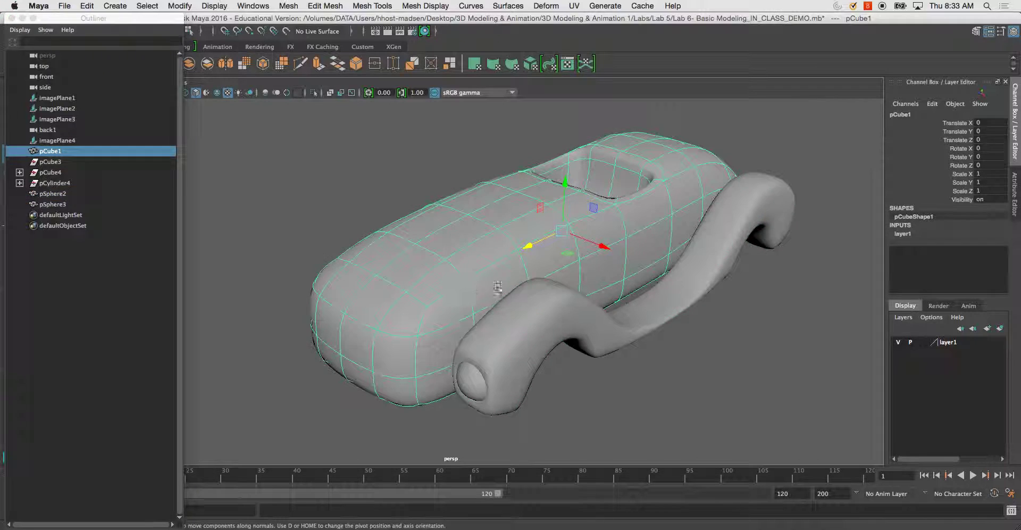
{"action": "left_click_drag", "start_coordinate": [468, 279], "coordinate": [734, 304], "text": "alt"}
{"action": "left_click", "coordinate": [592, 262]}
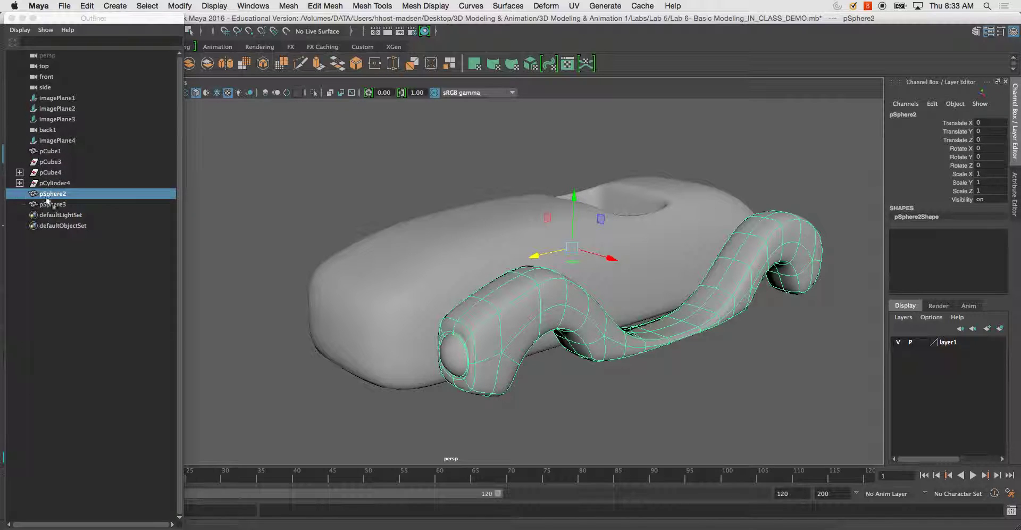
{"action": "left_click", "coordinate": [19, 172]}
{"action": "left_click", "coordinate": [19, 193]}
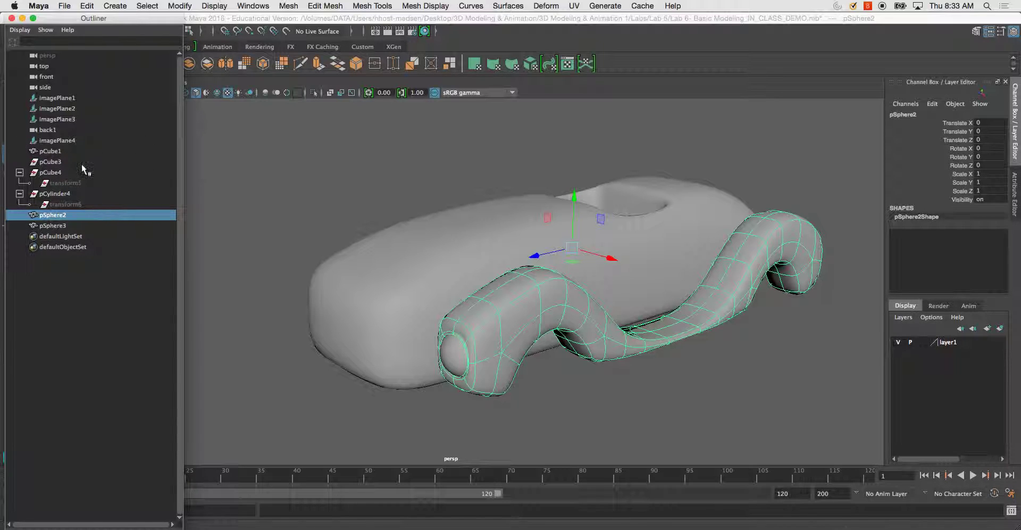
Select the stray pCube4, frame it with F, and delete it
{"action": "left_click_drag", "start_coordinate": [317, 201], "coordinate": [429, 245], "text": "alt"}
{"action": "left_click", "coordinate": [55, 173]}
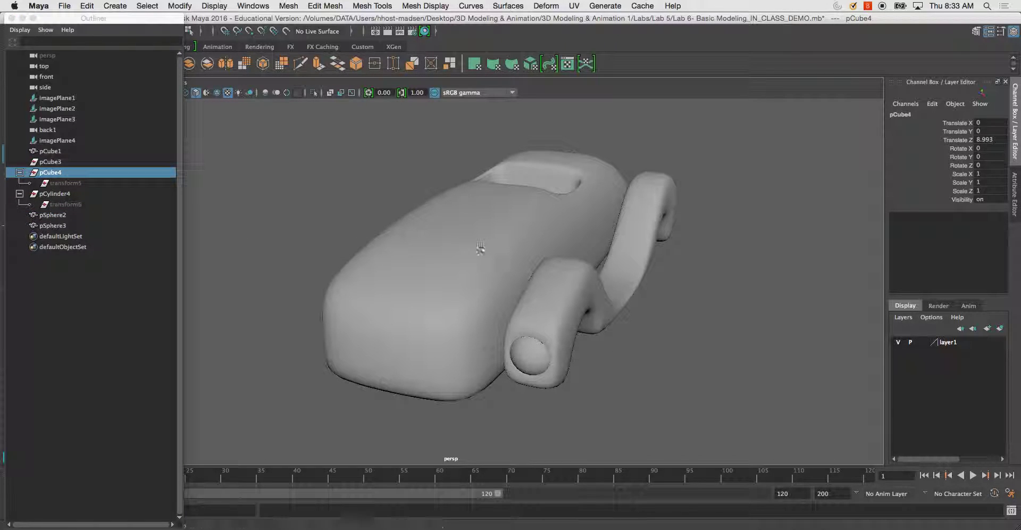
{"action": "left_click_drag", "start_coordinate": [617, 270], "coordinate": [318, 339], "text": "alt"}
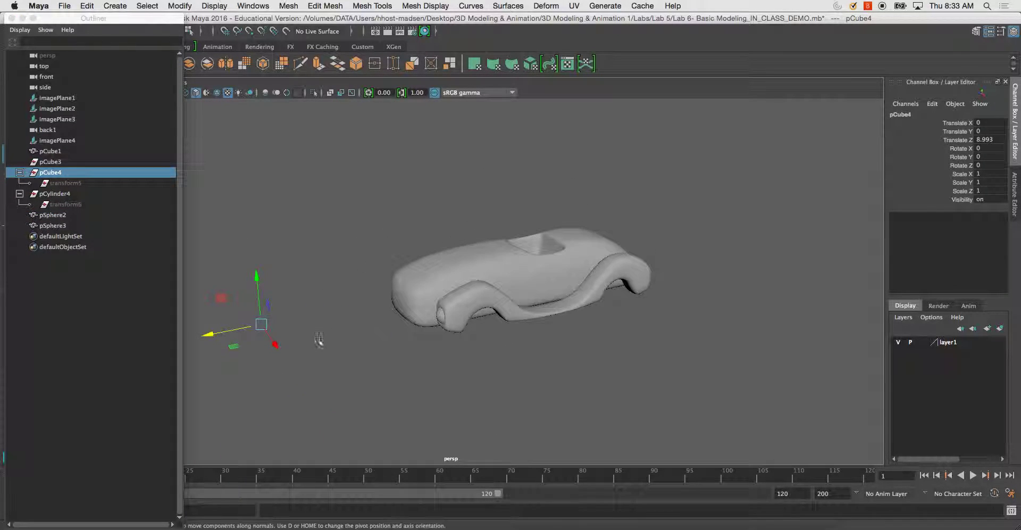
{"action": "left_click_drag", "start_coordinate": [261, 323], "coordinate": [395, 280]}
{"action": "key", "text": "f"}
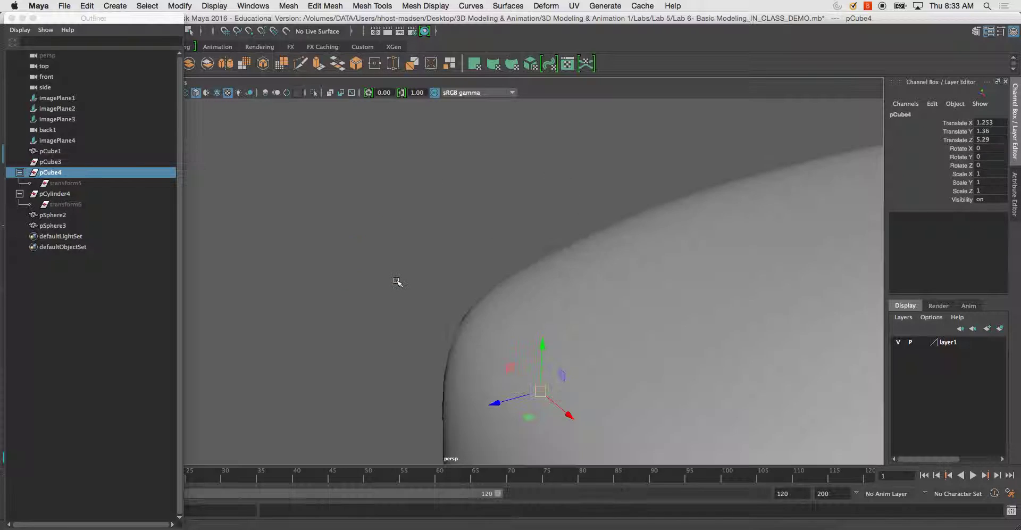
{"action": "left_click_drag", "start_coordinate": [572, 410], "coordinate": [446, 359]}
{"action": "key", "text": "Delete"}
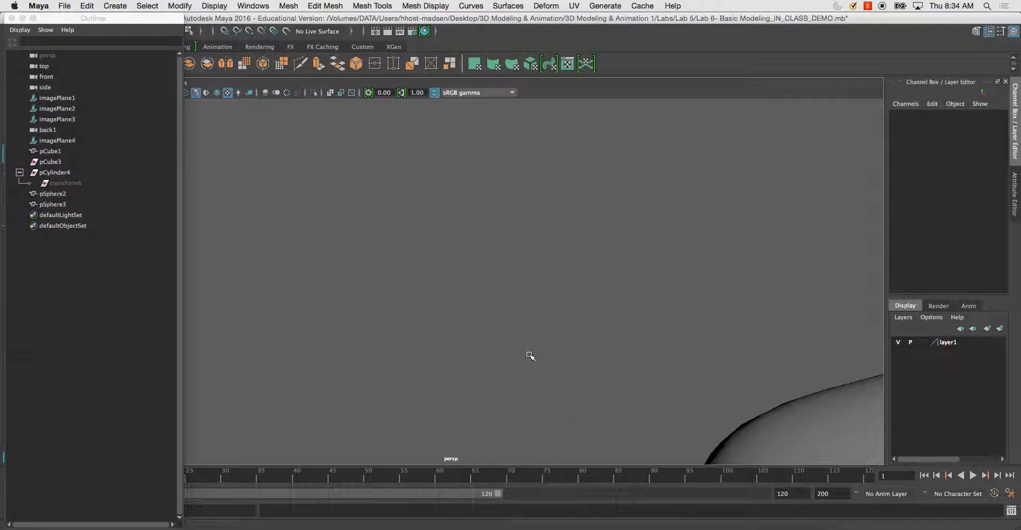
{"action": "left_click_drag", "start_coordinate": [530, 356], "coordinate": [276, 208], "text": "alt"}
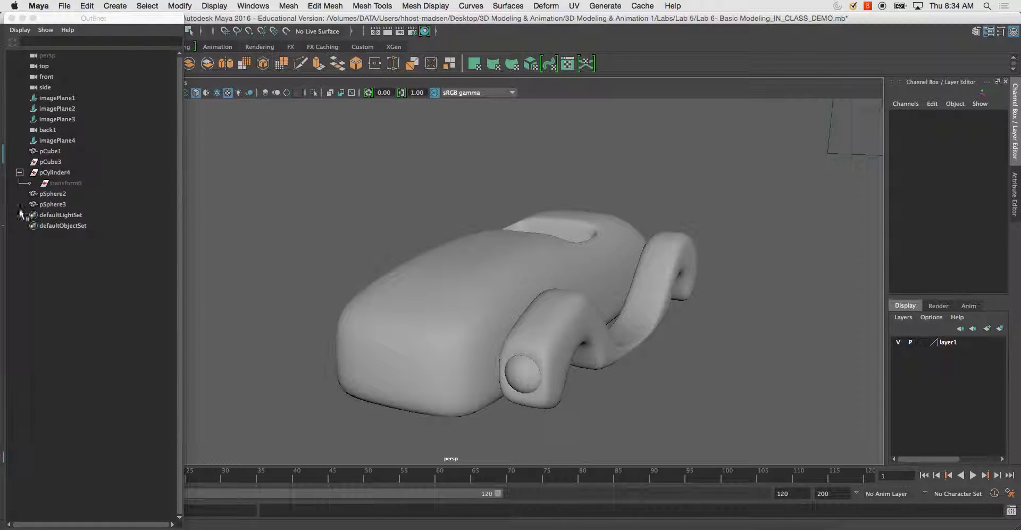
Rename the car body Car_Body_Mesh and the fender Car_L_Fender_Mesh in the Channel Box
{"action": "left_click", "coordinate": [453, 298]}
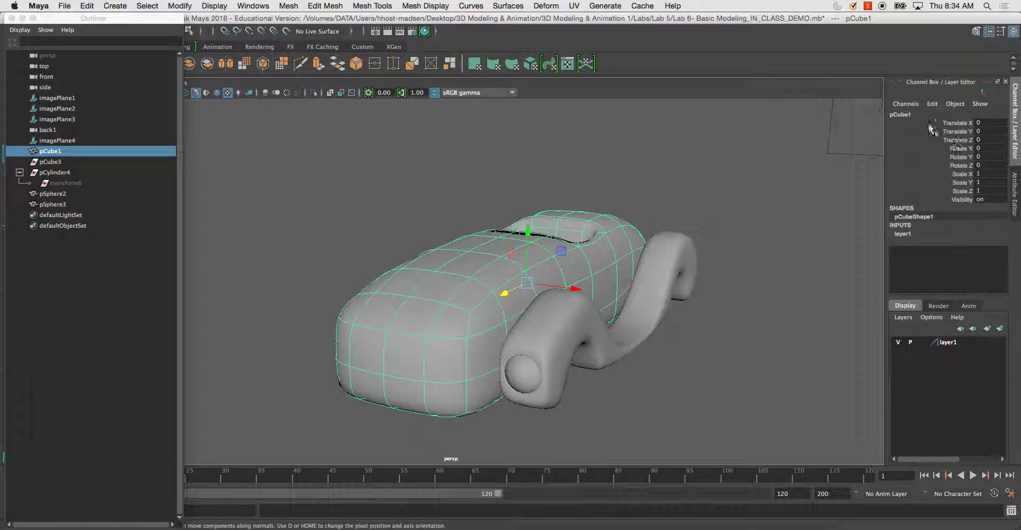
{"action": "left_click", "coordinate": [914, 114]}
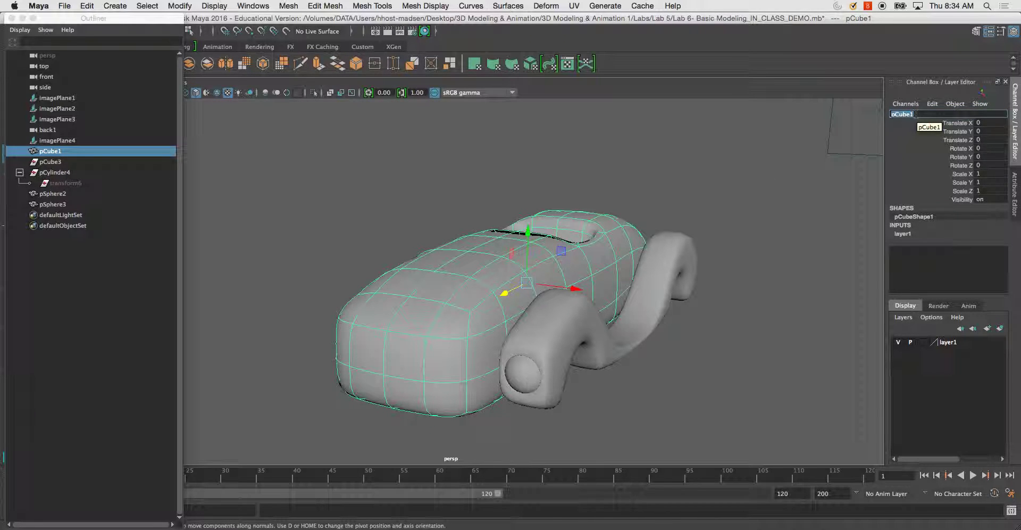
{"action": "type", "text": "Car"}
{"action": "type", "text": "_Body_Mesh"}
{"action": "key", "text": "Return"}
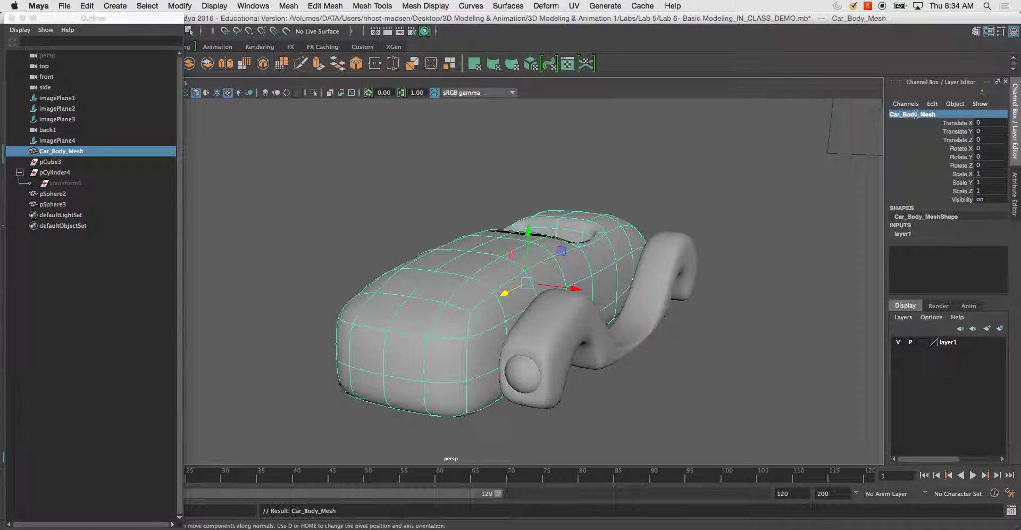
{"action": "left_click", "coordinate": [676, 292]}
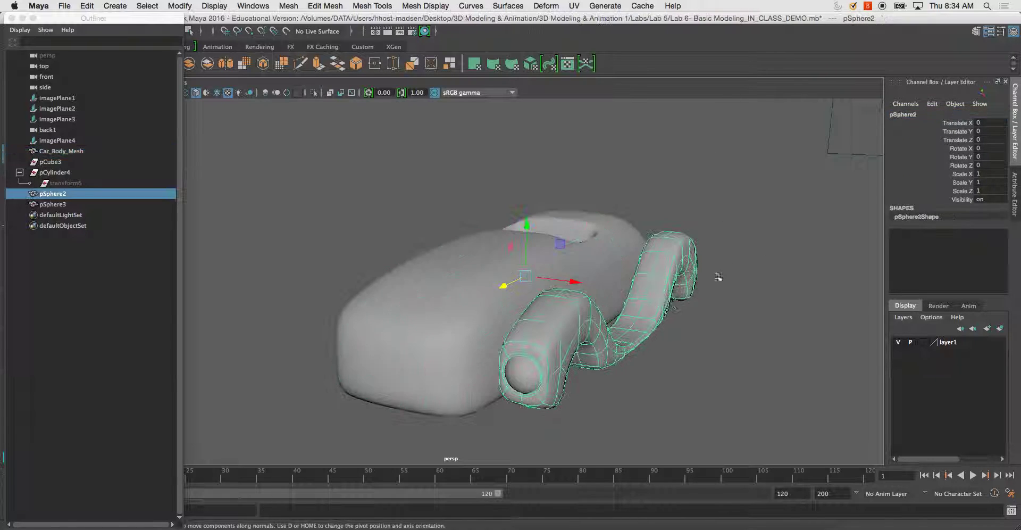
{"action": "double_click", "coordinate": [907, 113]}
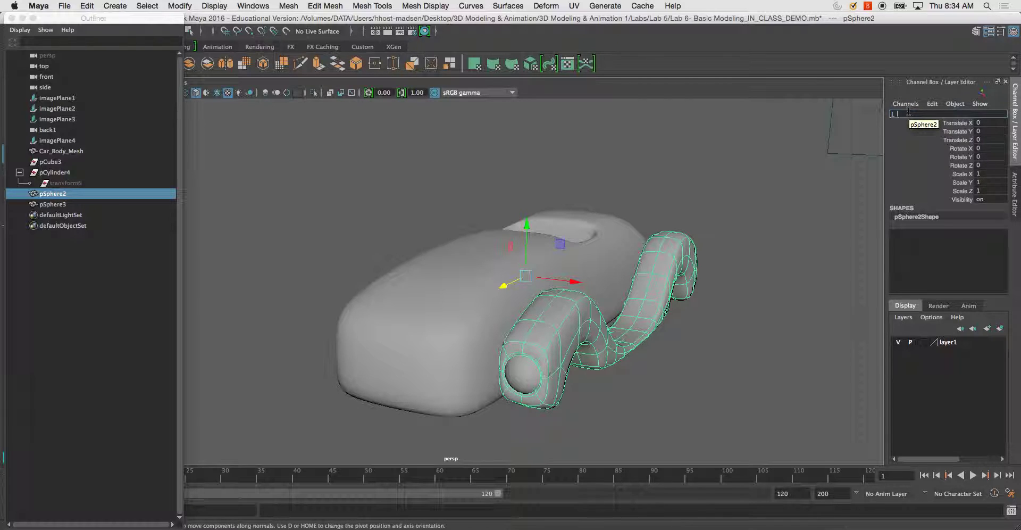
{"action": "key", "text": "BackSpace"}
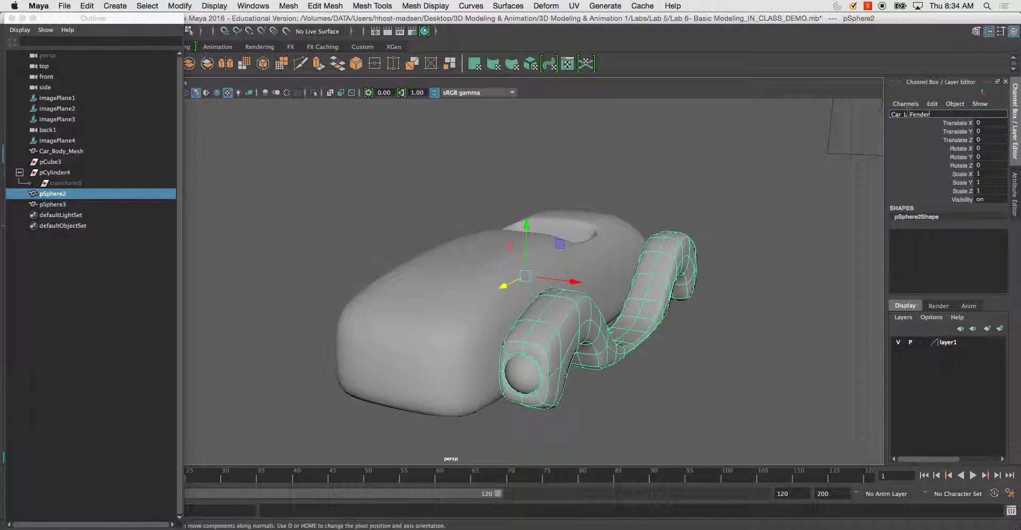
{"action": "key", "text": "Return"}
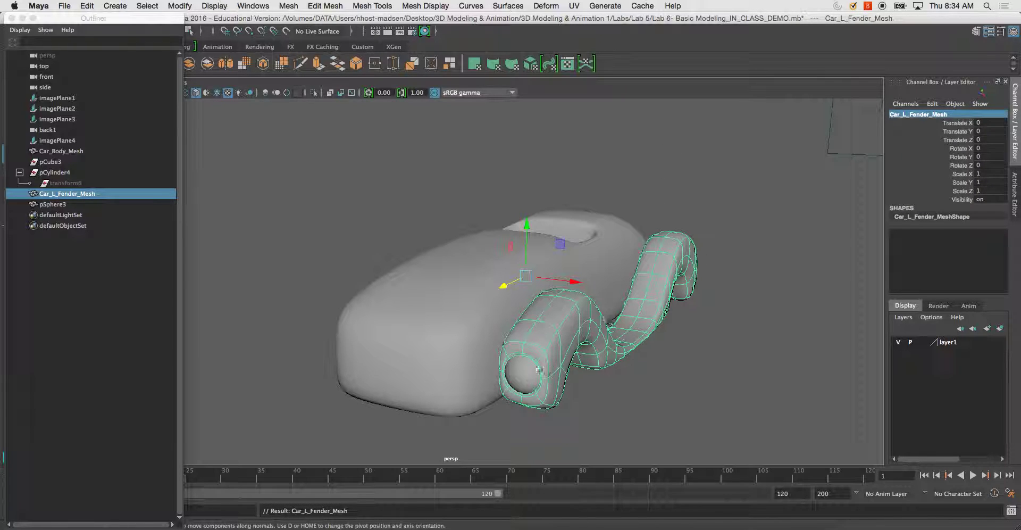
Rename the headlight sphere L_HeadLamp_Mesh
{"action": "left_click", "coordinate": [539, 371]}
{"action": "double_click", "coordinate": [917, 113]}
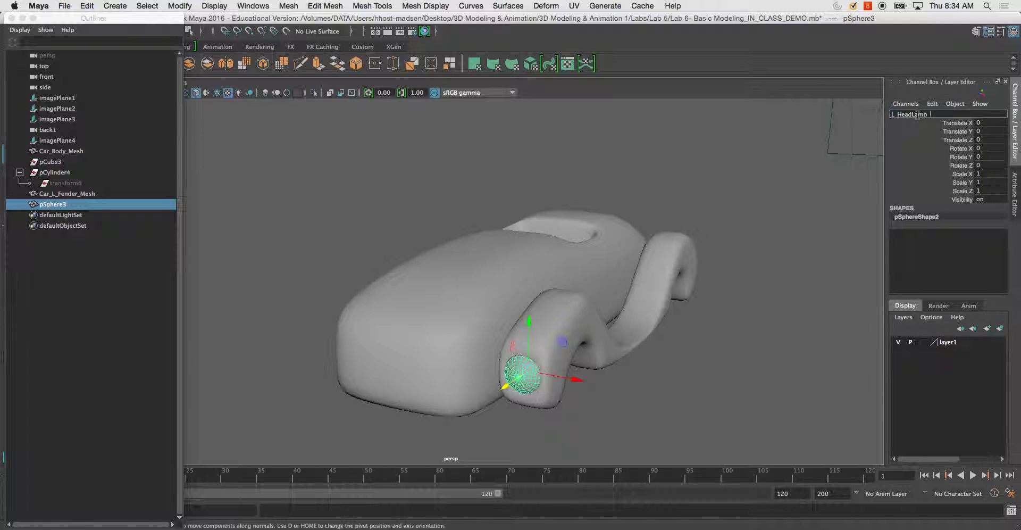
{"action": "type", "text": "L_HeadLamp_Mesh"}
{"action": "key", "text": "Return"}
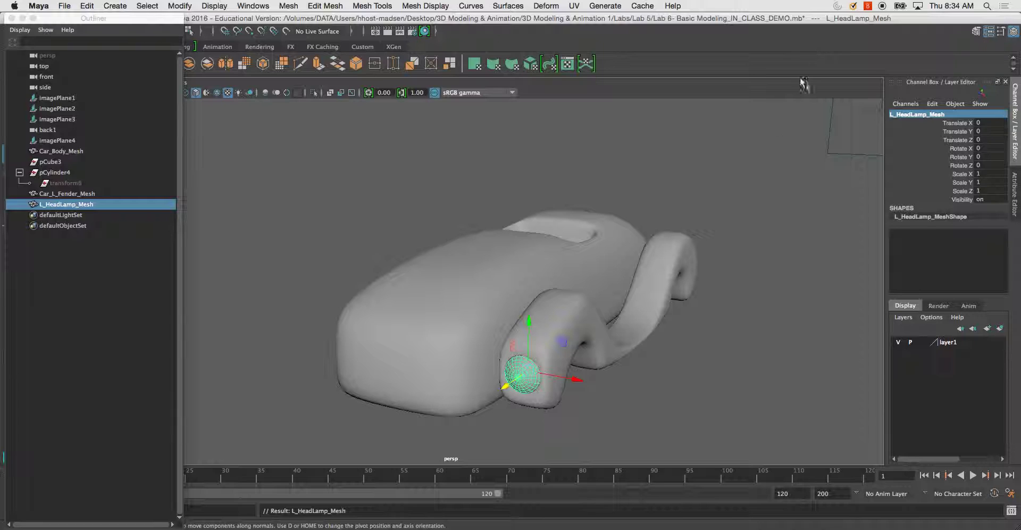
Select the car body and toggle its layer's visibility off and back on
{"action": "left_click", "coordinate": [740, 175]}
{"action": "left_click", "coordinate": [603, 266]}
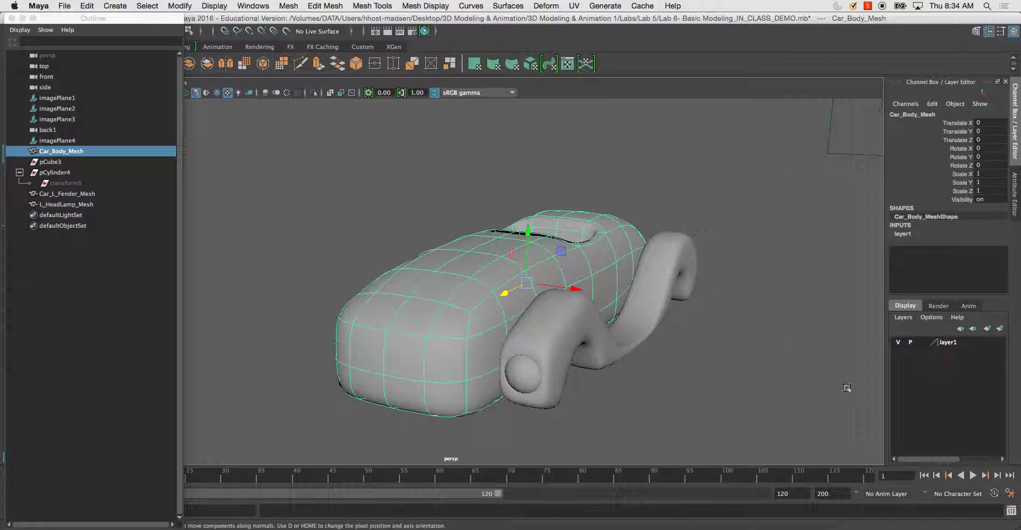
{"action": "left_click", "coordinate": [898, 341]}
{"action": "left_click", "coordinate": [898, 341]}
{"action": "left_click", "coordinate": [732, 263]}
{"action": "left_click_drag", "start_coordinate": [721, 311], "coordinate": [677, 301], "text": "alt"}
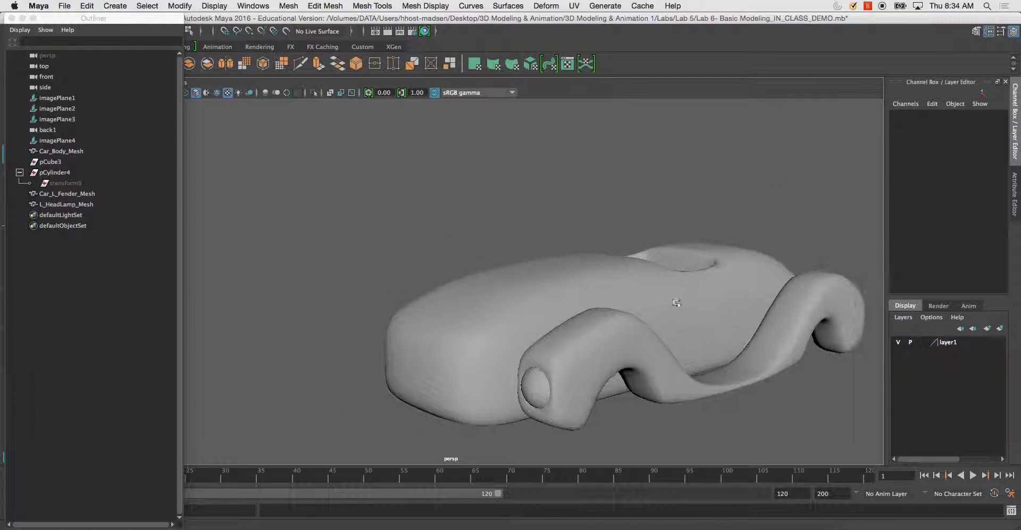
{"action": "middle_click_drag", "start_coordinate": [677, 301], "coordinate": [538, 315], "text": "alt"}
{"action": "left_click_drag", "start_coordinate": [531, 315], "coordinate": [557, 311], "text": "alt"}
{"action": "left_click", "coordinate": [488, 267]}
{"action": "left_click_drag", "start_coordinate": [488, 268], "coordinate": [833, 251], "text": "alt"}
Delete the layer1 display layer from the Layer Editor
{"action": "left_click", "coordinate": [953, 343]}
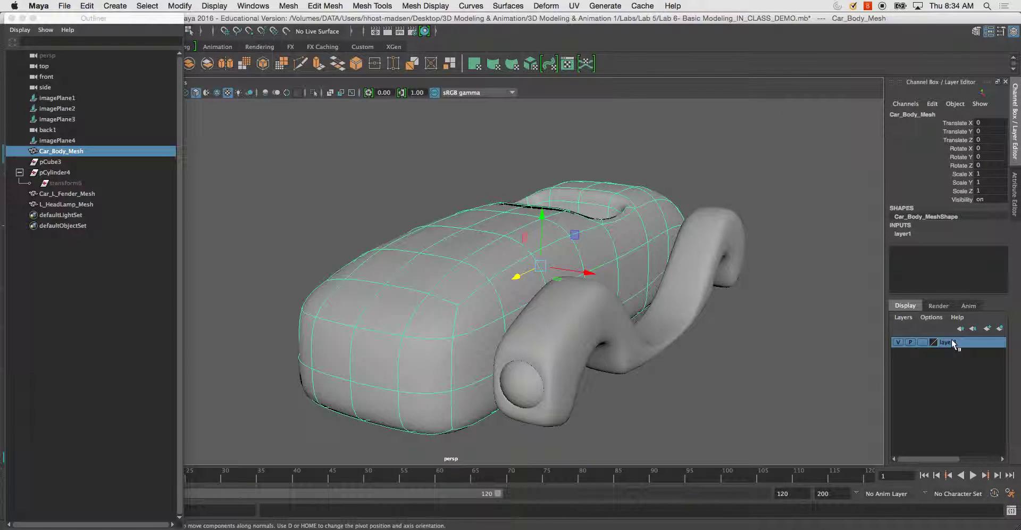
{"action": "right_click", "coordinate": [953, 343]}
{"action": "mouse_move", "coordinate": [944, 408]}
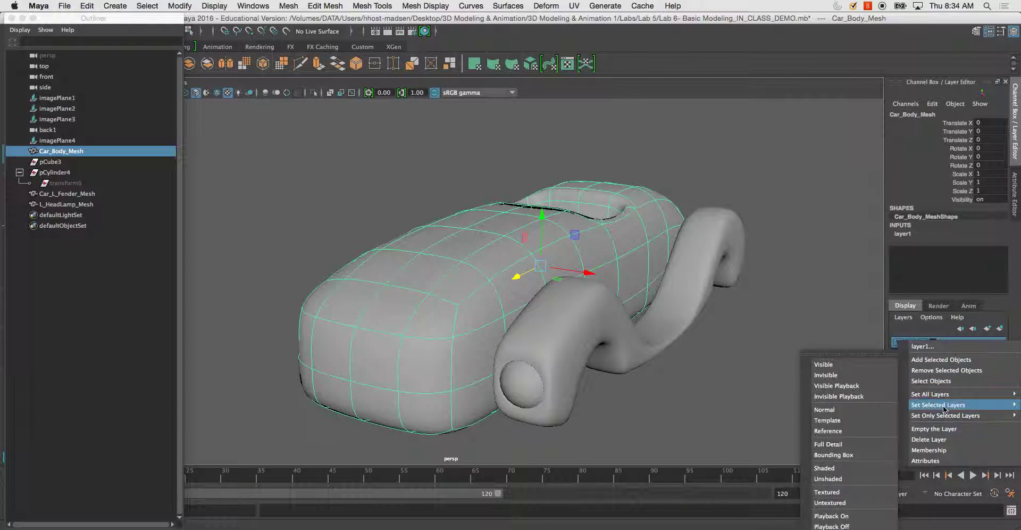
{"action": "left_click", "coordinate": [934, 439]}
{"action": "left_click", "coordinate": [761, 317]}
{"action": "left_click_drag", "start_coordinate": [625, 277], "coordinate": [592, 260], "text": "alt"}
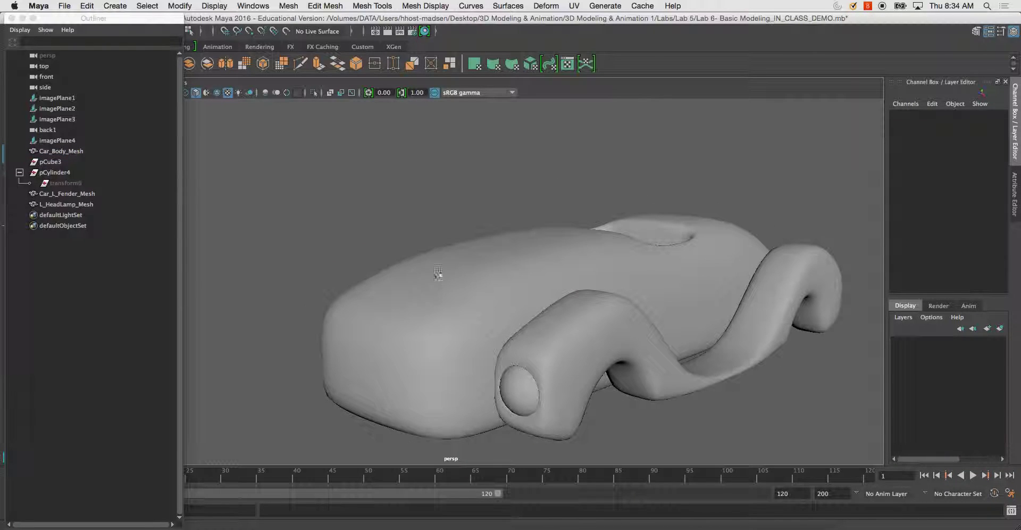
{"action": "left_click_drag", "start_coordinate": [404, 226], "coordinate": [481, 285], "text": "alt"}
Reselect the car body and tumble to a lower, frontal view
{"action": "left_click", "coordinate": [486, 290]}
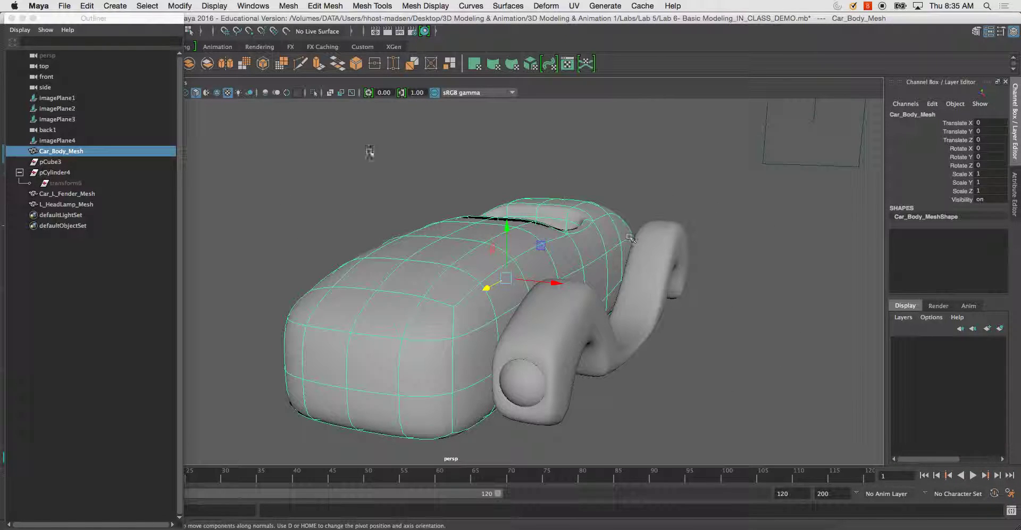
{"action": "left_click", "coordinate": [443, 169]}
{"action": "left_click", "coordinate": [507, 292]}
{"action": "mouse_move", "coordinate": [509, 293]}
{"action": "left_mouse_down", "text": "alt"}
{"action": "mouse_move", "coordinate": [498, 330]}
{"action": "mouse_move", "coordinate": [519, 294]}
{"action": "mouse_move", "coordinate": [495, 297]}
{"action": "left_mouse_up", "text": "alt"}
{"action": "middle_click_drag", "start_coordinate": [604, 346], "coordinate": [638, 333], "text": "alt"}
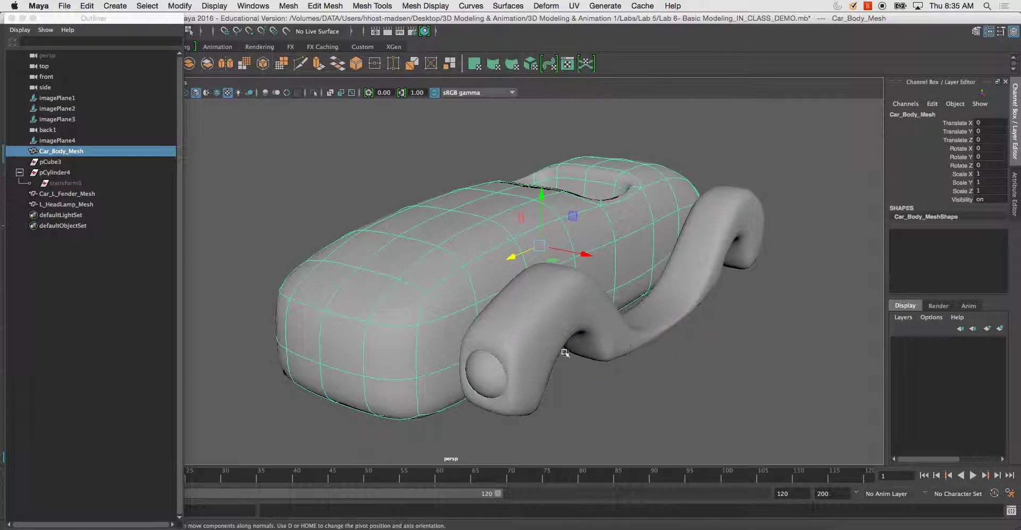
{"action": "left_click_drag", "start_coordinate": [565, 354], "coordinate": [750, 345], "text": "alt"}
Create a new display layer from the selected car body and toggle its visibility
{"action": "left_click", "coordinate": [905, 317]}
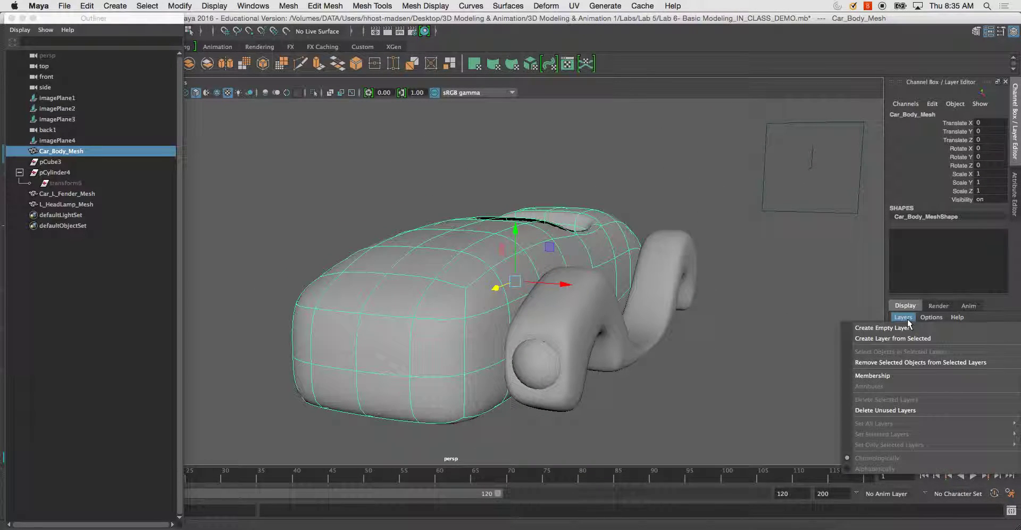
{"action": "left_click", "coordinate": [907, 318]}
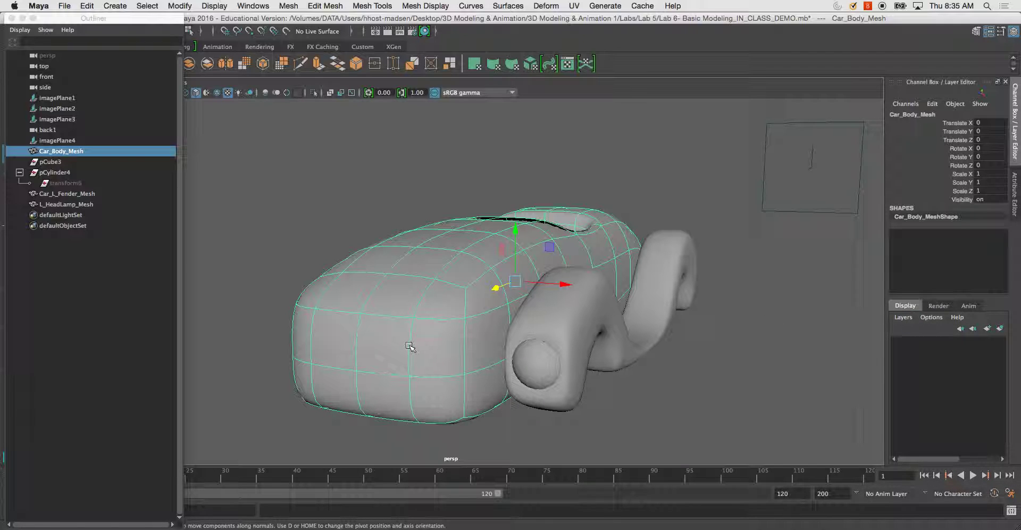
{"action": "left_click", "coordinate": [342, 420]}
{"action": "left_click", "coordinate": [393, 304]}
{"action": "left_click", "coordinate": [903, 318]}
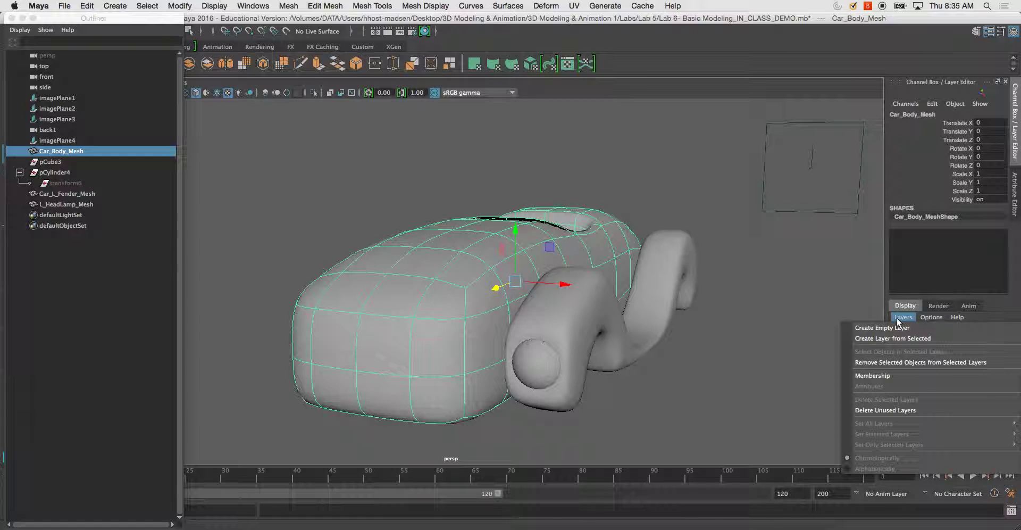
{"action": "left_click", "coordinate": [899, 339]}
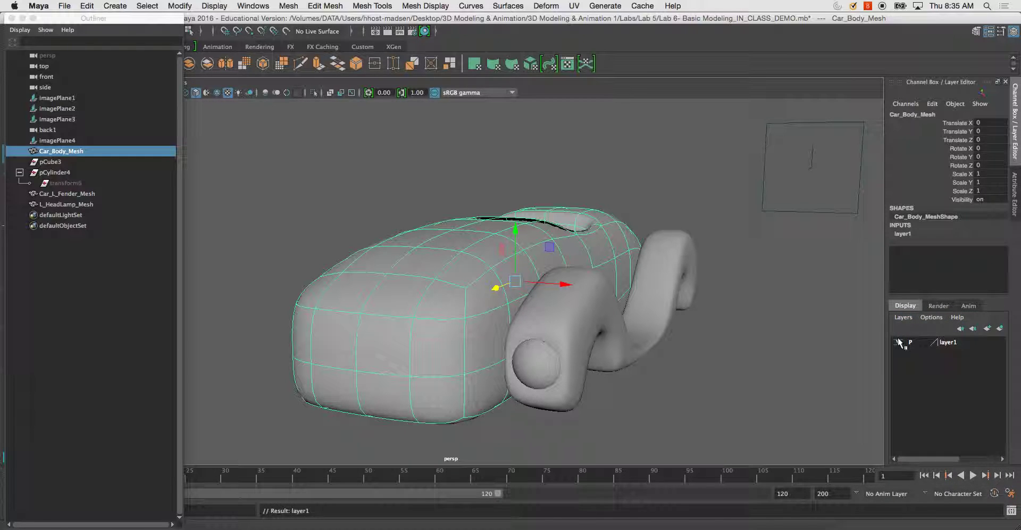
{"action": "left_click", "coordinate": [899, 342]}
{"action": "left_click", "coordinate": [898, 342]}
{"action": "left_click", "coordinate": [899, 342]}
{"action": "left_click", "coordinate": [764, 338]}
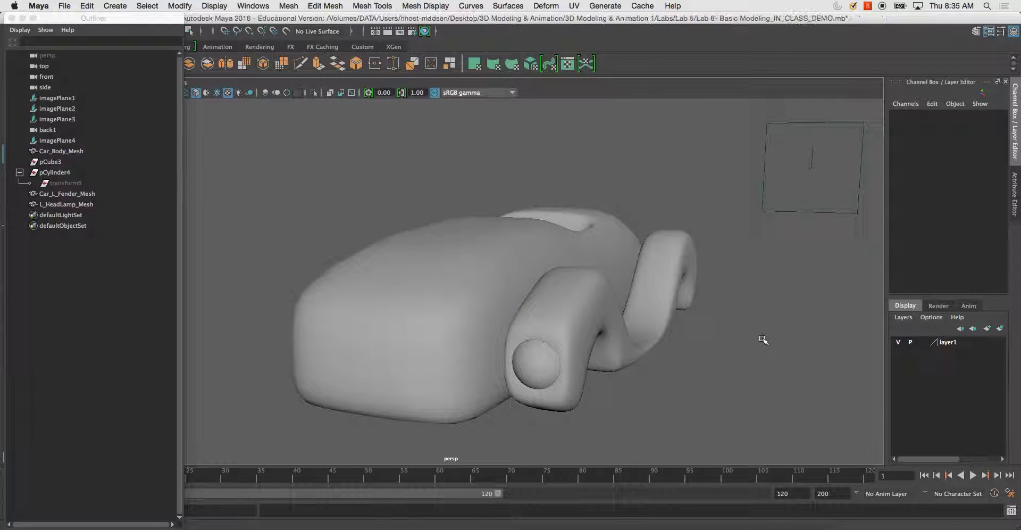
Add the selected car body to layer1 with Add Selected Objects
{"action": "left_click", "coordinate": [911, 319]}
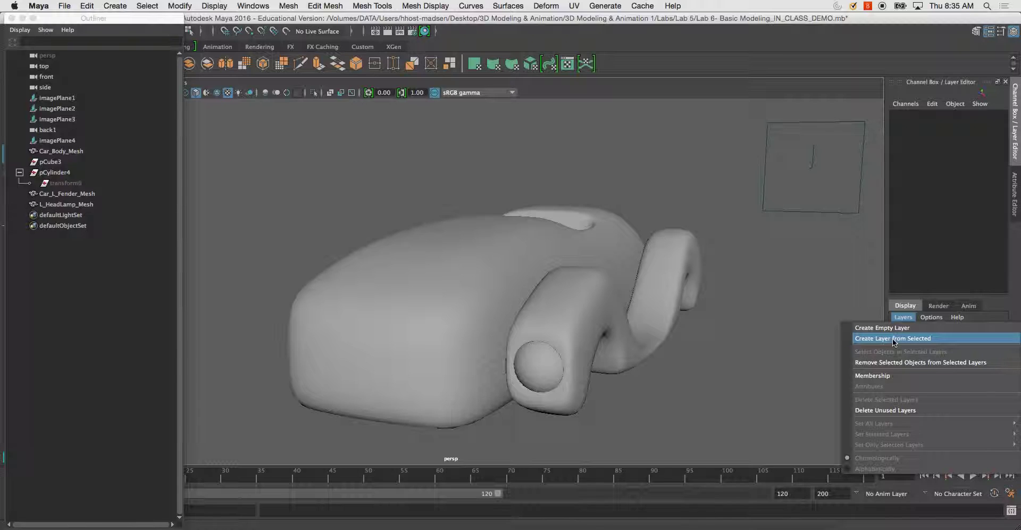
{"action": "left_click", "coordinate": [734, 352]}
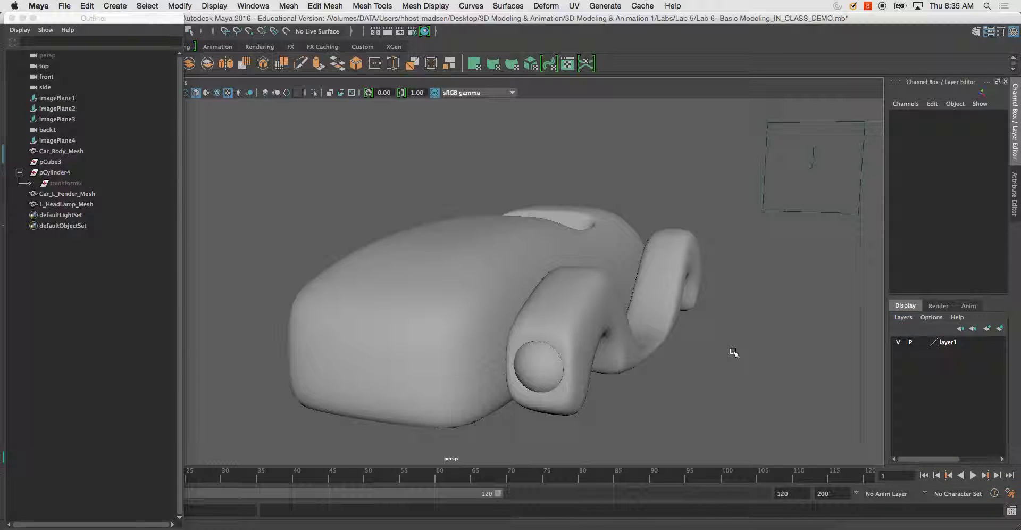
{"action": "left_click", "coordinate": [504, 275]}
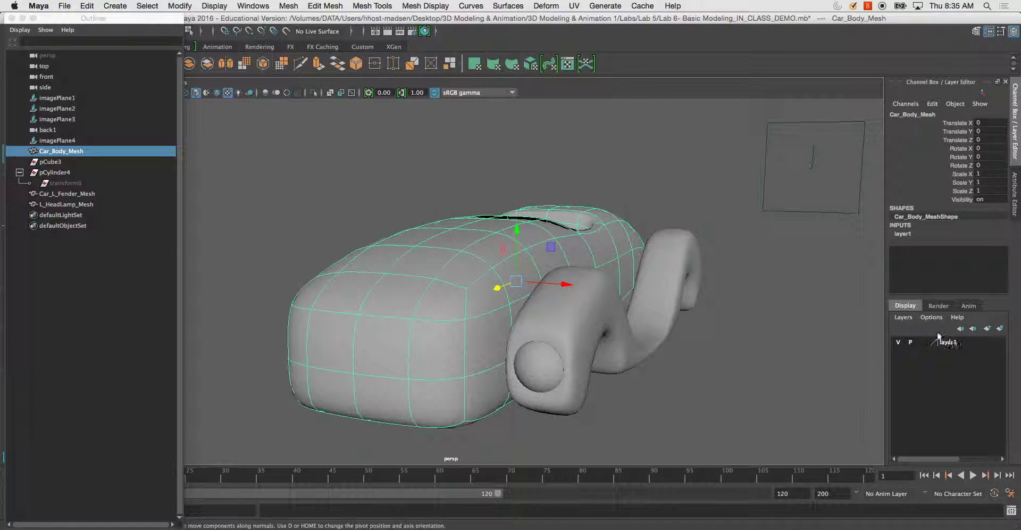
{"action": "left_click", "coordinate": [902, 318]}
{"action": "left_click", "coordinate": [903, 319]}
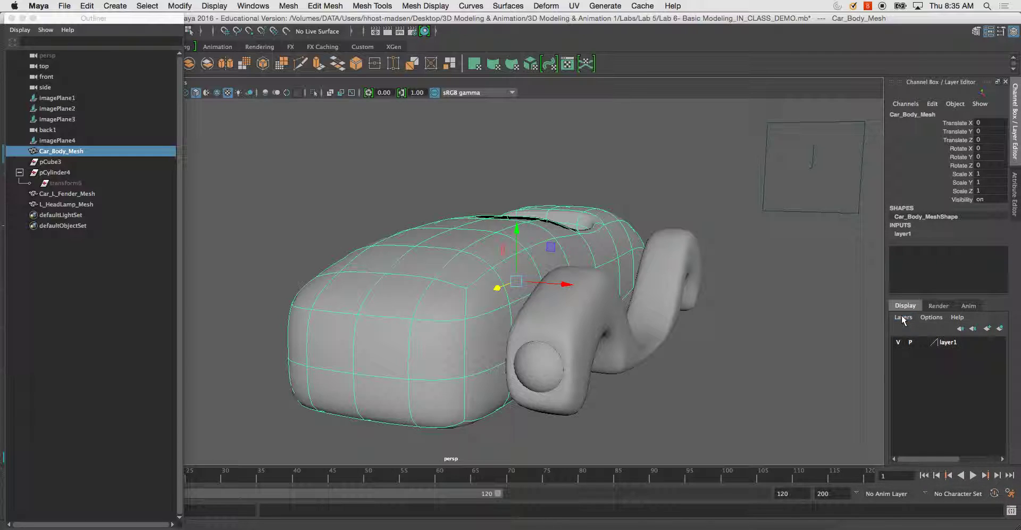
{"action": "right_click", "coordinate": [952, 345]}
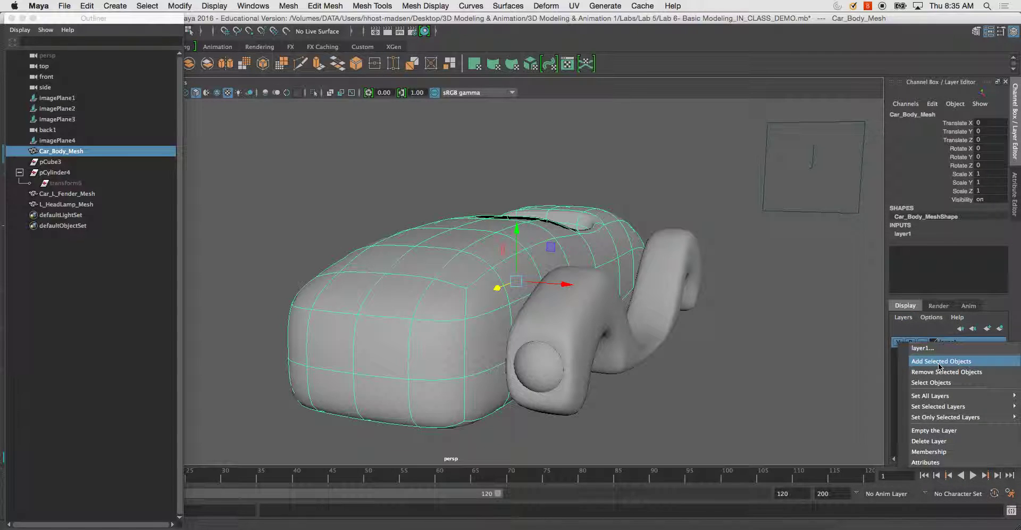
{"action": "left_click", "coordinate": [939, 363]}
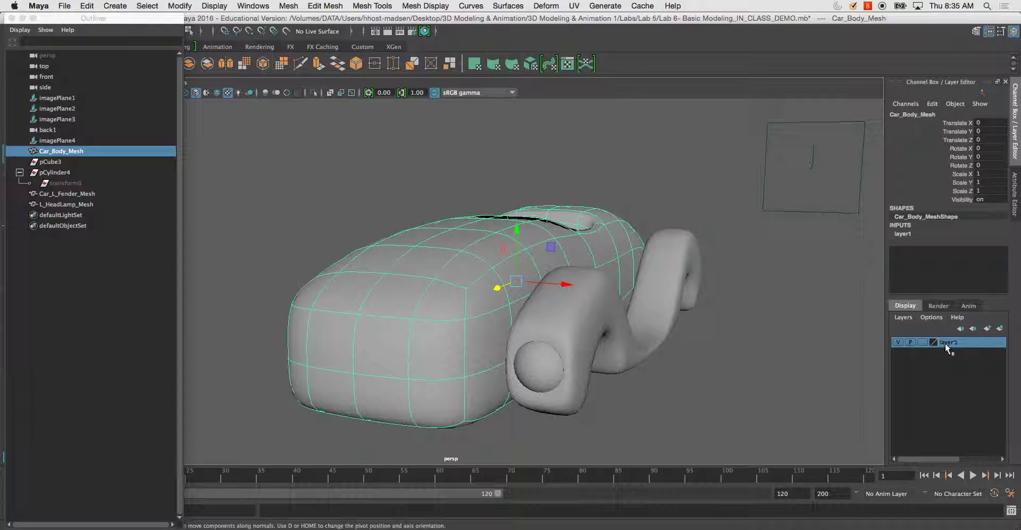
Rename layer1 to Car_Body_Layer with a black colour, then close the Outliner
{"action": "double_click", "coordinate": [946, 343]}
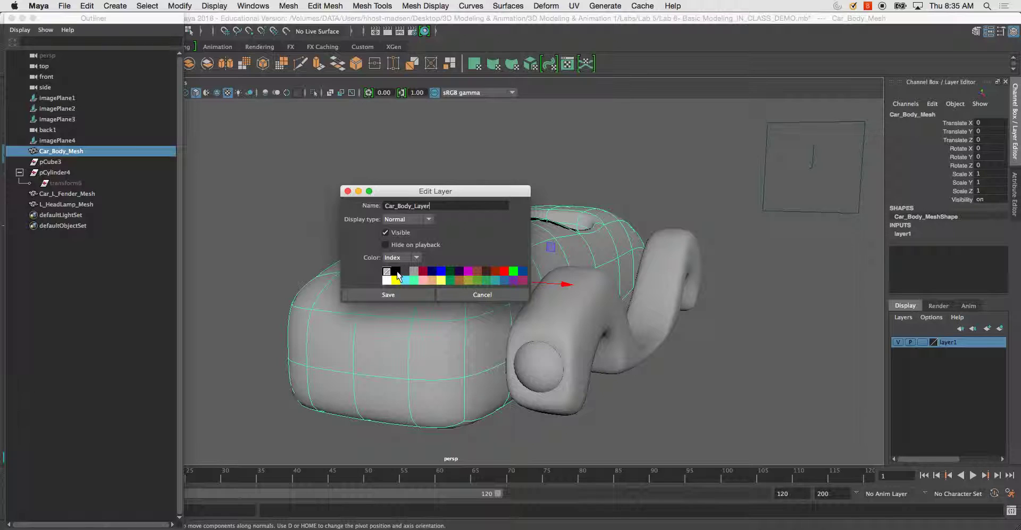
{"action": "left_click", "coordinate": [396, 272]}
{"action": "left_click", "coordinate": [388, 294]}
{"action": "left_click", "coordinate": [396, 251]}
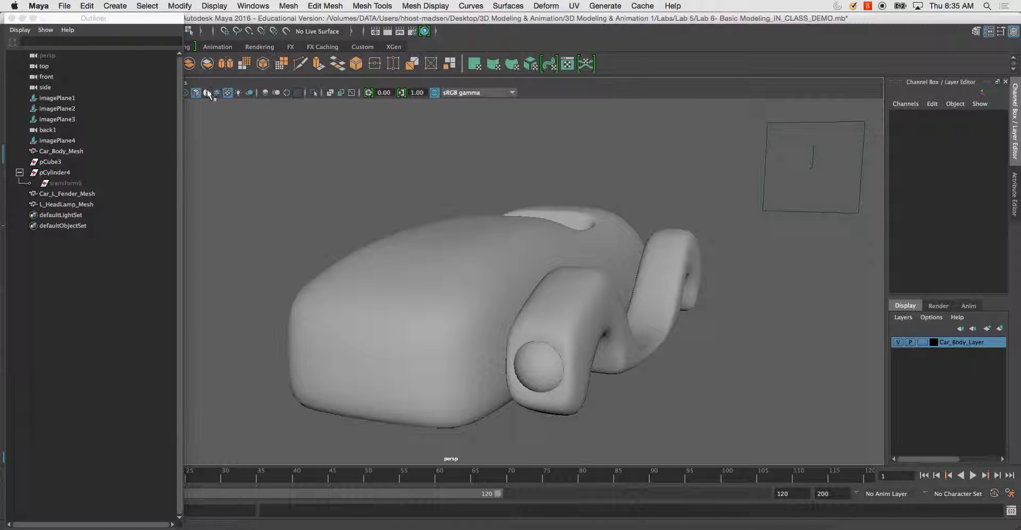
{"action": "left_click", "coordinate": [12, 18]}
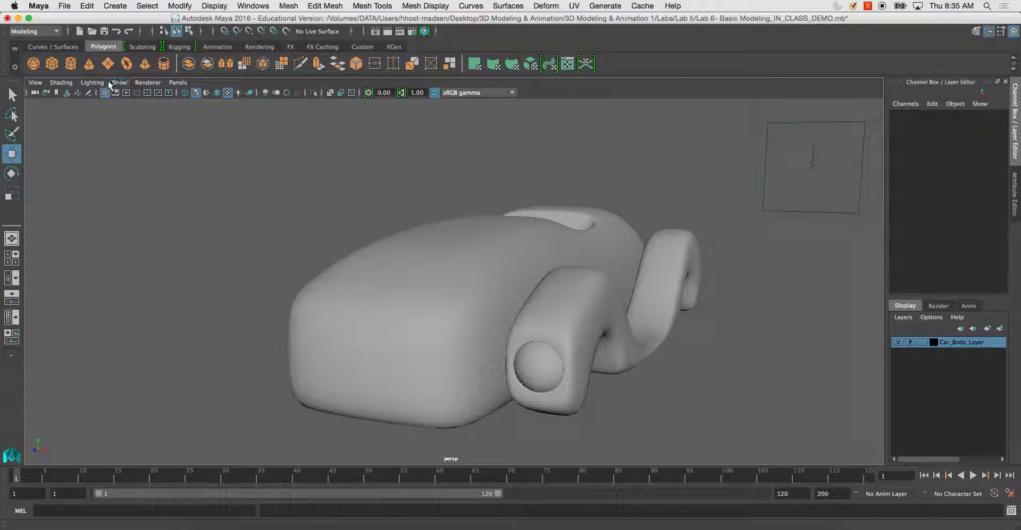
Turn on Wireframe on Shaded and inspect the car body's edges
{"action": "left_click", "coordinate": [61, 82]}
{"action": "left_click", "coordinate": [105, 190]}
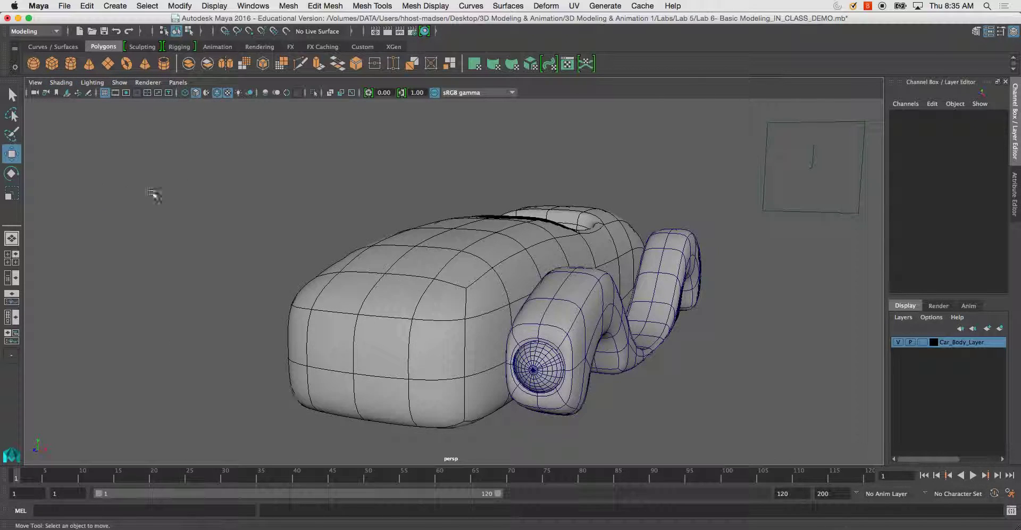
{"action": "mouse_move", "coordinate": [434, 265]}
{"action": "left_mouse_down", "text": "alt"}
{"action": "mouse_move", "coordinate": [499, 260]}
{"action": "mouse_move", "coordinate": [441, 275]}
{"action": "left_mouse_up", "text": "alt"}
{"action": "left_click", "coordinate": [441, 276]}
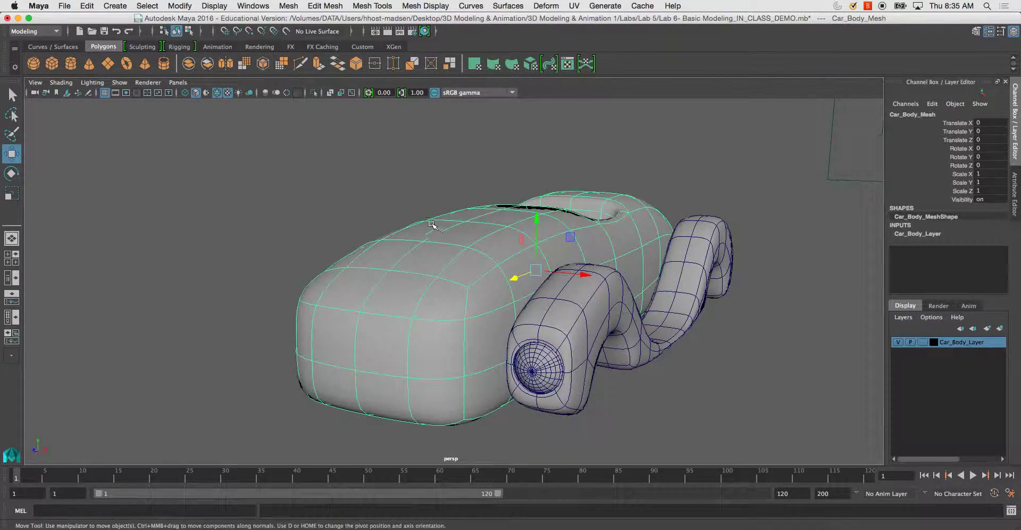
{"action": "left_click_drag", "start_coordinate": [436, 227], "coordinate": [488, 258], "text": "alt"}
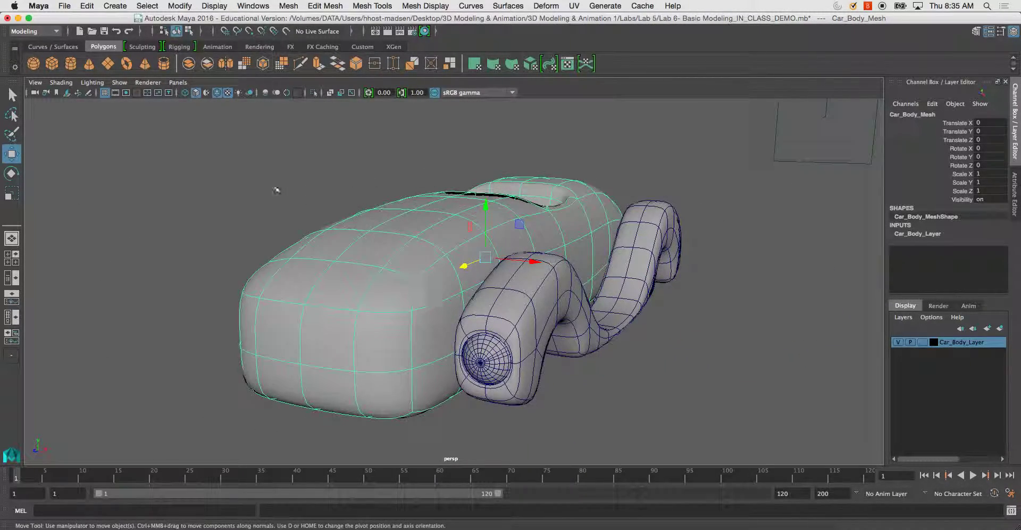
{"action": "left_click", "coordinate": [269, 185]}
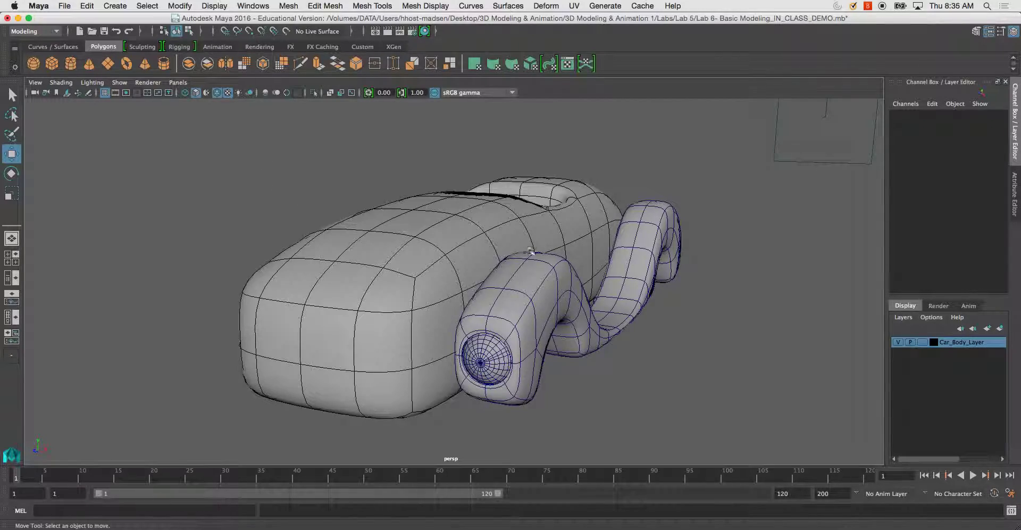
Tumble around the car and select the left fender mesh
{"action": "left_click_drag", "start_coordinate": [531, 250], "coordinate": [567, 272], "text": "alt"}
{"action": "middle_click_drag", "start_coordinate": [567, 272], "coordinate": [462, 272], "text": "alt"}
{"action": "left_click_drag", "start_coordinate": [463, 272], "coordinate": [480, 258], "text": "alt"}
{"action": "middle_click_drag", "start_coordinate": [480, 257], "coordinate": [581, 254], "text": "alt"}
{"action": "right_click_drag", "start_coordinate": [581, 254], "coordinate": [558, 235], "text": "alt"}
{"action": "left_click_drag", "start_coordinate": [558, 235], "coordinate": [527, 226], "text": "alt"}
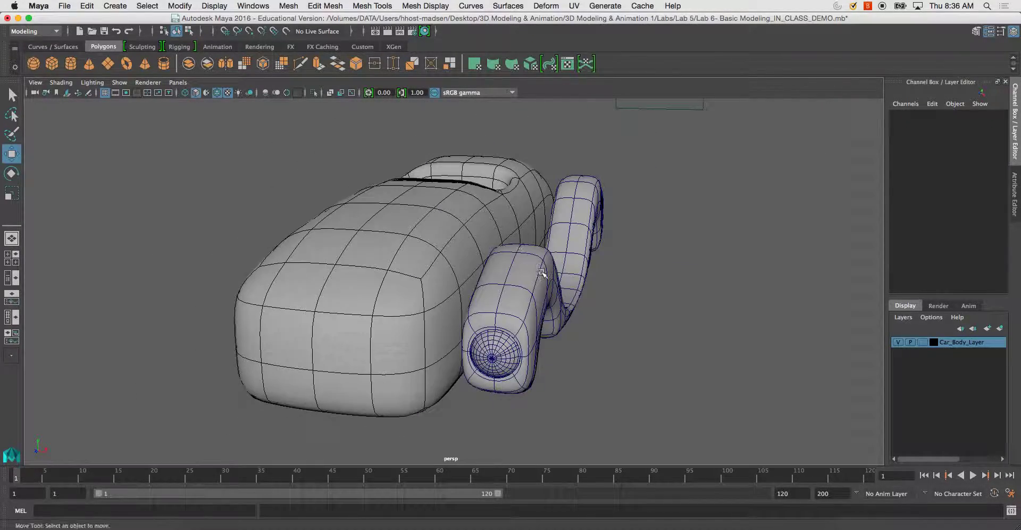
{"action": "left_click", "coordinate": [546, 272]}
{"action": "left_click_drag", "start_coordinate": [546, 272], "coordinate": [485, 268], "text": "alt"}
{"action": "middle_click_drag", "start_coordinate": [564, 272], "coordinate": [501, 273], "text": "alt"}
{"action": "left_click_drag", "start_coordinate": [659, 276], "coordinate": [701, 288], "text": "alt"}
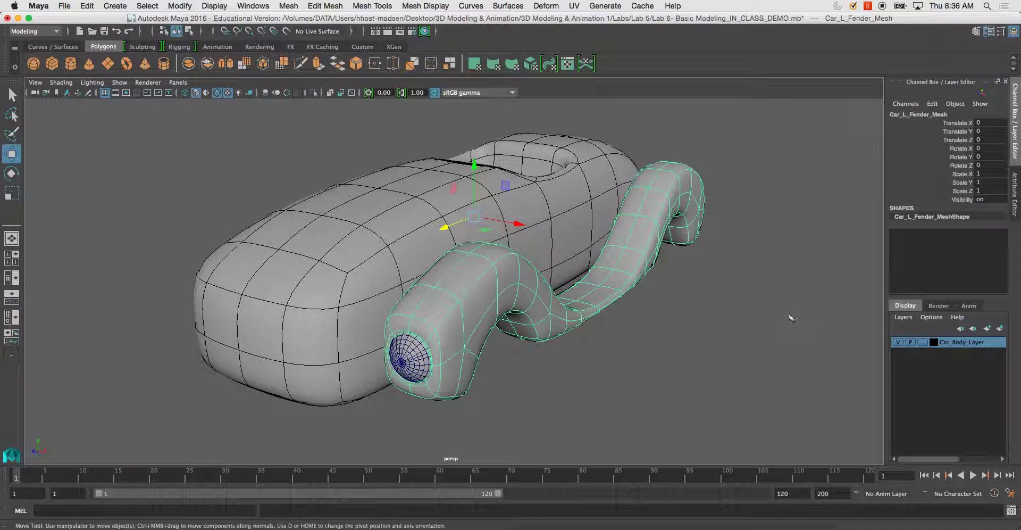
Create a new layer1 from the selected fender and reselect the fender
{"action": "left_click", "coordinate": [904, 317]}
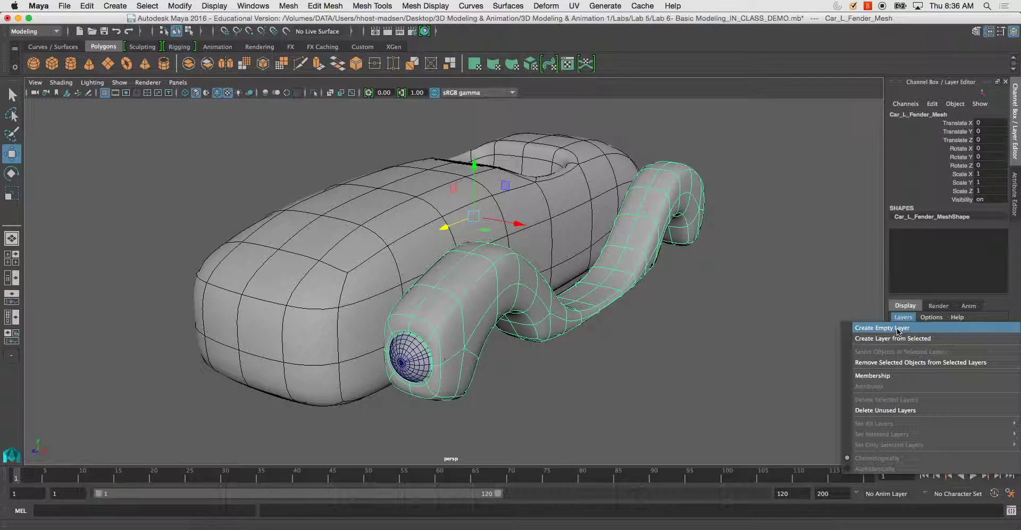
{"action": "left_click", "coordinate": [898, 338]}
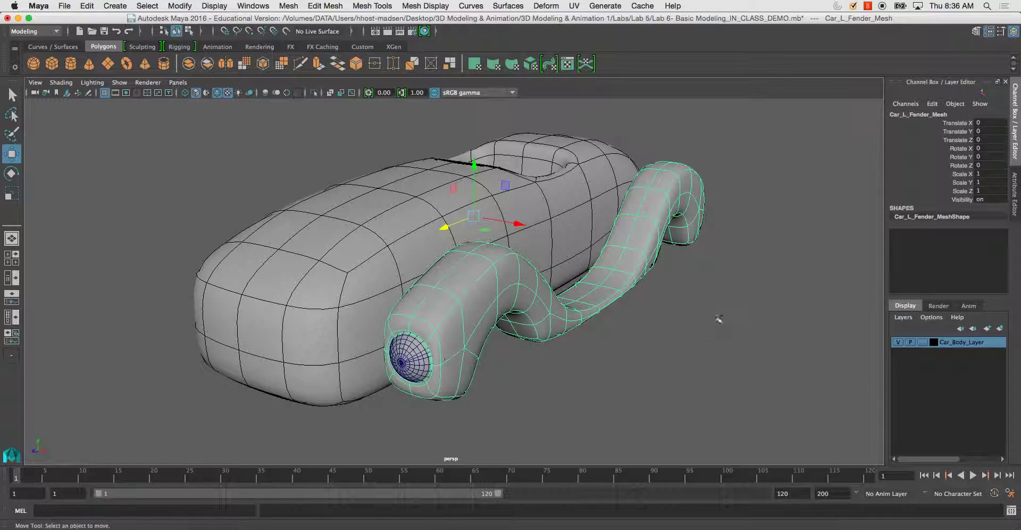
{"action": "left_click", "coordinate": [904, 318]}
{"action": "left_click", "coordinate": [921, 328]}
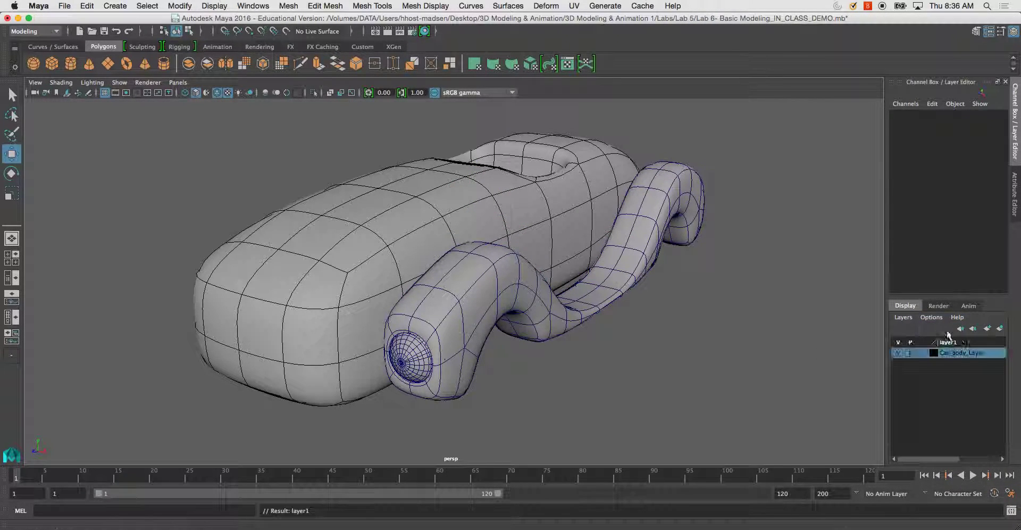
{"action": "left_click", "coordinate": [951, 343]}
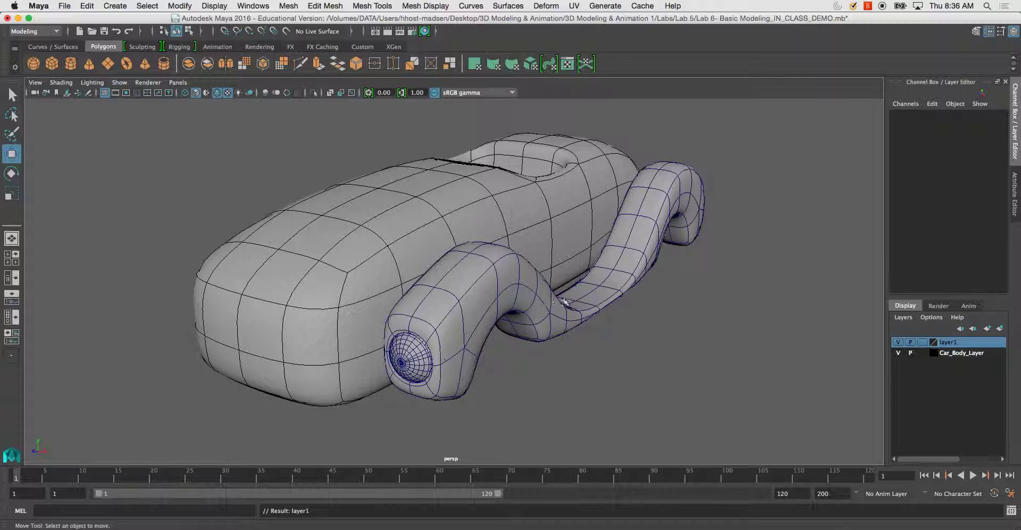
{"action": "left_click_drag", "start_coordinate": [565, 302], "coordinate": [868, 327], "text": "alt"}
{"action": "left_click", "coordinate": [581, 309]}
Add the fender to layer1, check its visibility, and open its Edit Layer dialog
{"action": "right_click", "coordinate": [958, 345]}
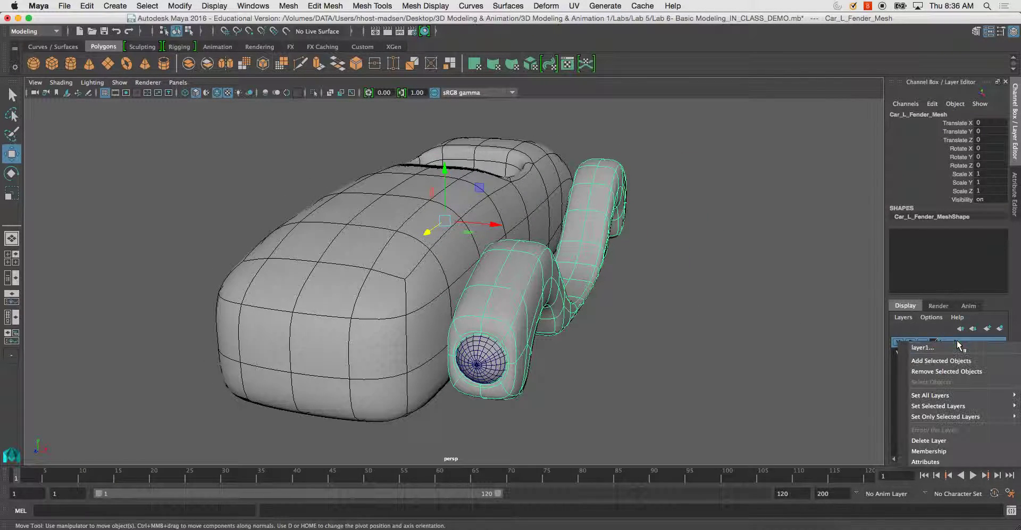
{"action": "left_click", "coordinate": [944, 361]}
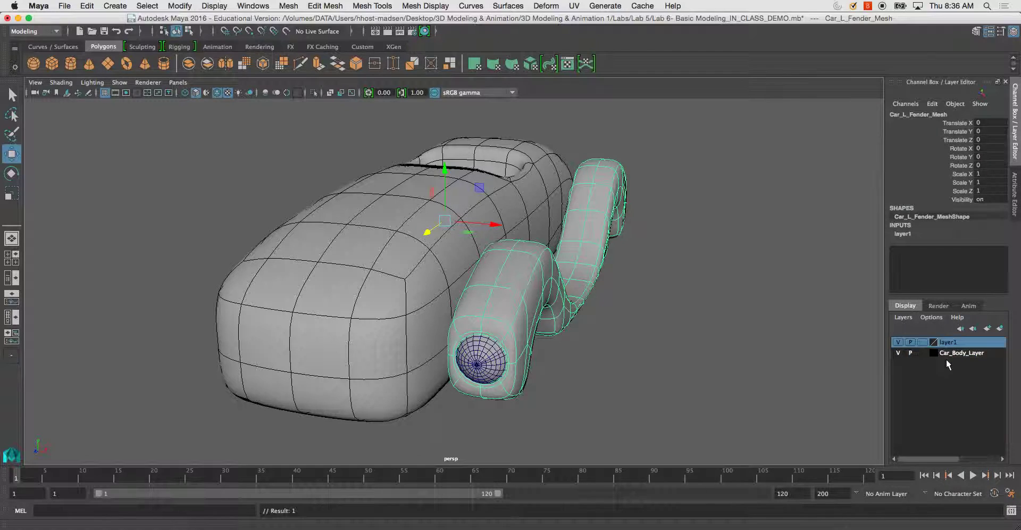
{"action": "left_click", "coordinate": [898, 343]}
{"action": "left_click", "coordinate": [898, 342]}
{"action": "left_click", "coordinate": [898, 343]}
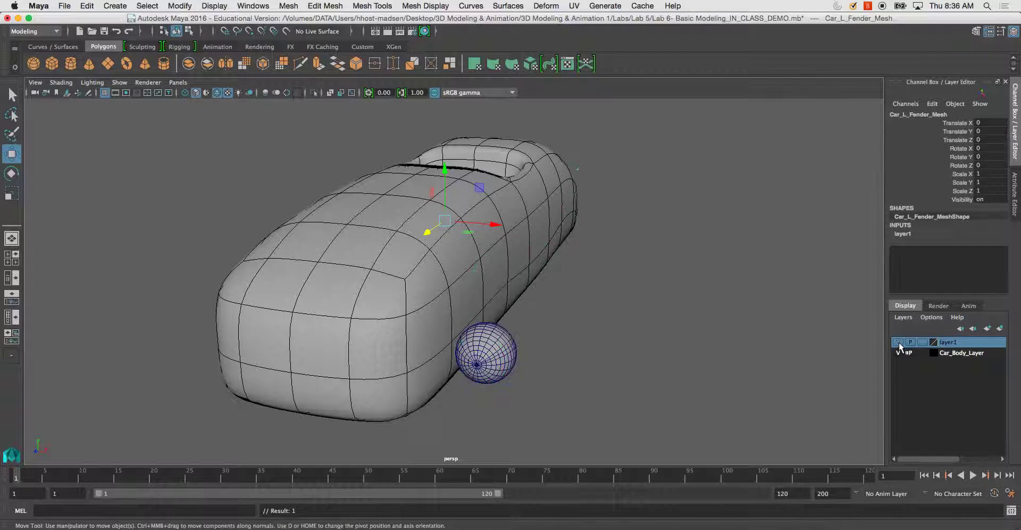
{"action": "left_click", "coordinate": [898, 342]}
{"action": "double_click", "coordinate": [950, 344]}
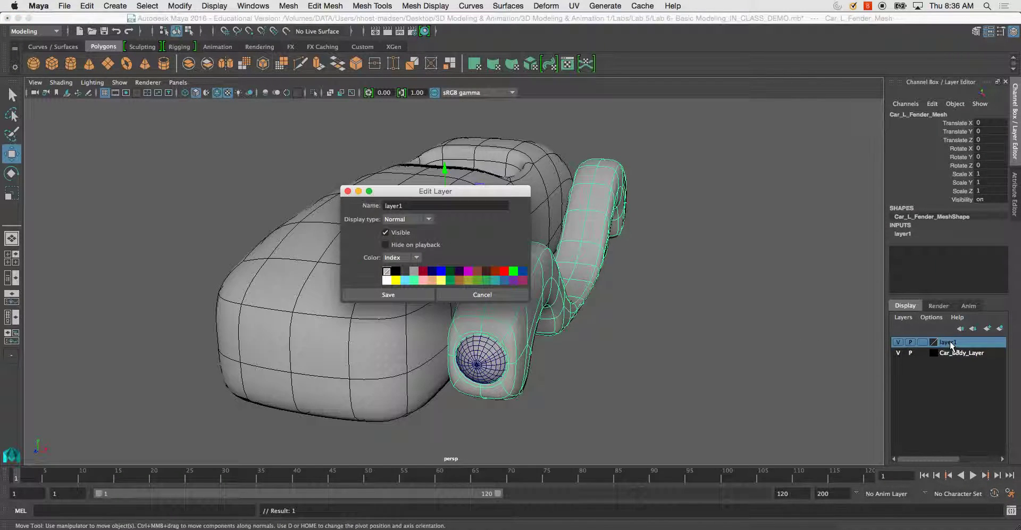
Rename layer1 to L_Fender_Layer, save it, and select the headlamp
{"action": "left_click_drag", "start_coordinate": [418, 206], "coordinate": [334, 199]}
{"action": "left_click", "coordinate": [407, 296]}
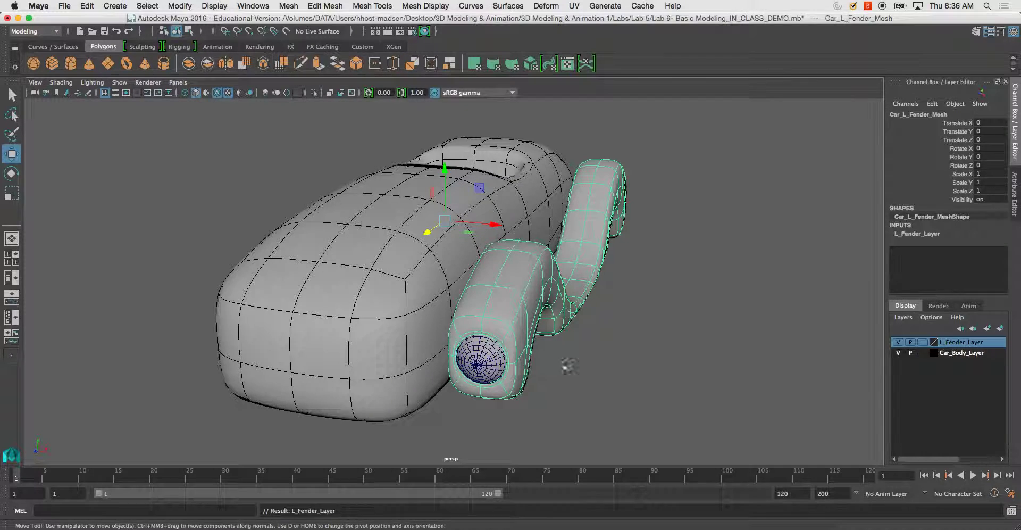
{"action": "left_click", "coordinate": [493, 367]}
{"action": "left_click_drag", "start_coordinate": [573, 362], "coordinate": [479, 325], "text": "alt"}
{"action": "middle_click_drag", "start_coordinate": [479, 326], "coordinate": [368, 356], "text": "alt"}
{"action": "left_click_drag", "start_coordinate": [338, 326], "coordinate": [549, 302], "text": "alt"}
In the maximized front view, duplicate Car_L_Fender_Mesh and mirror the copy with Scale X -1
{"action": "key", "text": "space"}
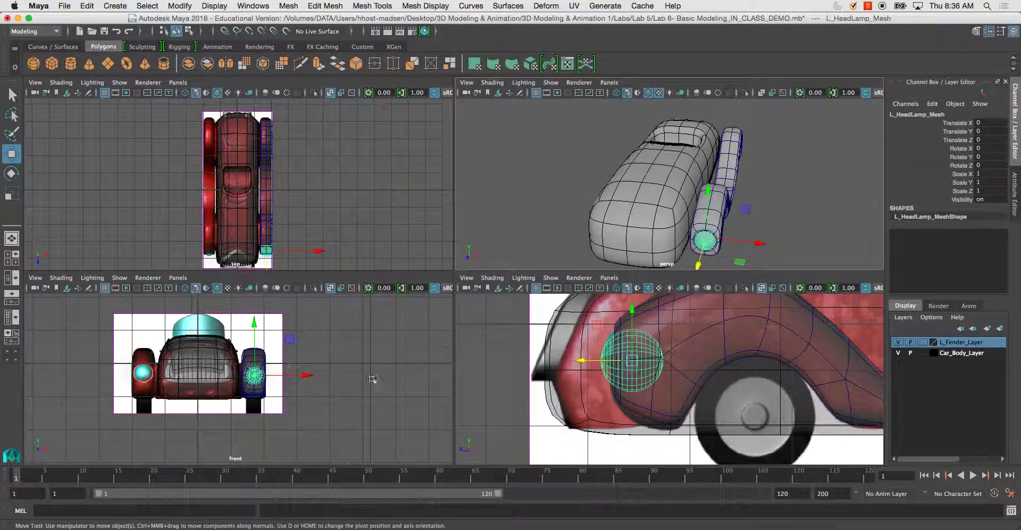
{"action": "key", "text": "space"}
{"action": "right_click_drag", "start_coordinate": [503, 365], "coordinate": [524, 354], "text": "alt"}
{"action": "middle_click_drag", "start_coordinate": [524, 354], "coordinate": [542, 391], "text": "alt"}
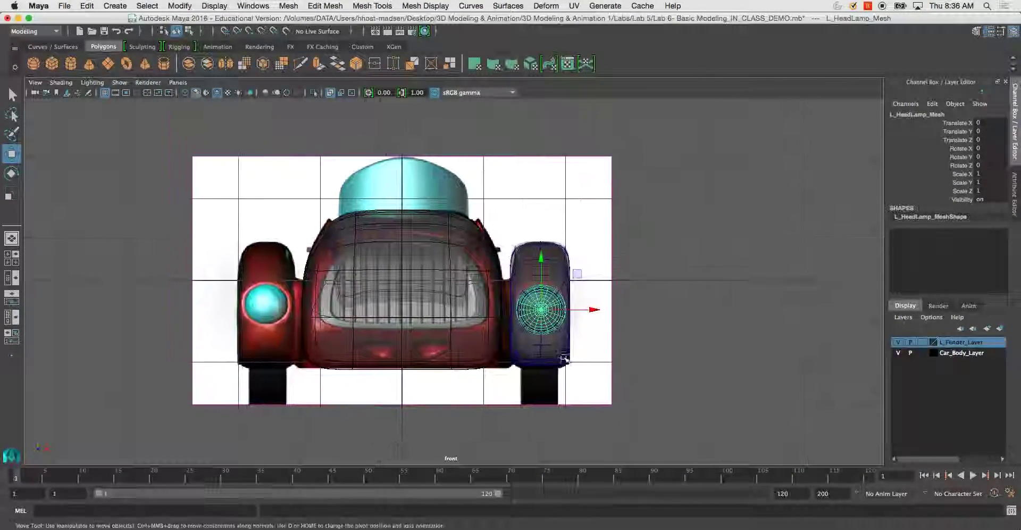
{"action": "right_click_drag", "start_coordinate": [542, 383], "coordinate": [576, 365], "text": "alt"}
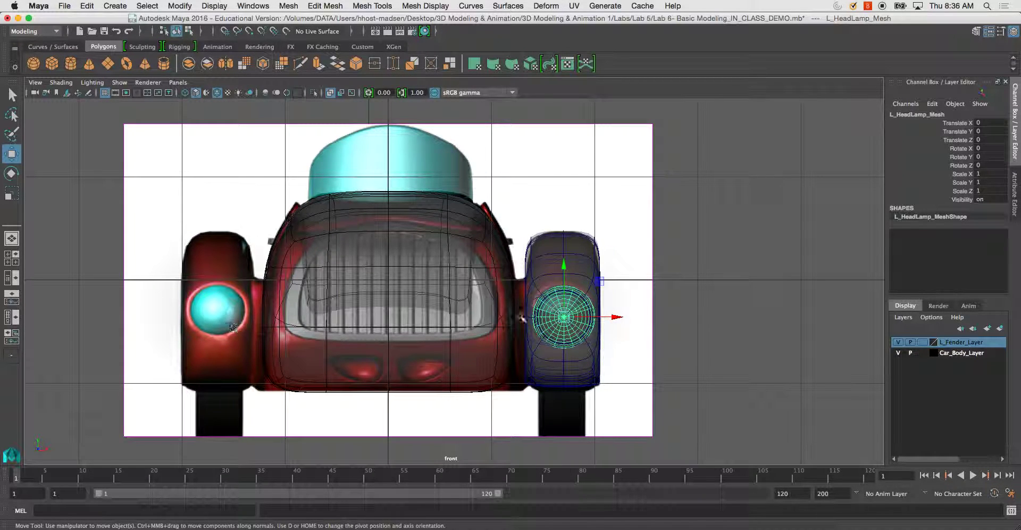
{"action": "left_click", "coordinate": [582, 258]}
{"action": "left_click", "coordinate": [565, 320]}
{"action": "left_click", "coordinate": [666, 304]}
{"action": "left_click", "coordinate": [561, 277]}
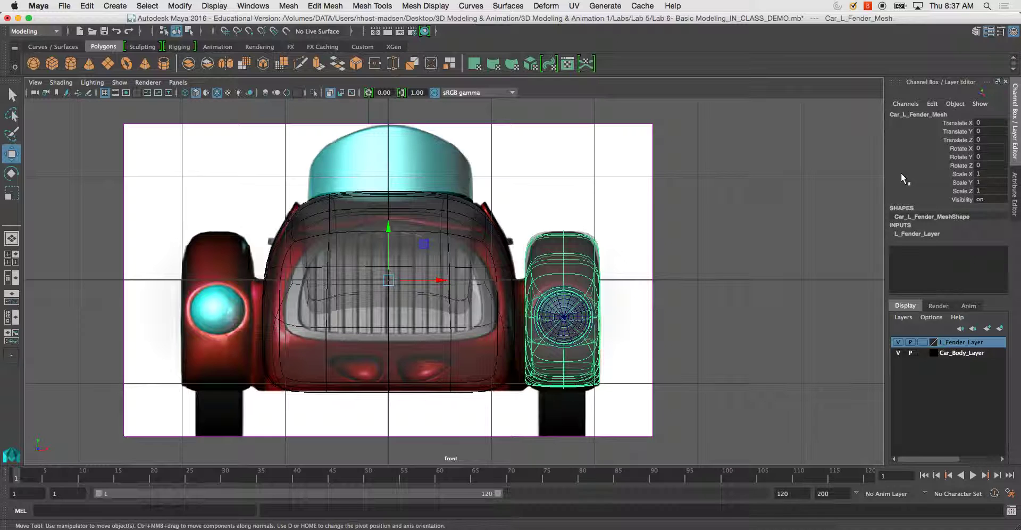
{"action": "key", "text": "ctrl+d"}
{"action": "left_click", "coordinate": [990, 174]}
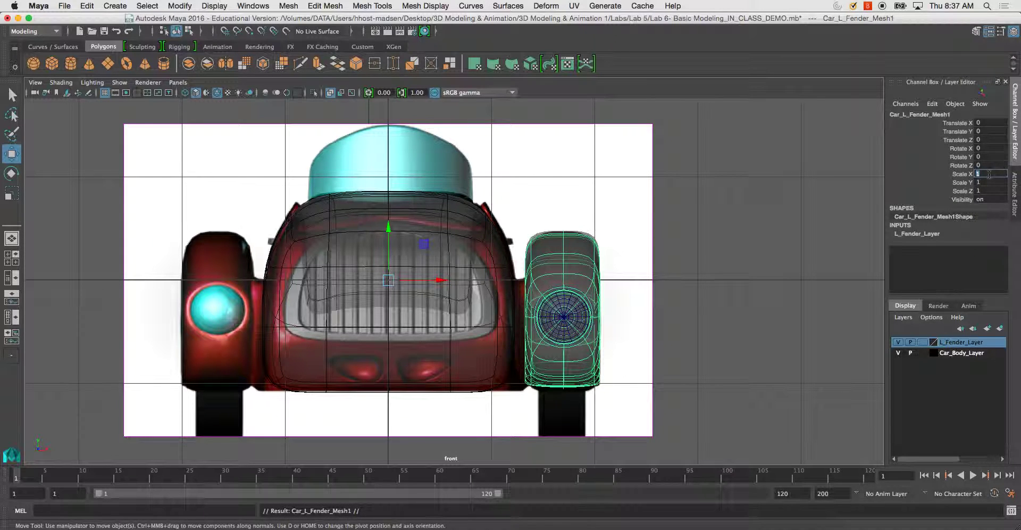
{"action": "key", "text": "Return"}
Duplicate the headlamp and flip the copy with Scale X -1
{"action": "left_click", "coordinate": [560, 341]}
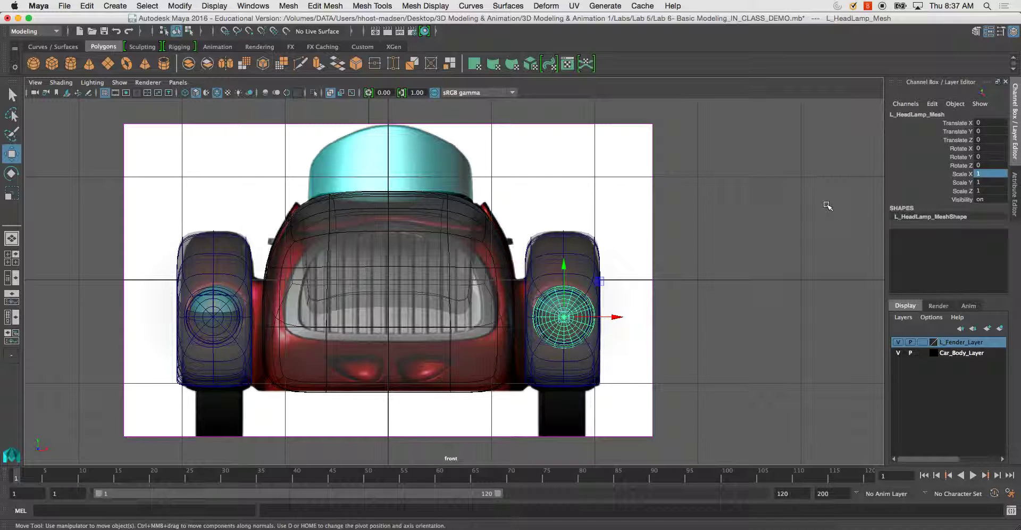
{"action": "key", "text": "ctrl+d"}
{"action": "left_click", "coordinate": [990, 174]}
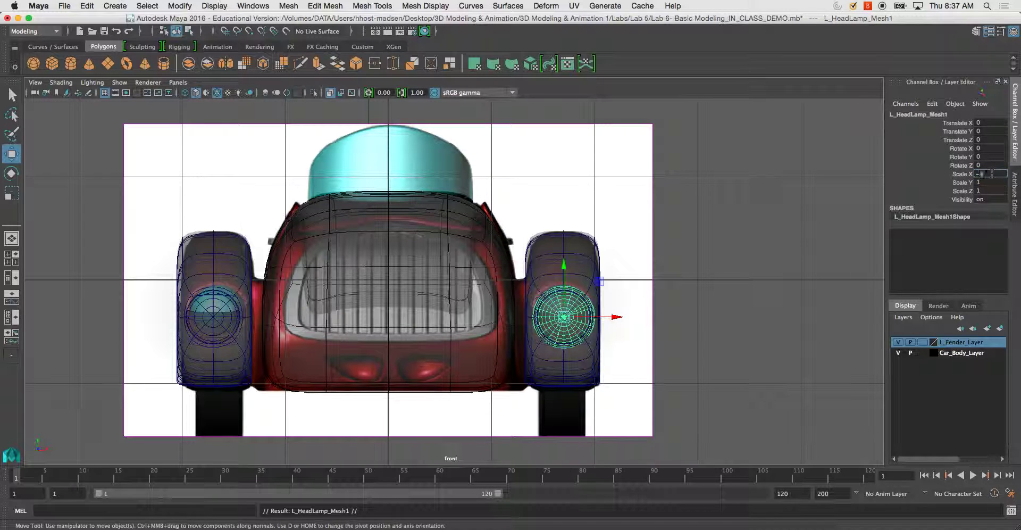
{"action": "type", "text": "-1"}
{"action": "key", "text": "Return"}
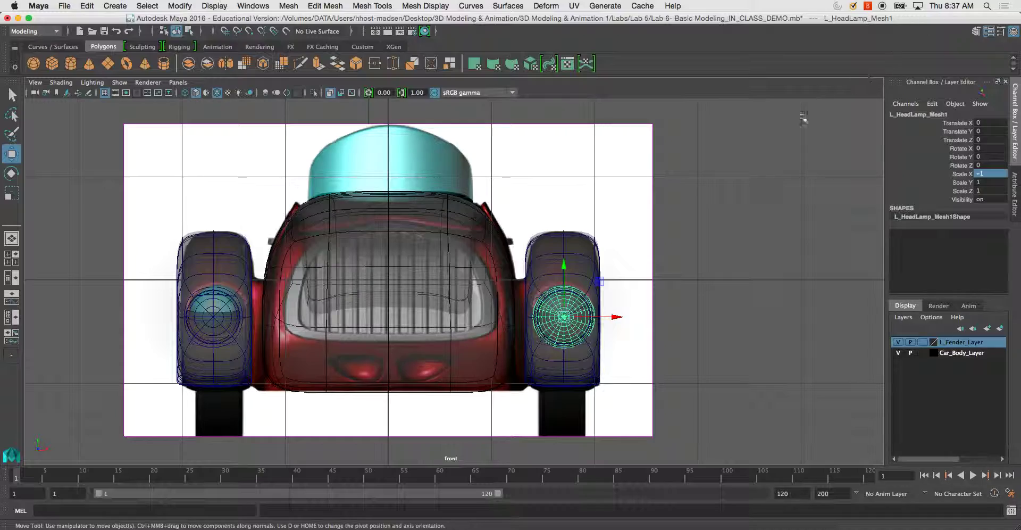
Delete the misplaced duplicate headlamp in the perspective view
{"action": "middle_click_drag", "start_coordinate": [754, 156], "coordinate": [762, 153], "text": "alt"}
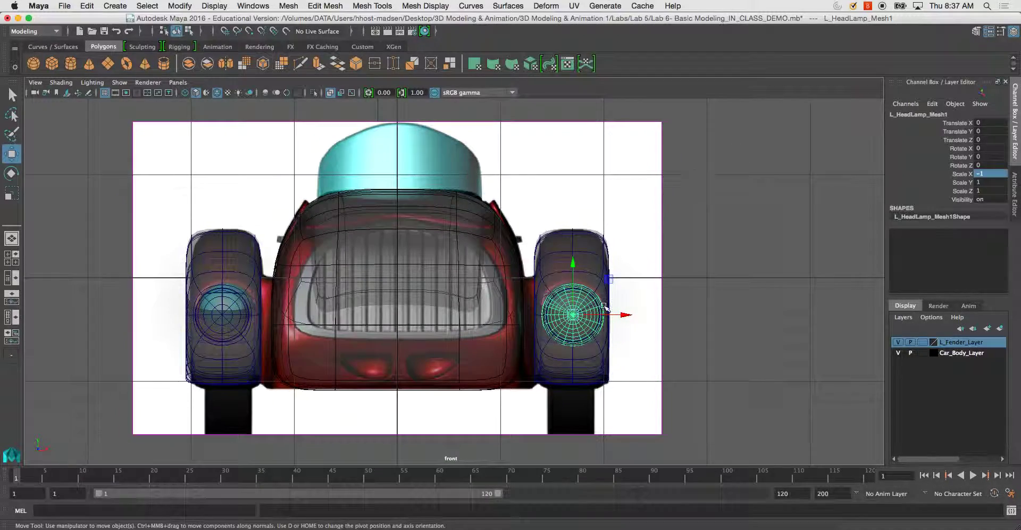
{"action": "key", "text": "space"}
{"action": "key", "text": "space"}
{"action": "left_click_drag", "start_coordinate": [680, 240], "coordinate": [650, 183], "text": "alt"}
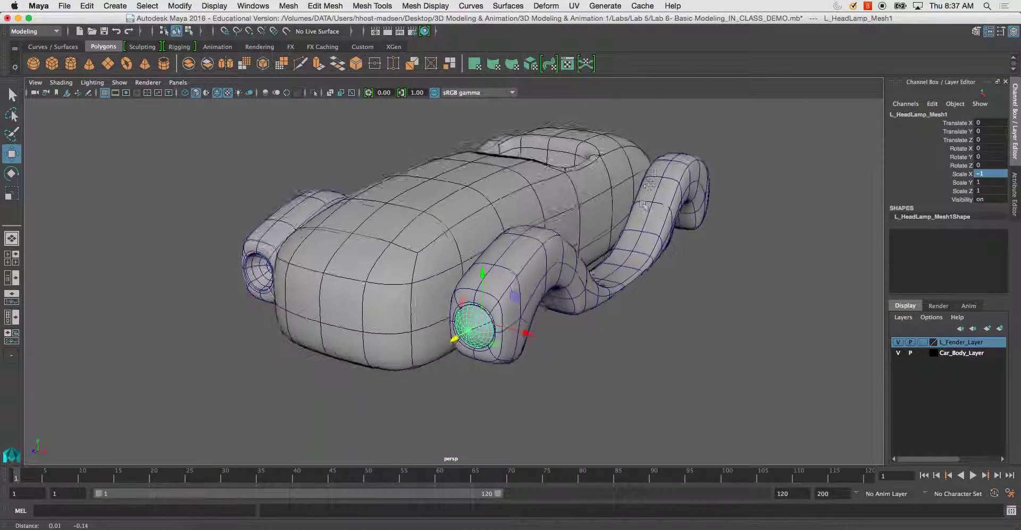
{"action": "right_click_drag", "start_coordinate": [650, 183], "coordinate": [650, 334], "text": "alt"}
{"action": "left_click_drag", "start_coordinate": [541, 346], "coordinate": [623, 349]}
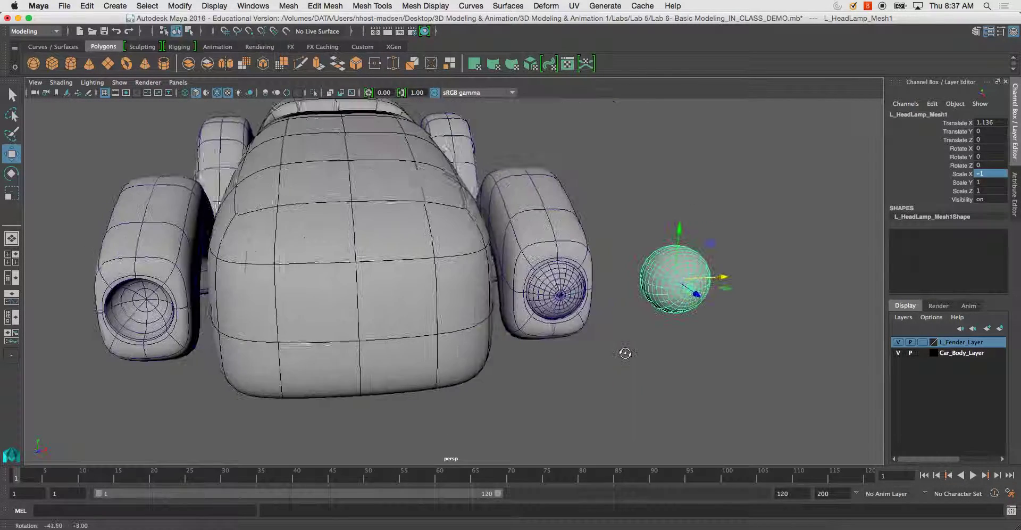
{"action": "key", "text": "Delete"}
Select L_HeadLamp_Mesh and try moving its pivot to the car's centre line, then undo
{"action": "left_click", "coordinate": [547, 297]}
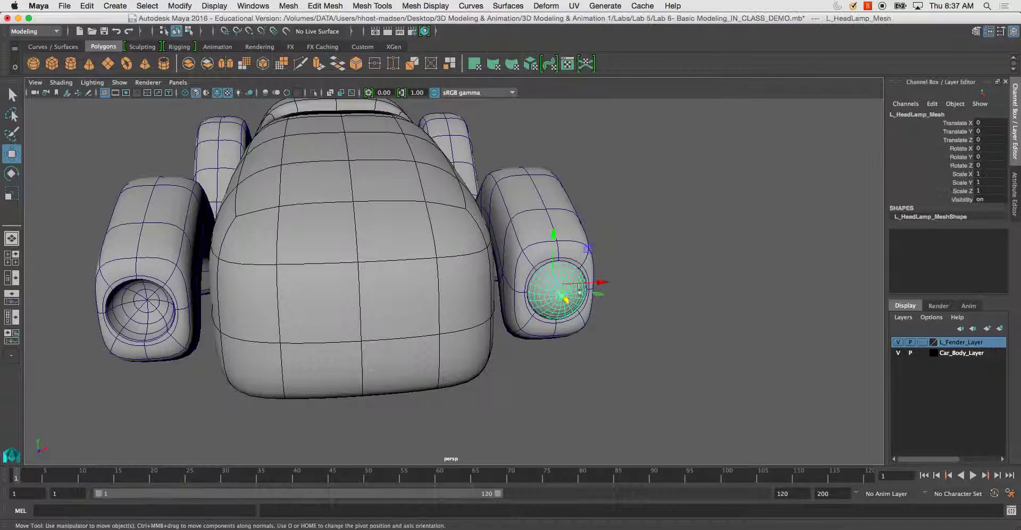
{"action": "key", "text": "space"}
{"action": "key", "text": "space"}
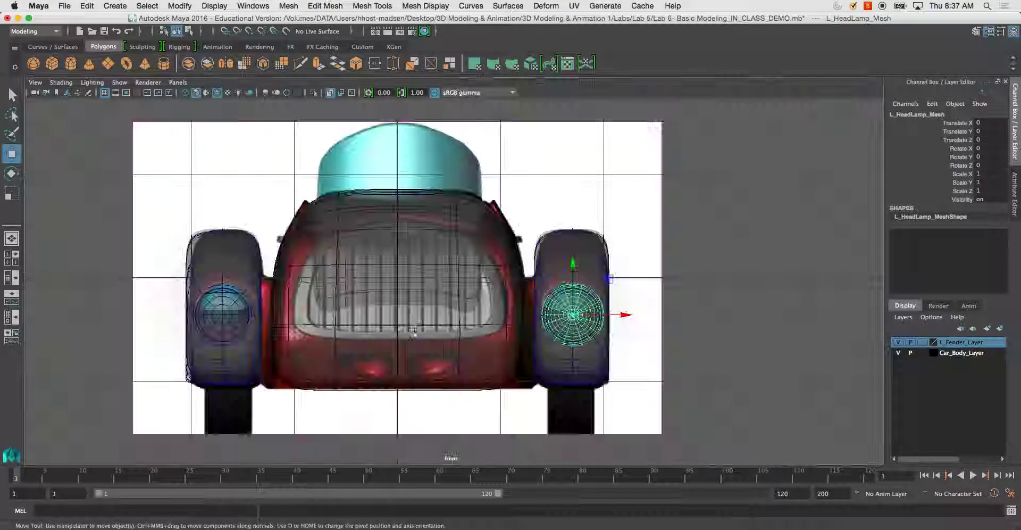
{"action": "key", "text": "d"}
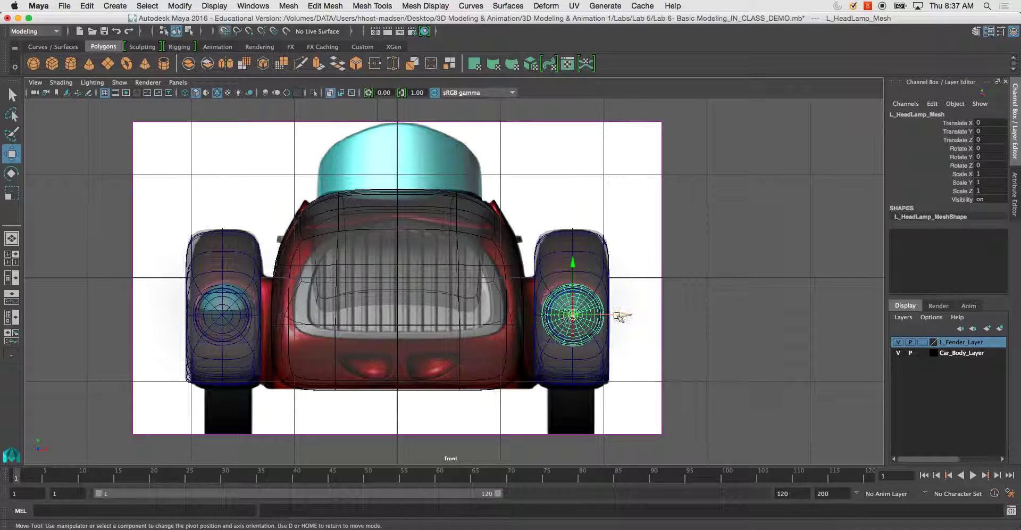
{"action": "left_click_drag", "start_coordinate": [622, 314], "coordinate": [447, 314]}
{"action": "key", "text": "d"}
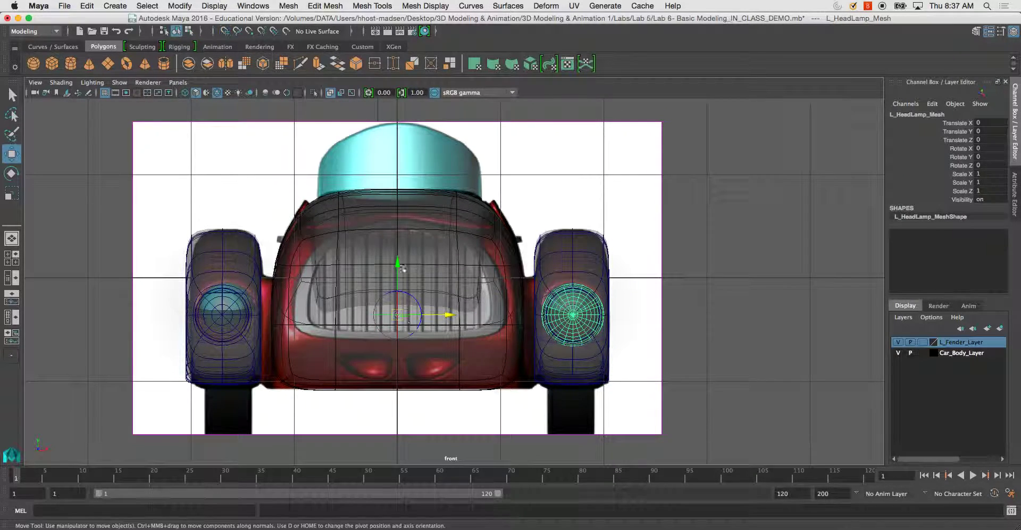
{"action": "key", "text": "ctrl+z"}
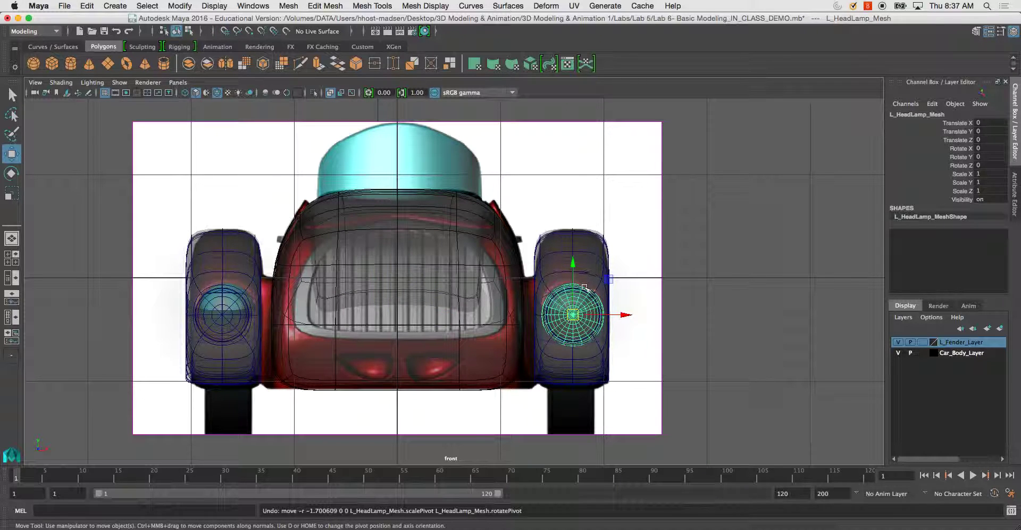
{"action": "key", "text": "d"}
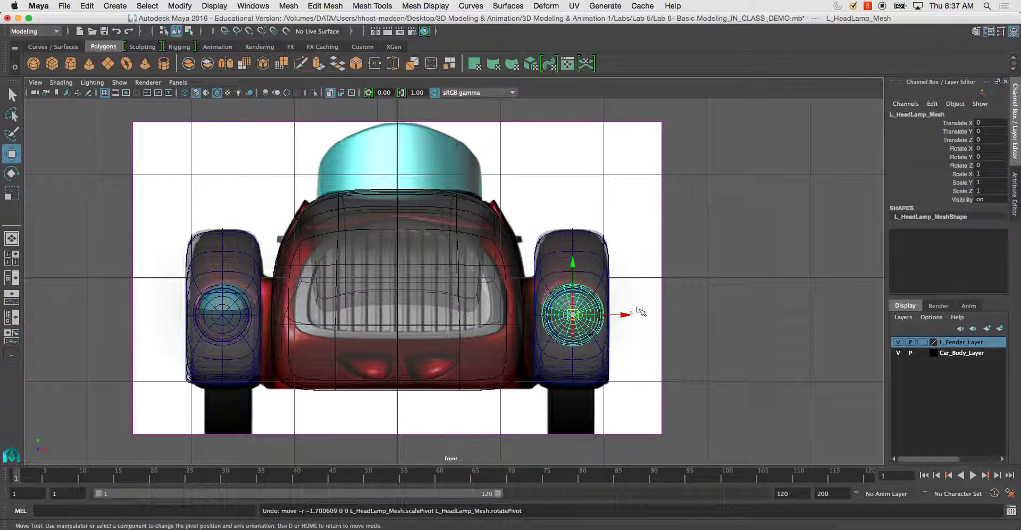
{"action": "left_click", "coordinate": [574, 314]}
{"action": "key", "text": "d"}
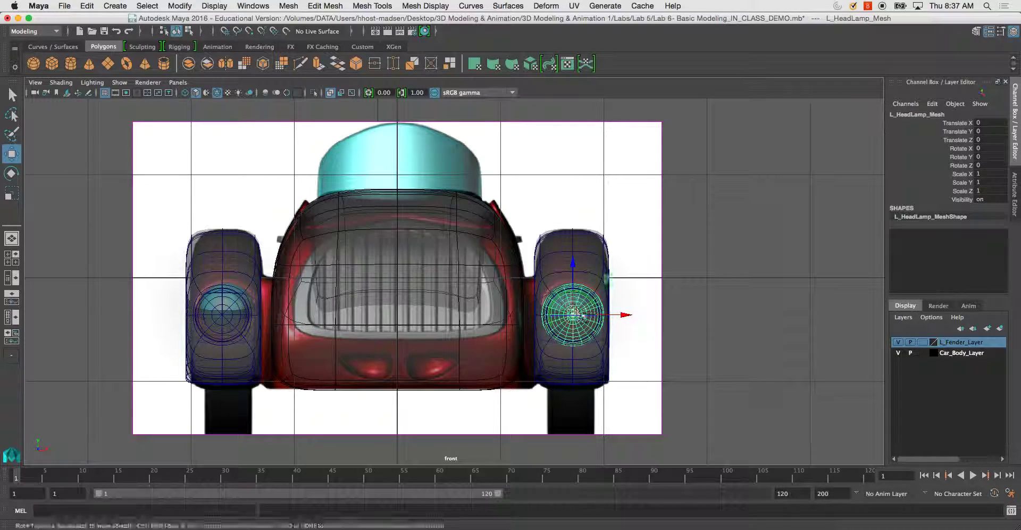
{"action": "key", "text": "space"}
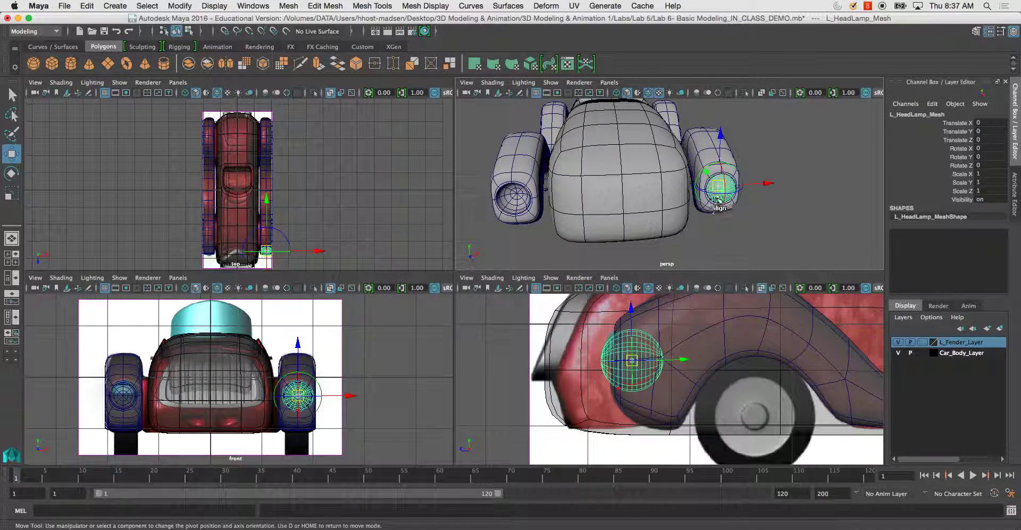
Try rotating the headlamp around an offset pivot, then undo it
{"action": "left_click_drag", "start_coordinate": [718, 187], "coordinate": [800, 165]}
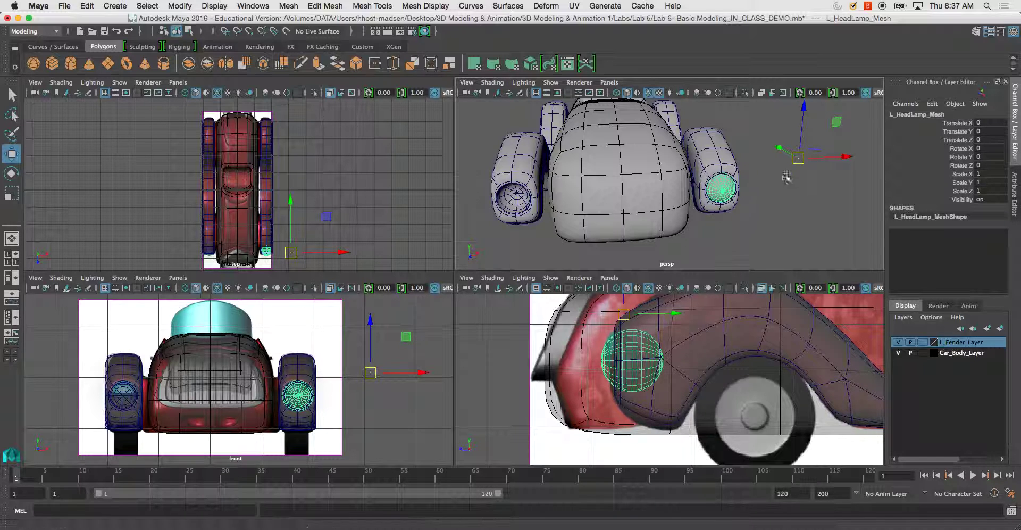
{"action": "key", "text": "e"}
{"action": "left_click_drag", "start_coordinate": [782, 169], "coordinate": [796, 166]}
{"action": "key", "text": "ctrl+z"}
{"action": "key", "text": "ctrl+z"}
{"action": "key", "text": "ctrl+z"}
{"action": "key", "text": "ctrl+z"}
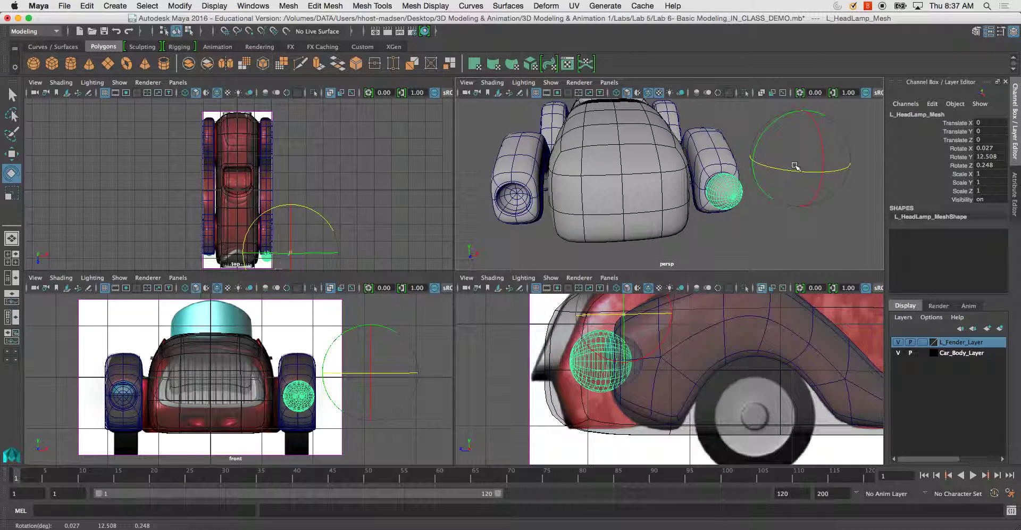
Snap the headlamp's pivot to the car's centre line on the grid
{"action": "key", "text": "space"}
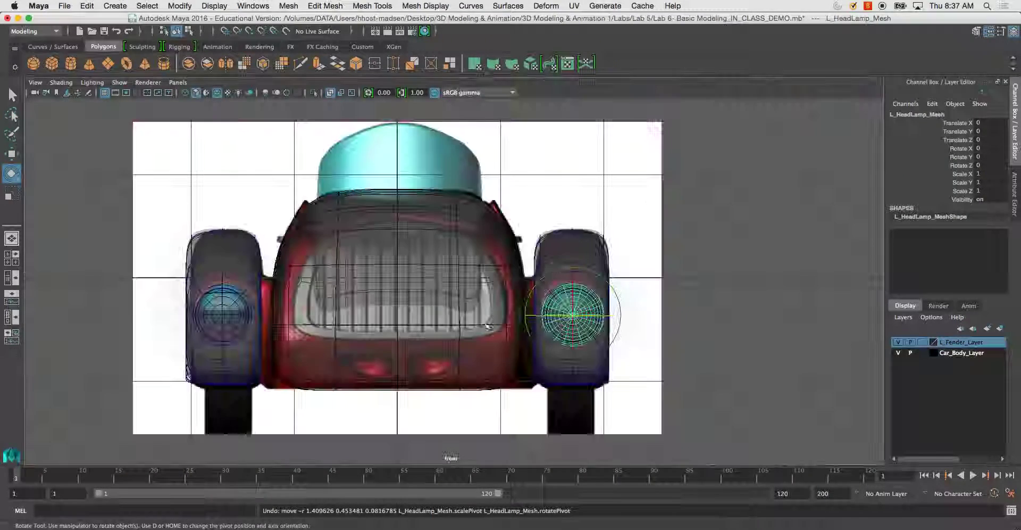
{"action": "key", "text": "d"}
{"action": "key", "text": "x"}
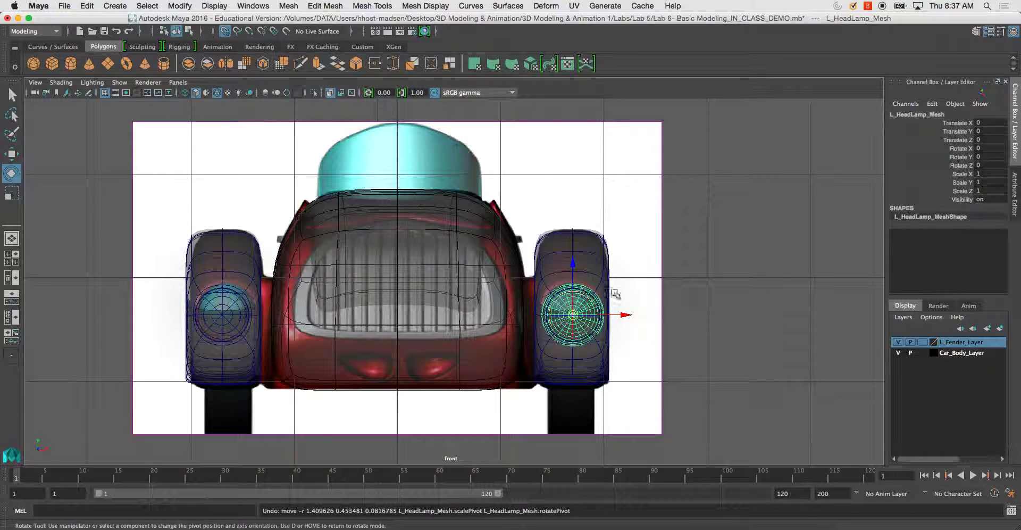
{"action": "left_click_drag", "start_coordinate": [622, 315], "coordinate": [386, 315]}
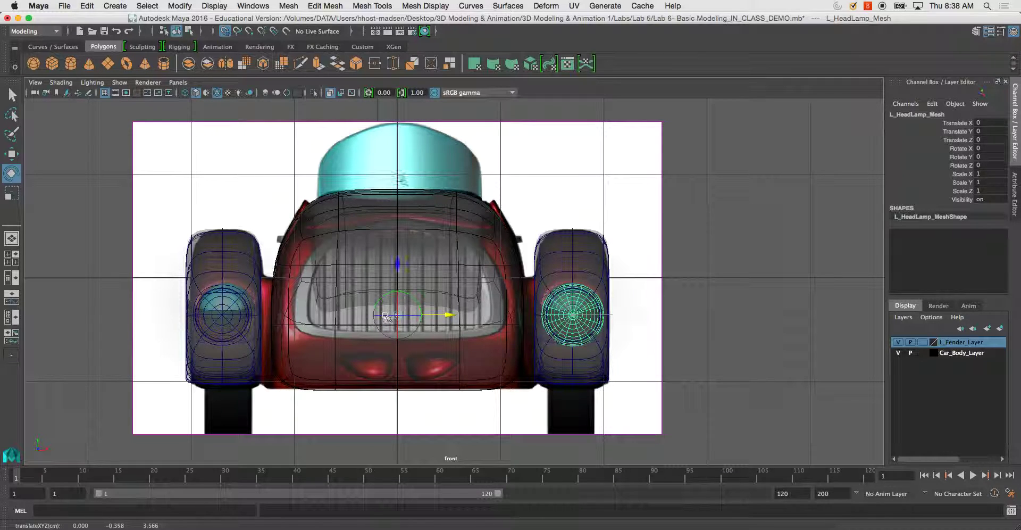
{"action": "key", "text": "d"}
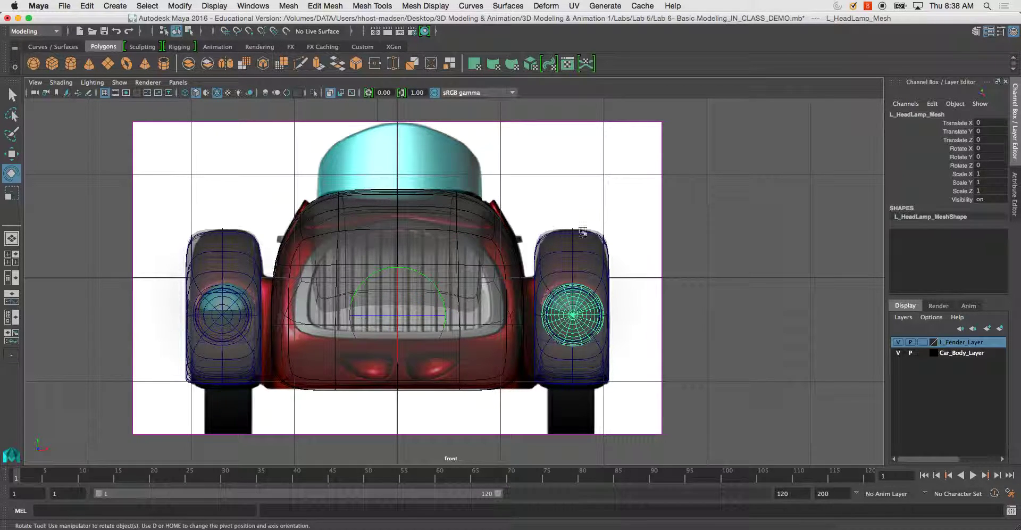
Duplicate the headlamp and set the copy's Scale X to -1 to mirror it
{"action": "key", "text": "super+d"}
{"action": "left_click", "coordinate": [985, 173]}
{"action": "type", "text": "-"}
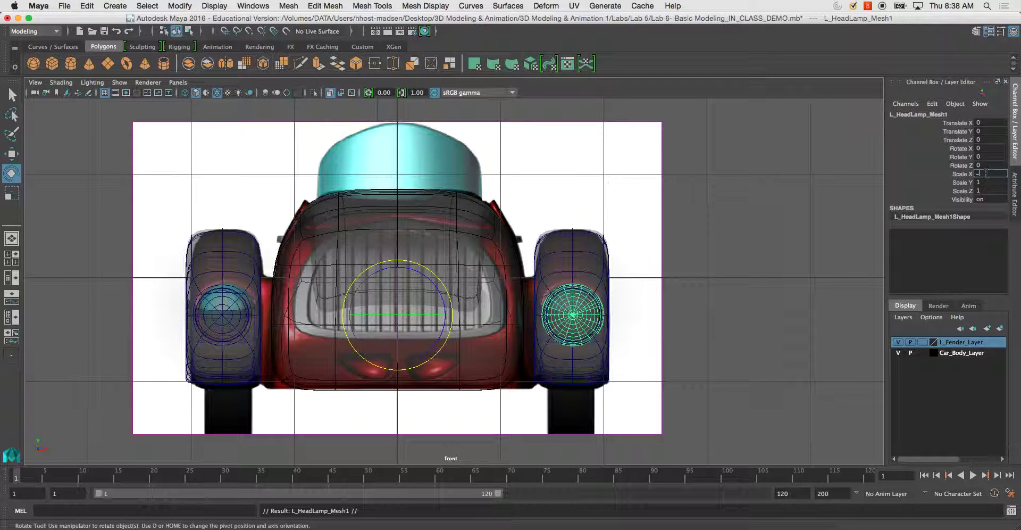
{"action": "type", "text": "1"}
{"action": "key", "text": "Return"}
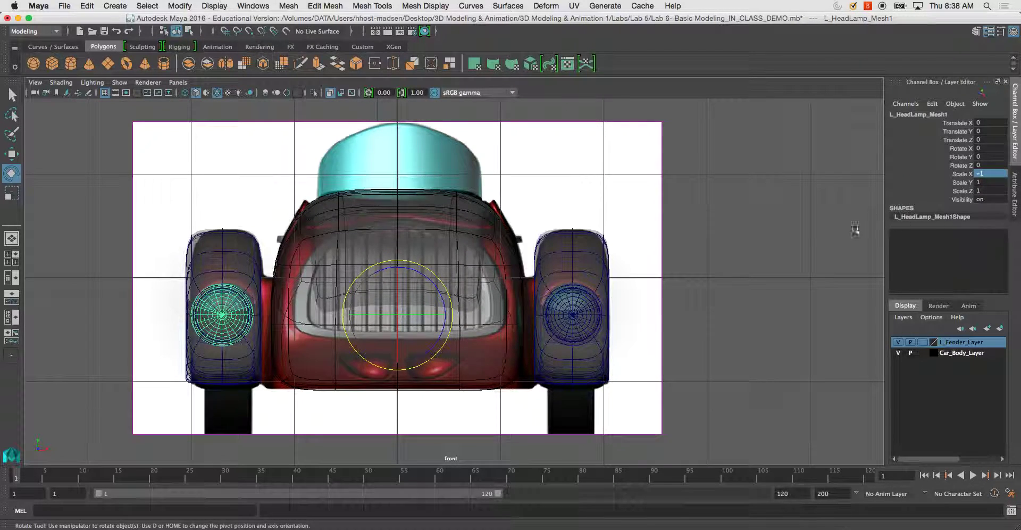
{"action": "key", "text": "space"}
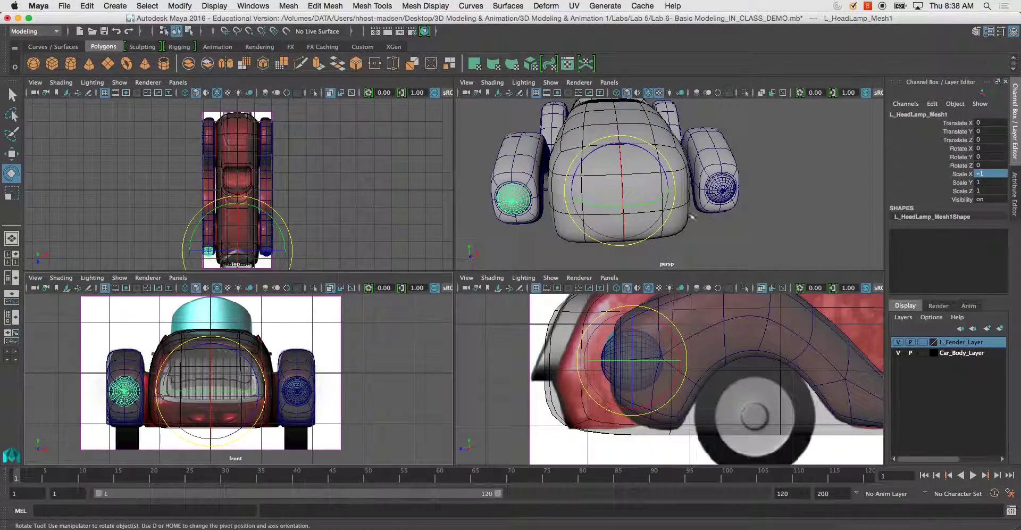
{"action": "key", "text": "space"}
{"action": "left_click", "coordinate": [663, 202]}
{"action": "left_click_drag", "start_coordinate": [663, 197], "coordinate": [584, 234], "text": "alt"}
Select the mirrored fender and check L_Fender_Layer by toggling its visibility
{"action": "left_click", "coordinate": [584, 234]}
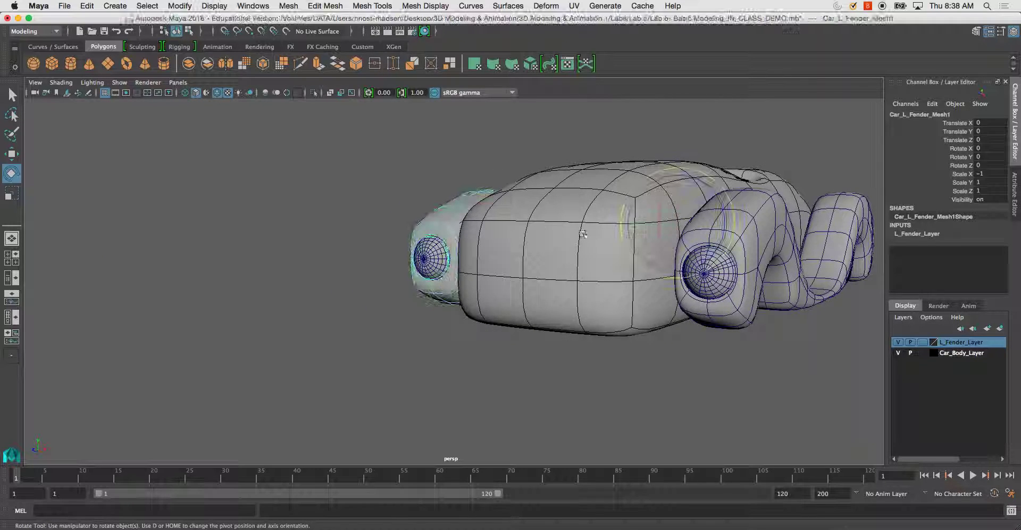
{"action": "left_click", "coordinate": [898, 342]}
{"action": "left_click", "coordinate": [898, 342]}
{"action": "left_click", "coordinate": [899, 342]}
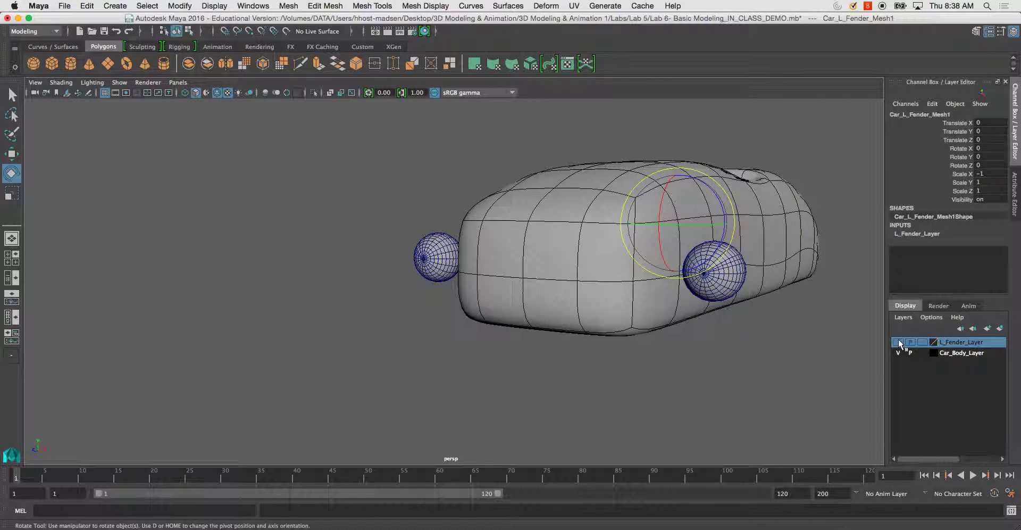
{"action": "left_click", "coordinate": [899, 342]}
{"action": "left_click", "coordinate": [899, 342]}
{"action": "left_click", "coordinate": [899, 342]}
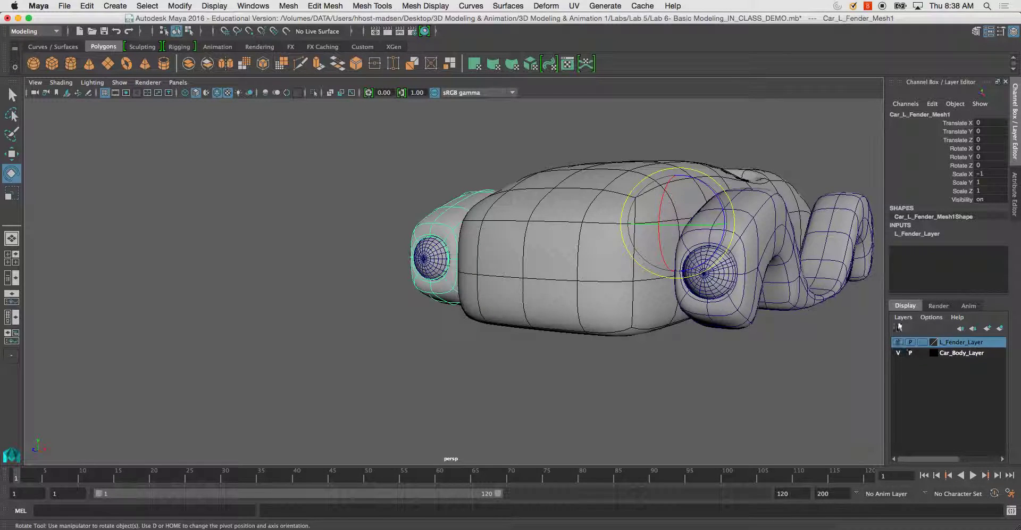
{"action": "double_click", "coordinate": [957, 346]}
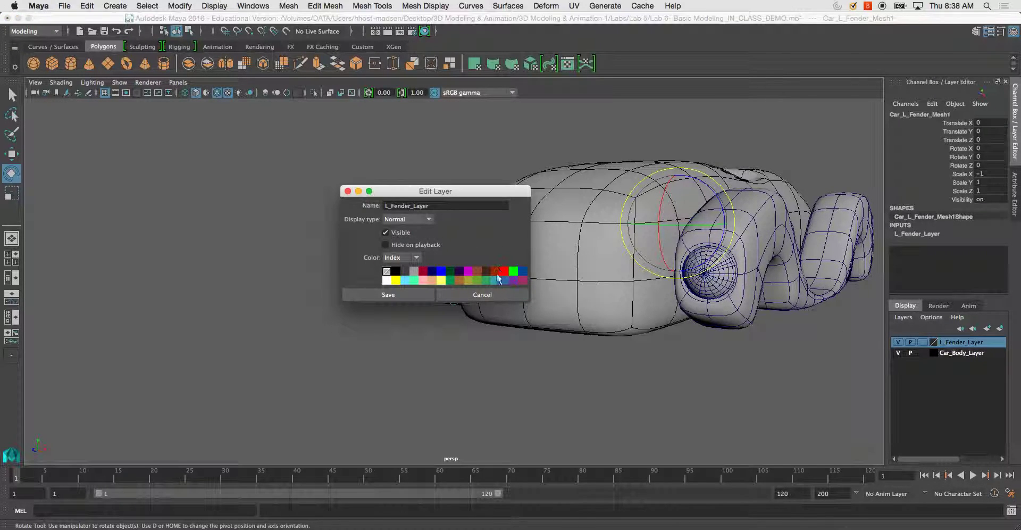
{"action": "left_click", "coordinate": [497, 293]}
{"action": "left_click_drag", "start_coordinate": [497, 285], "coordinate": [570, 284], "text": "alt"}
{"action": "middle_click_drag", "start_coordinate": [457, 274], "coordinate": [568, 287], "text": "alt"}
{"action": "left_click_drag", "start_coordinate": [578, 267], "coordinate": [488, 283], "text": "alt"}
Remove the mirrored fender from L_Fender_Layer, verify it, and reselect the fender
{"action": "left_click", "coordinate": [904, 317]}
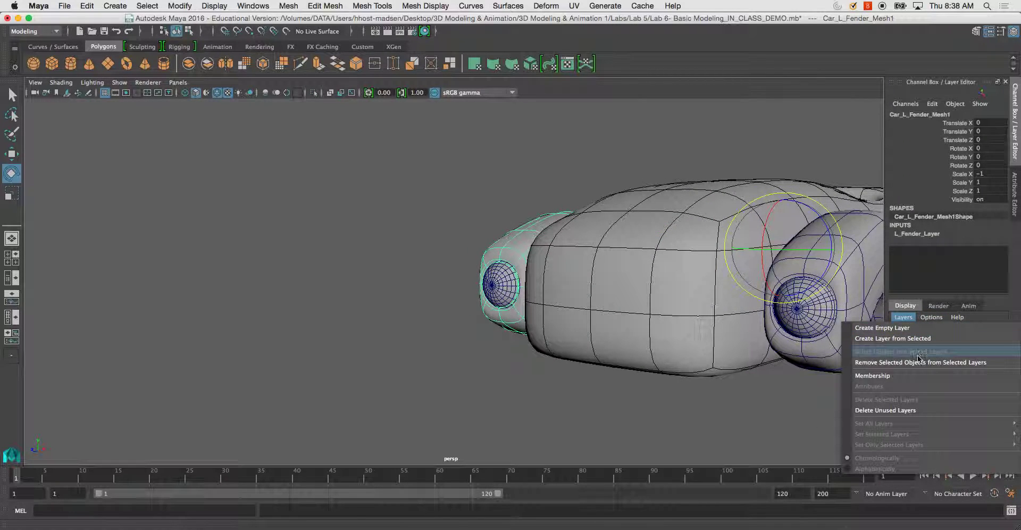
{"action": "left_click", "coordinate": [916, 362]}
{"action": "left_click_drag", "start_coordinate": [878, 356], "coordinate": [761, 370], "text": "alt"}
{"action": "left_click", "coordinate": [898, 342]}
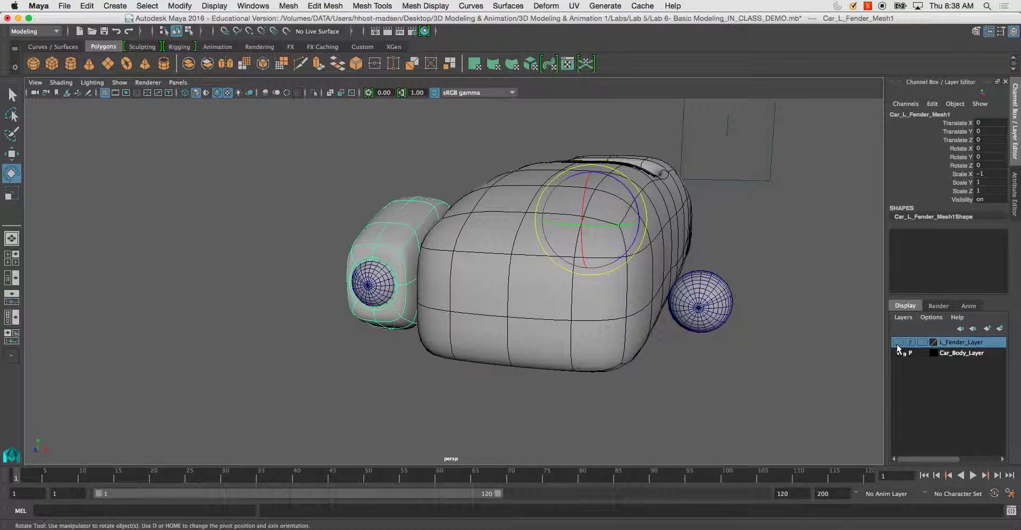
{"action": "left_click", "coordinate": [898, 342]}
{"action": "left_click", "coordinate": [600, 393]}
{"action": "left_click", "coordinate": [380, 254]}
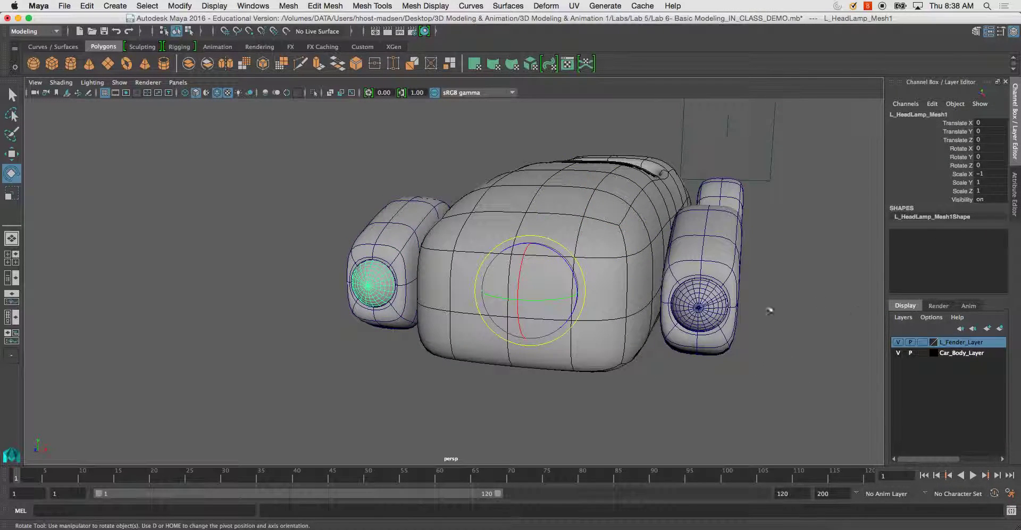
{"action": "left_click", "coordinate": [396, 225]}
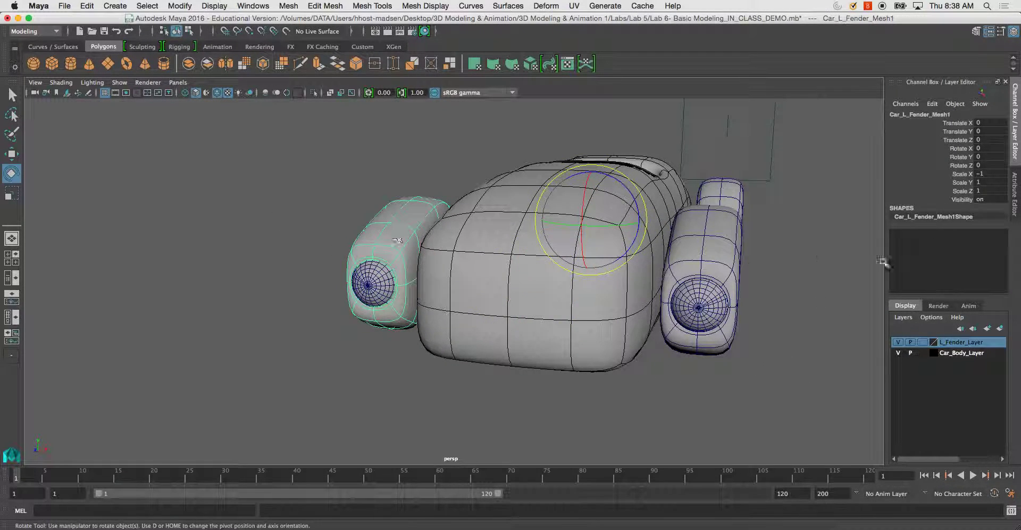
{"action": "left_click", "coordinate": [904, 317]}
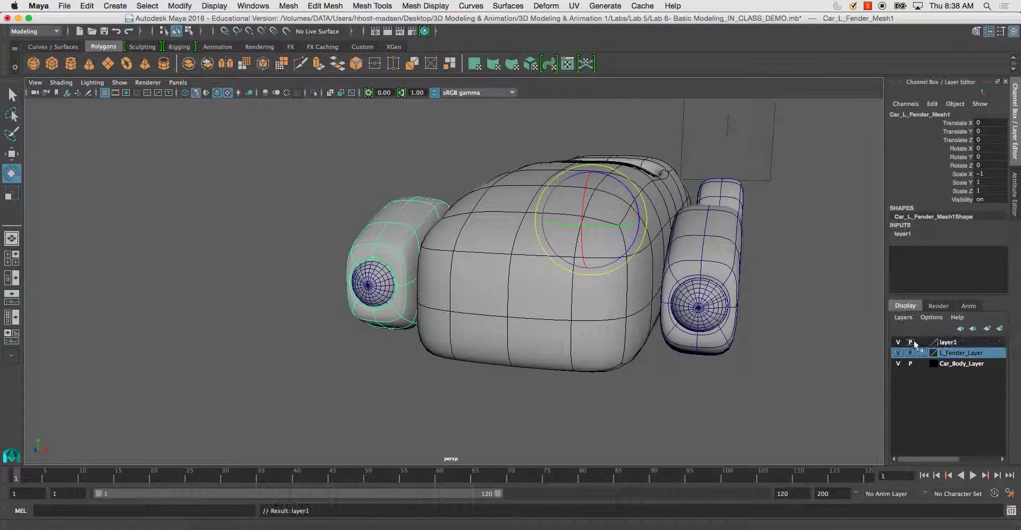
Rename layer1 to R_Fender_Layer, then select the L_HeadLamp_Mesh headlamp
{"action": "double_click", "coordinate": [915, 343]}
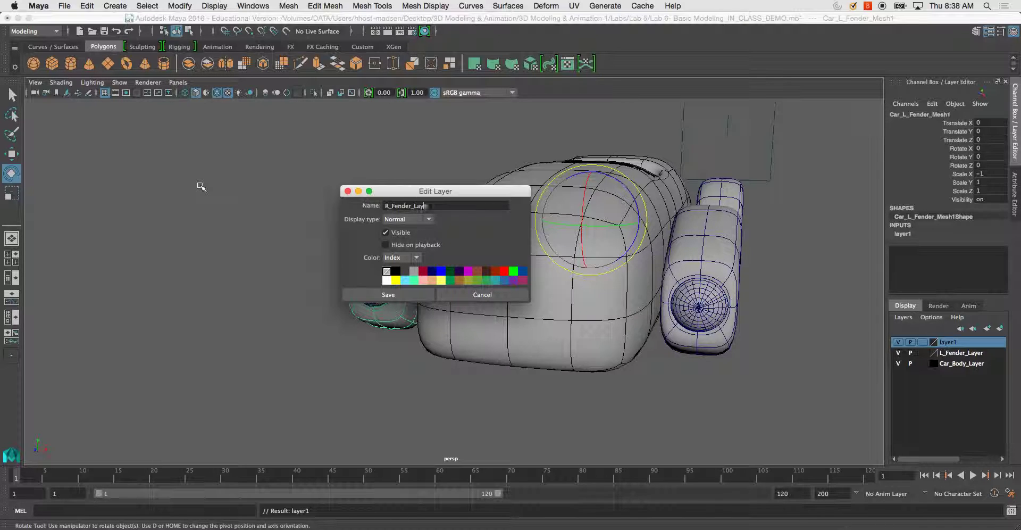
{"action": "left_click", "coordinate": [363, 291]}
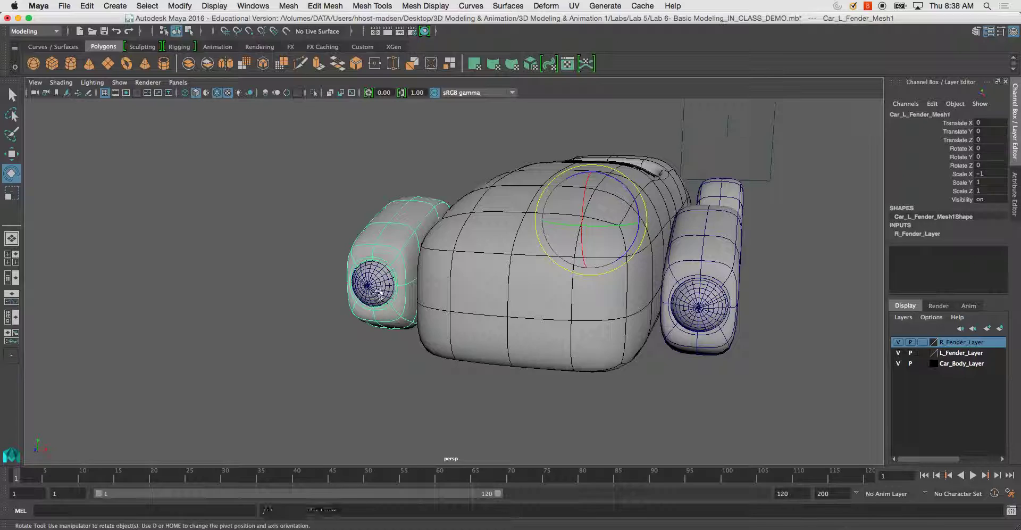
{"action": "left_click", "coordinate": [373, 285]}
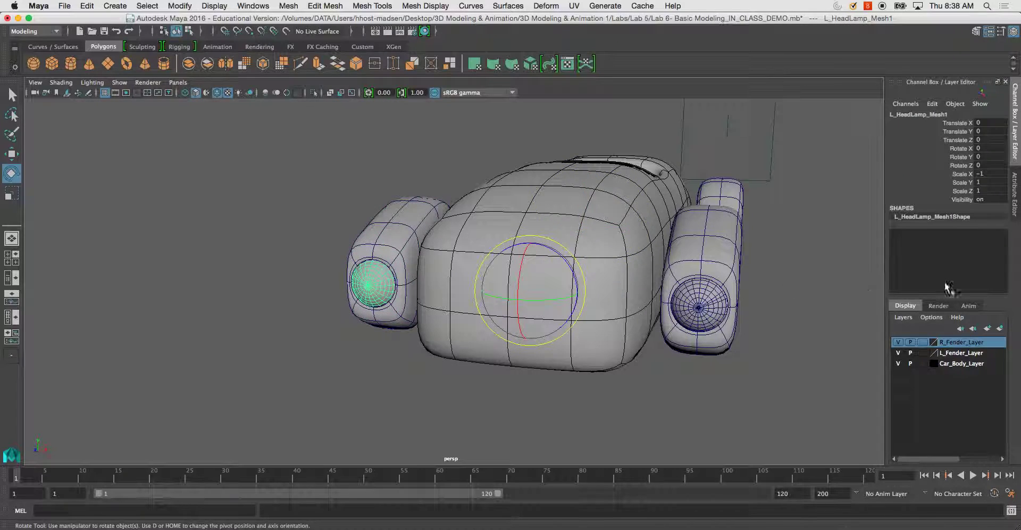
{"action": "left_click", "coordinate": [710, 310]}
{"action": "left_click", "coordinate": [710, 310]}
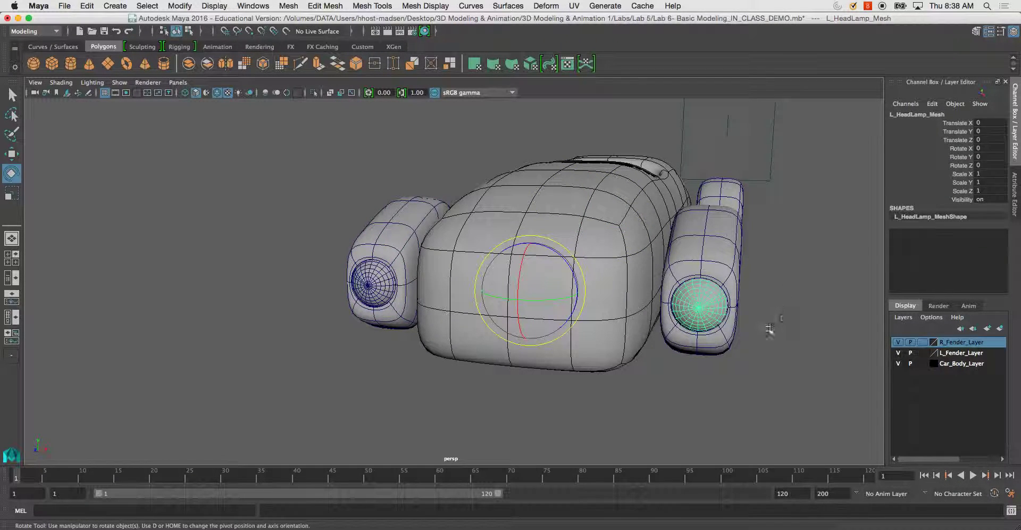
{"action": "left_click", "coordinate": [777, 327]}
{"action": "left_click", "coordinate": [713, 312]}
Create a layer from the original headlamp and name it L_Headlight_Layer
{"action": "left_click", "coordinate": [903, 317]}
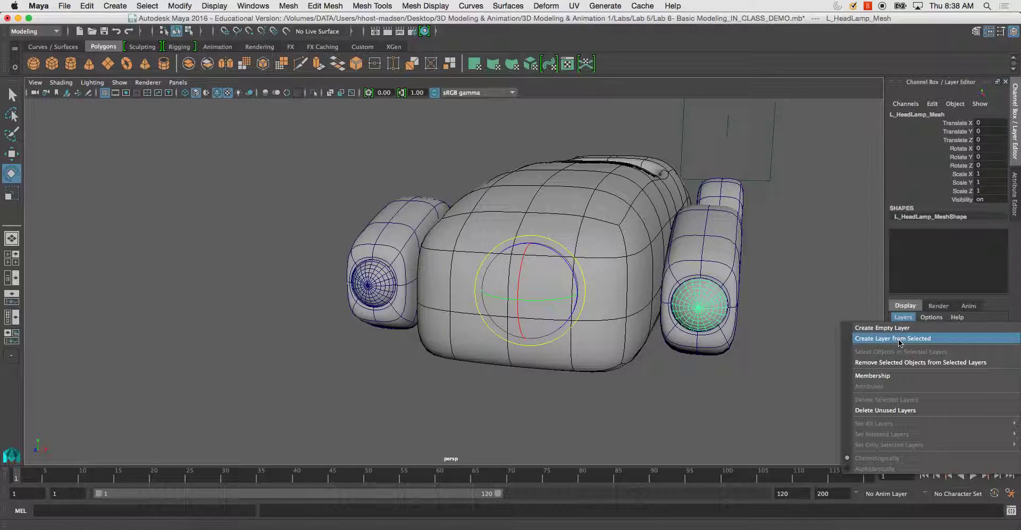
{"action": "left_click", "coordinate": [902, 338]}
{"action": "left_click", "coordinate": [952, 342]}
{"action": "double_click", "coordinate": [953, 342]}
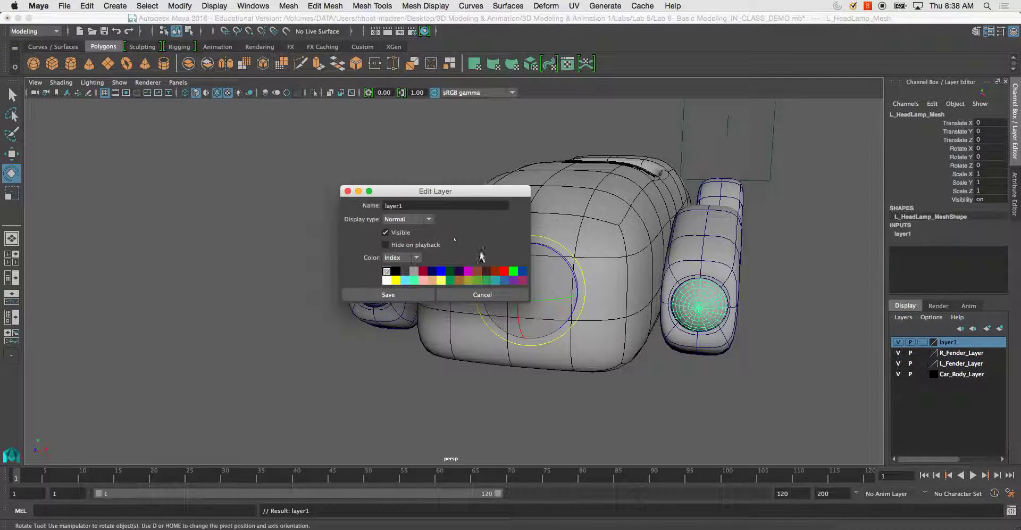
{"action": "double_click", "coordinate": [425, 205]}
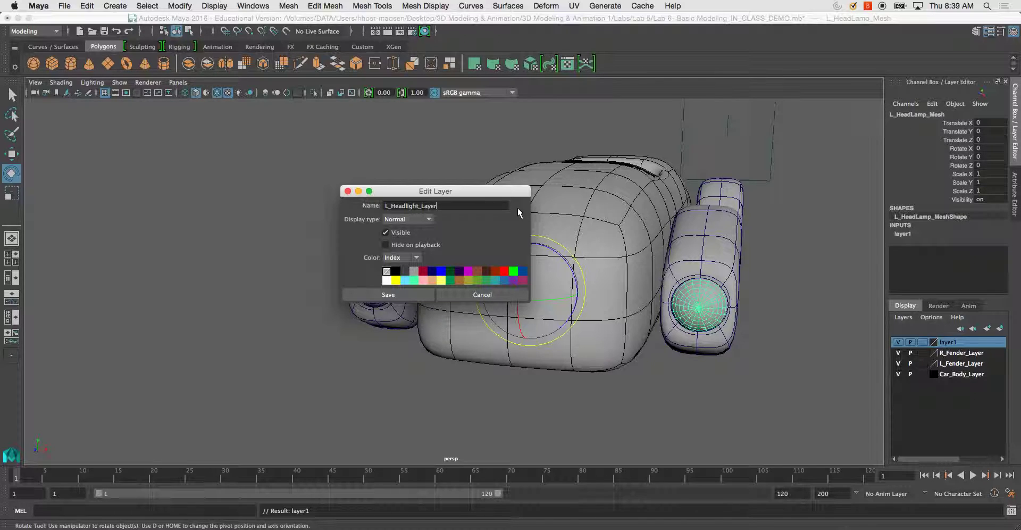
{"action": "left_click", "coordinate": [366, 295]}
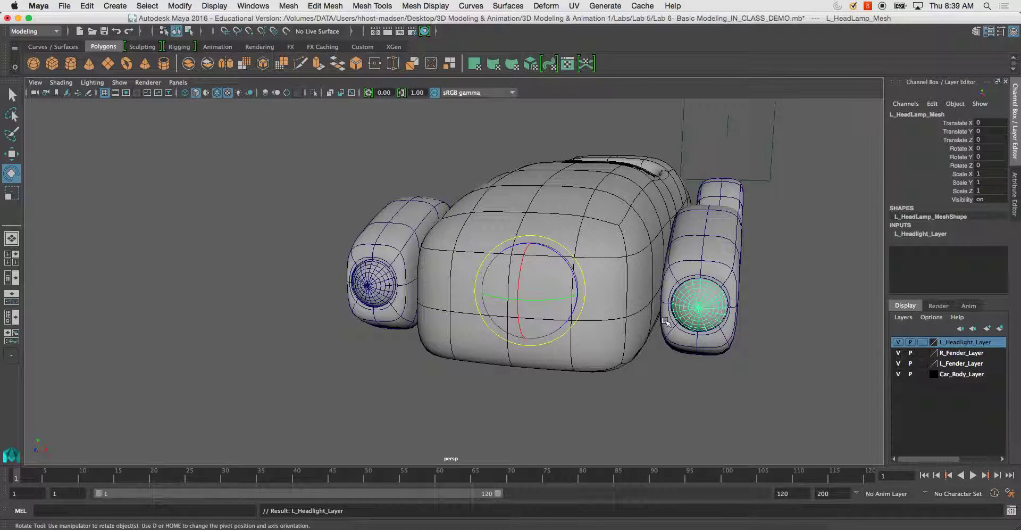
Create a layer from the mirrored headlamp and name it R_Headlight_Layer
{"action": "key", "text": "super+shift+d"}
{"action": "left_click", "coordinate": [903, 317]}
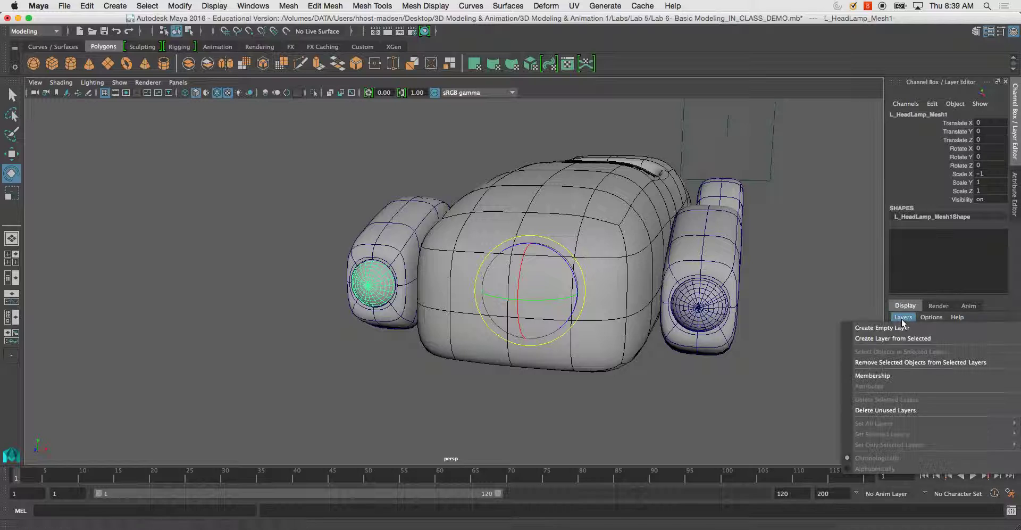
{"action": "left_click", "coordinate": [909, 339]}
{"action": "double_click", "coordinate": [961, 342]}
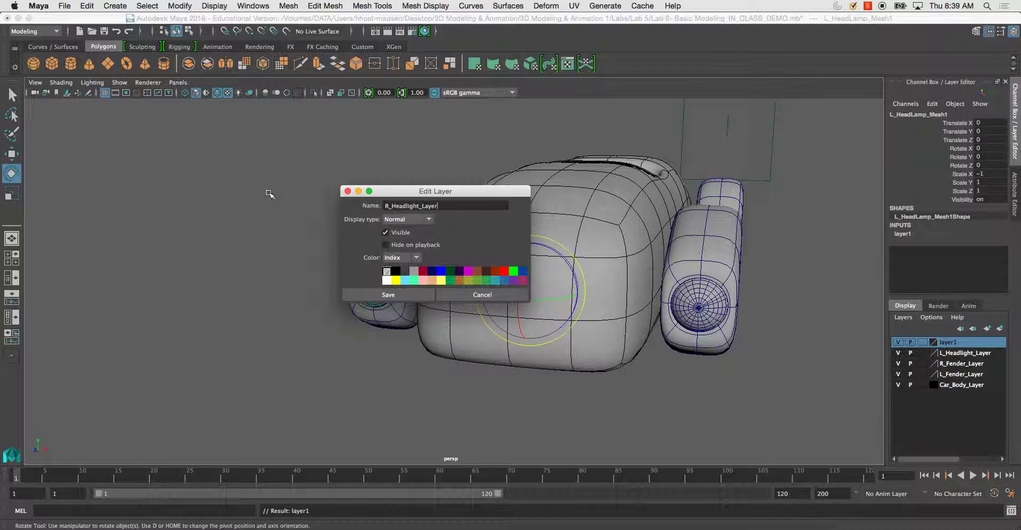
{"action": "left_click", "coordinate": [388, 294]}
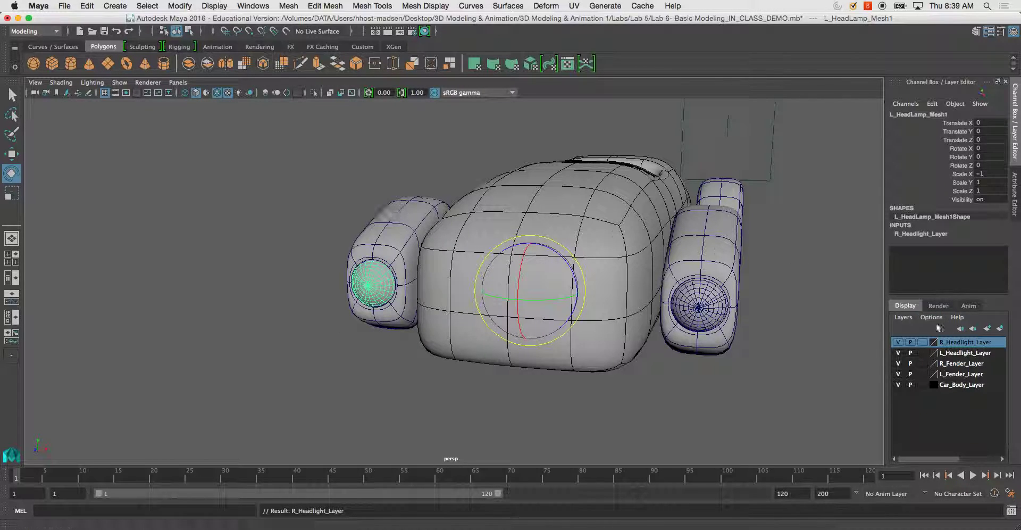
{"action": "left_click", "coordinate": [340, 183]}
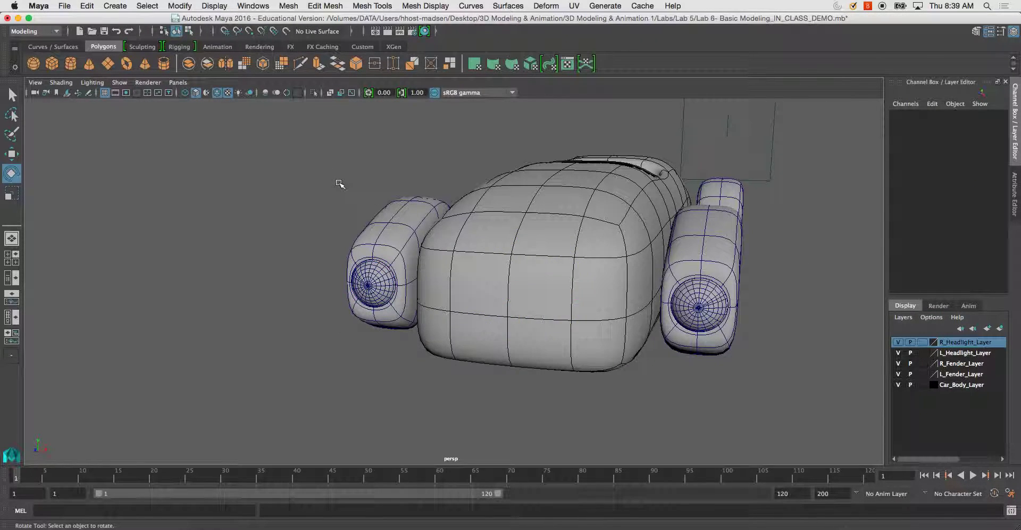
Rename the mirrored fender Car_L_Fender_Mesh1, replacing the L with R
{"action": "left_click", "coordinate": [362, 266]}
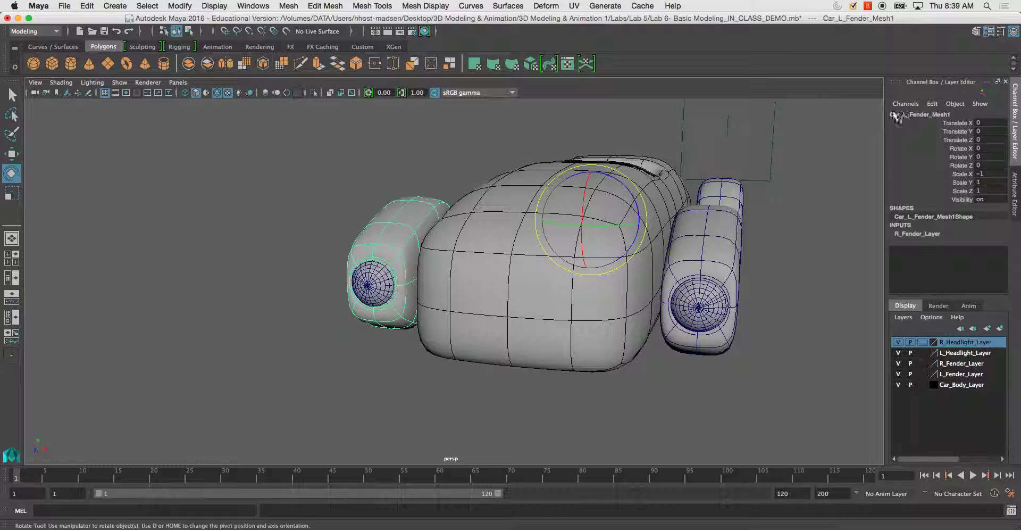
{"action": "double_click", "coordinate": [926, 114]}
{"action": "left_click", "coordinate": [977, 113]}
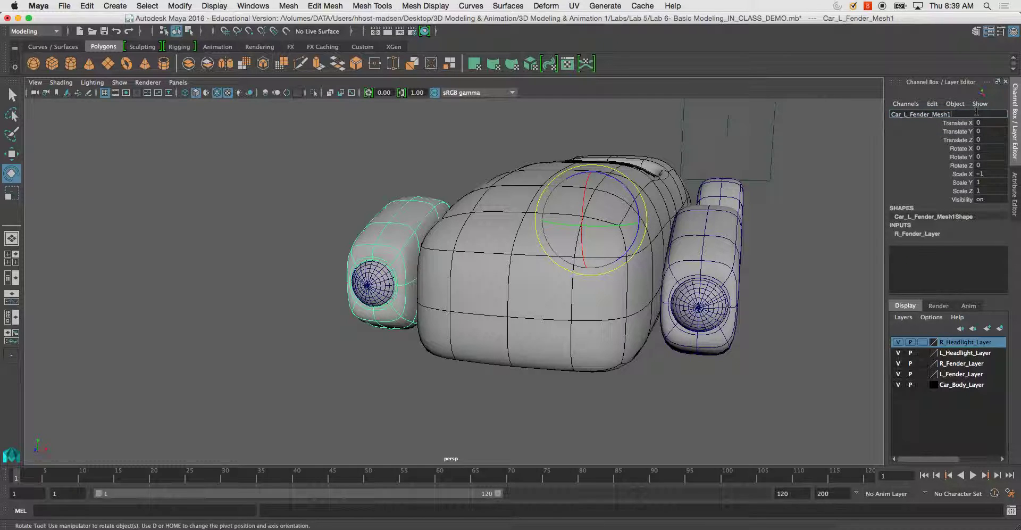
{"action": "left_click", "coordinate": [906, 117]}
{"action": "key", "text": "BackSpace"}
{"action": "type", "text": "R"}
{"action": "left_click_drag", "start_coordinate": [841, 235], "coordinate": [846, 232], "text": "alt"}
{"action": "left_click", "coordinate": [832, 231]}
Rename the mirrored headlamp L_HeadLamp_Mesh1 to R_HeadLamp_Mesh
{"action": "mouse_move", "coordinate": [381, 295]}
{"action": "left_mouse_down", "text": "alt"}
{"action": "mouse_move", "coordinate": [417, 292]}
{"action": "mouse_move", "coordinate": [379, 291]}
{"action": "left_mouse_up", "text": "alt"}
{"action": "left_click", "coordinate": [378, 291]}
{"action": "left_click", "coordinate": [924, 115]}
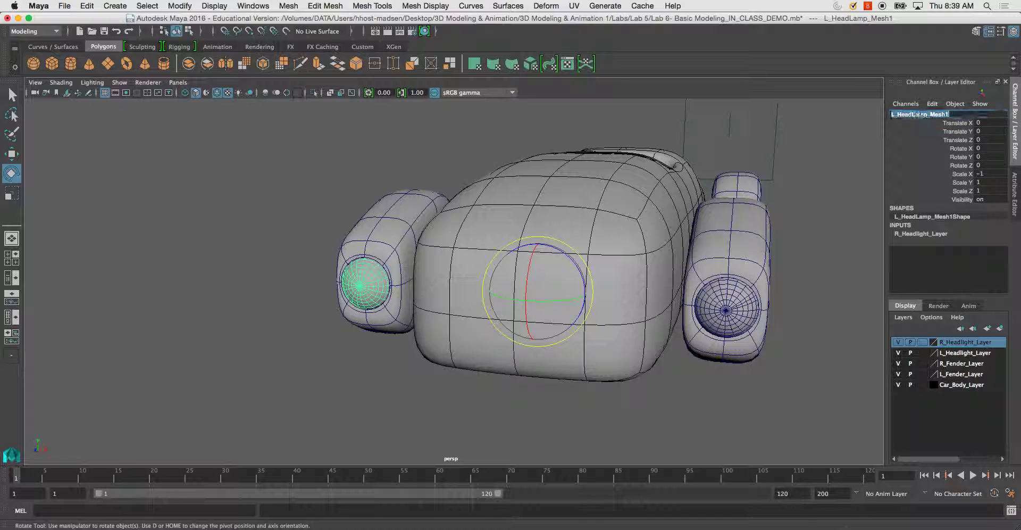
{"action": "left_click", "coordinate": [894, 115]}
{"action": "key", "text": "BackSpace"}
{"action": "type", "text": "R_"}
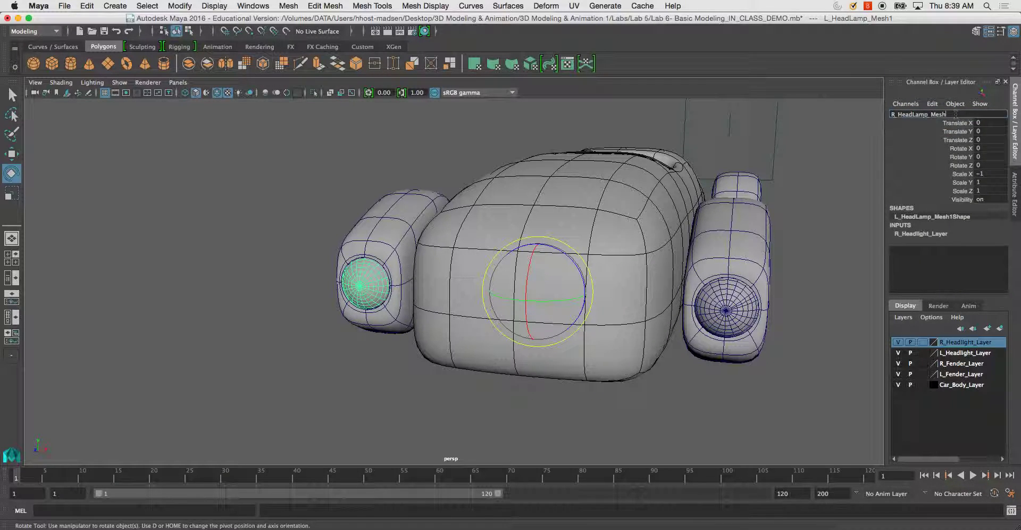
{"action": "key", "text": "Return"}
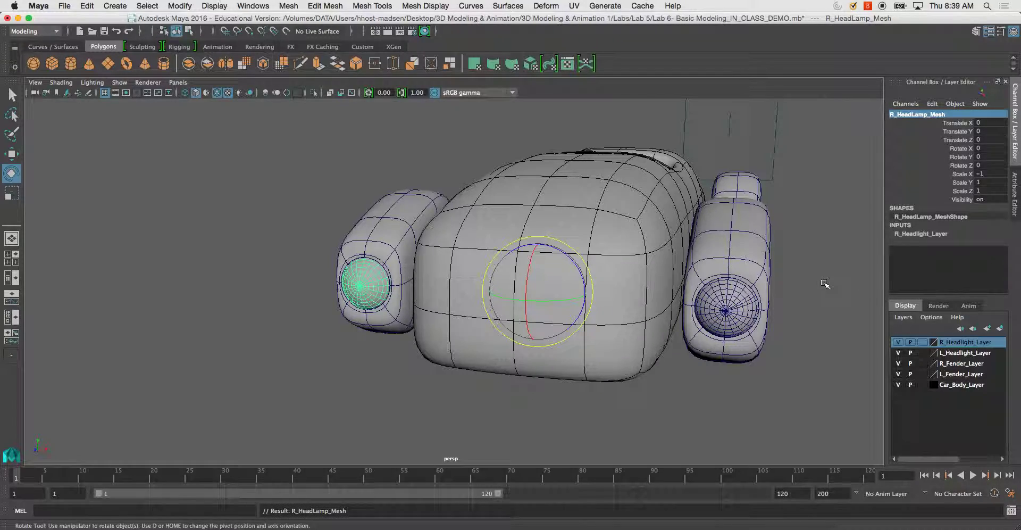
{"action": "left_click", "coordinate": [836, 197]}
{"action": "left_click_drag", "start_coordinate": [836, 197], "coordinate": [537, 206], "text": "alt"}
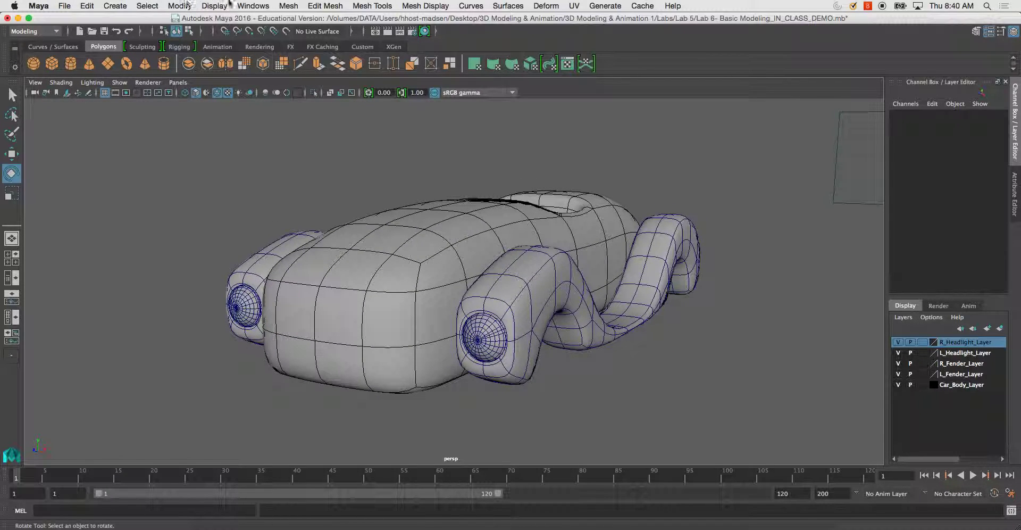
In the Outliner, select the stray pCube3, move it to inspect it, and delete it
{"action": "left_click", "coordinate": [253, 6]}
{"action": "left_click", "coordinate": [273, 103]}
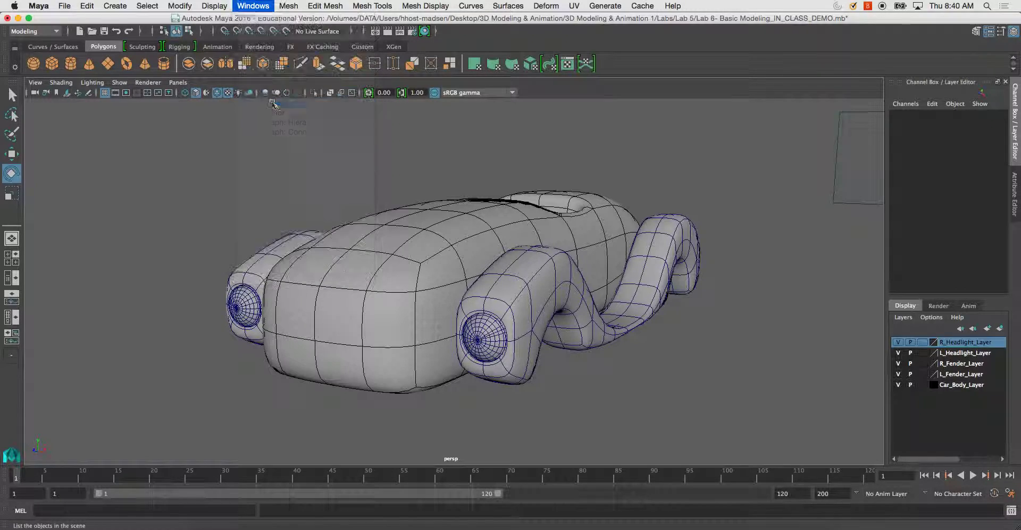
{"action": "left_click", "coordinate": [47, 164]}
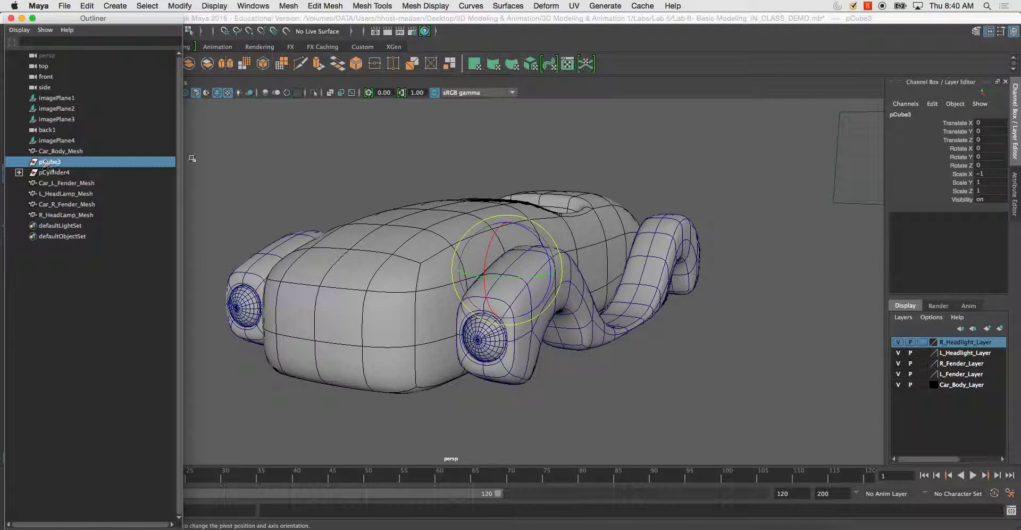
{"action": "left_click_drag", "start_coordinate": [400, 136], "coordinate": [417, 135], "text": "alt"}
{"action": "key", "text": "w"}
{"action": "left_click_drag", "start_coordinate": [518, 269], "coordinate": [435, 176]}
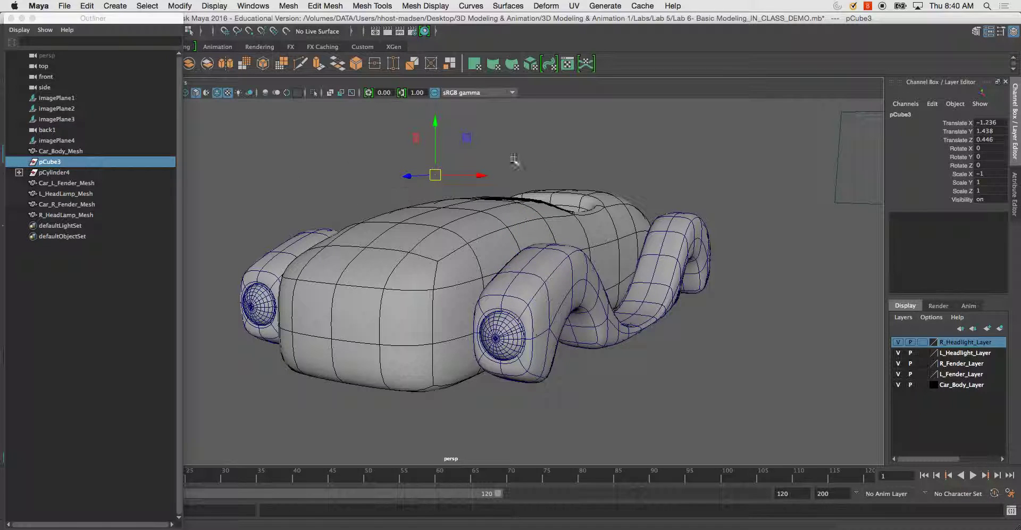
{"action": "middle_click_drag", "start_coordinate": [317, 173], "coordinate": [359, 199], "text": "alt"}
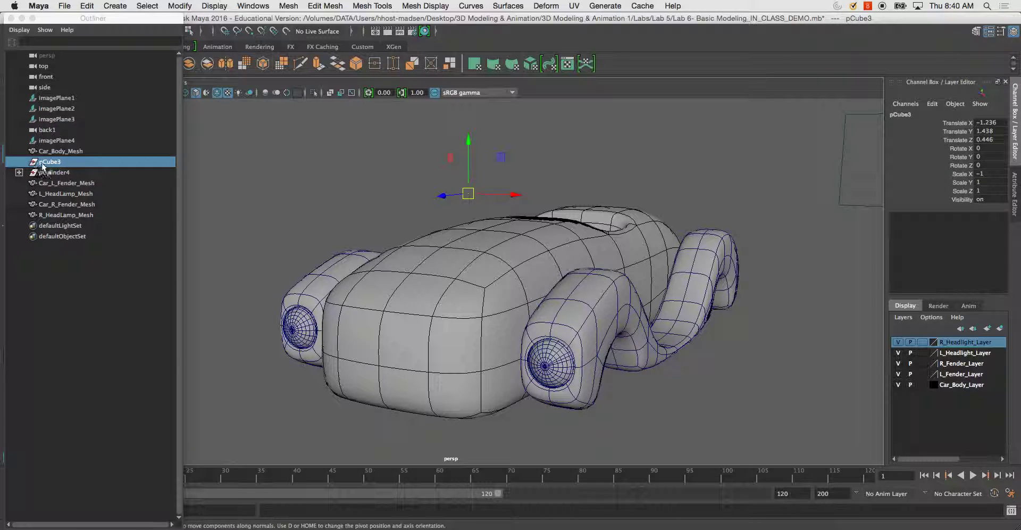
{"action": "scroll", "coordinate": [414, 203], "scroll_direction": "down", "scroll_amount": 5}
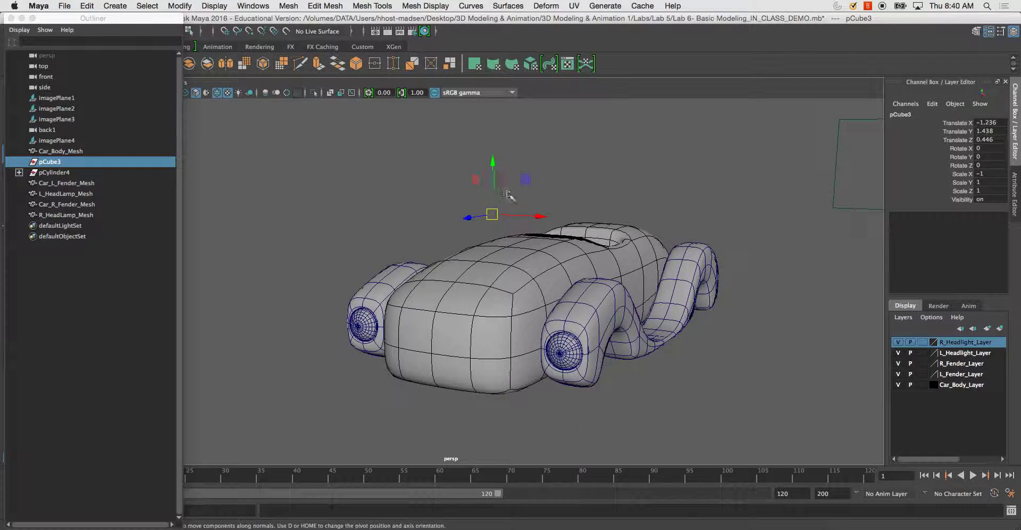
{"action": "left_click_drag", "start_coordinate": [508, 194], "coordinate": [442, 180], "text": "alt"}
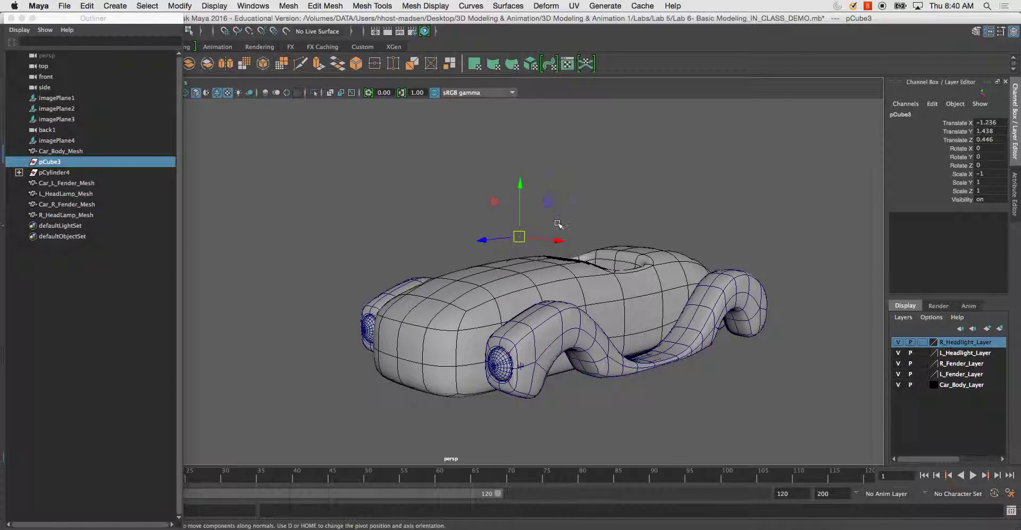
{"action": "left_click_drag", "start_coordinate": [520, 237], "coordinate": [494, 185]}
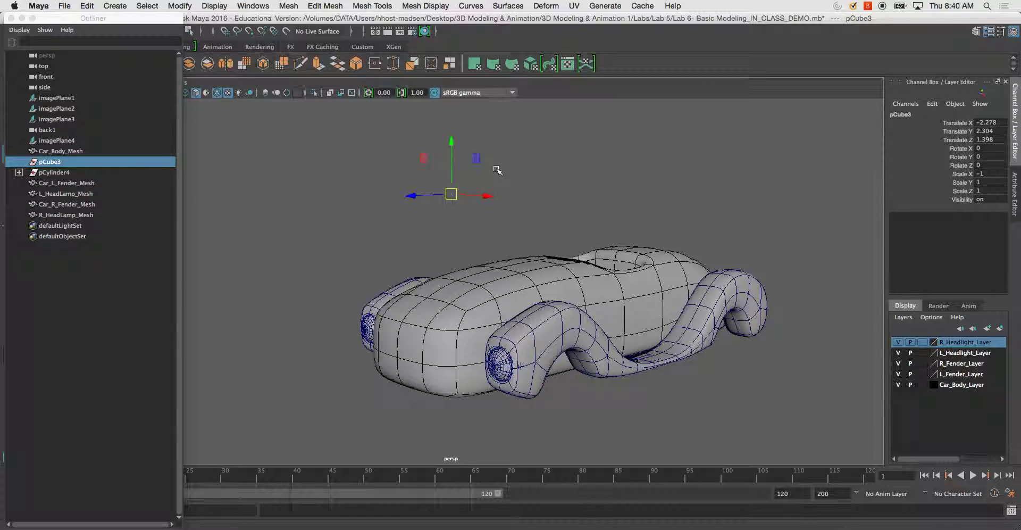
{"action": "middle_click_drag", "start_coordinate": [503, 287], "coordinate": [468, 290], "text": "alt"}
{"action": "key", "text": "Delete"}
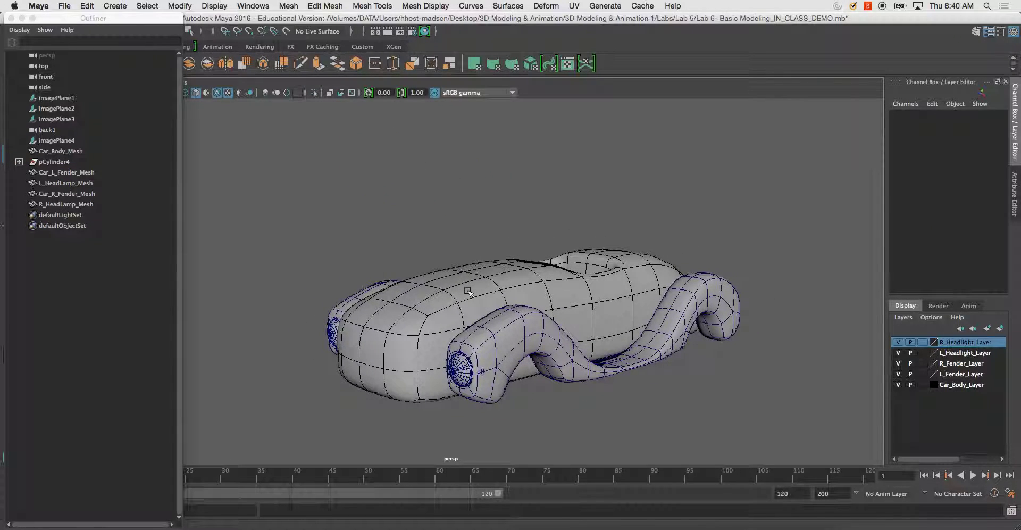
Expand pCylinder4 and delete its empty transform6 child node
{"action": "left_click", "coordinate": [19, 162]}
{"action": "left_click", "coordinate": [61, 163]}
{"action": "middle_click_drag", "start_coordinate": [191, 265], "coordinate": [400, 208], "text": "alt"}
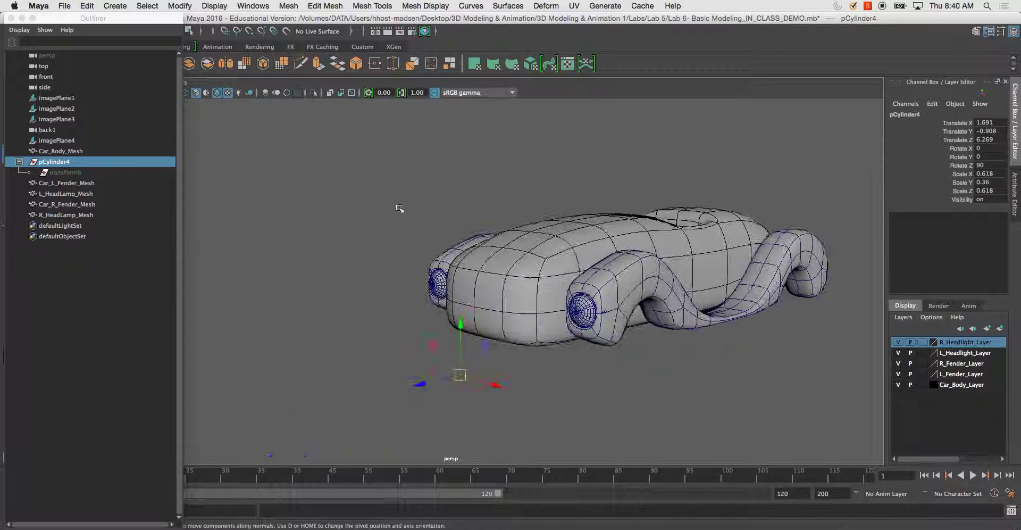
{"action": "left_click", "coordinate": [65, 172]}
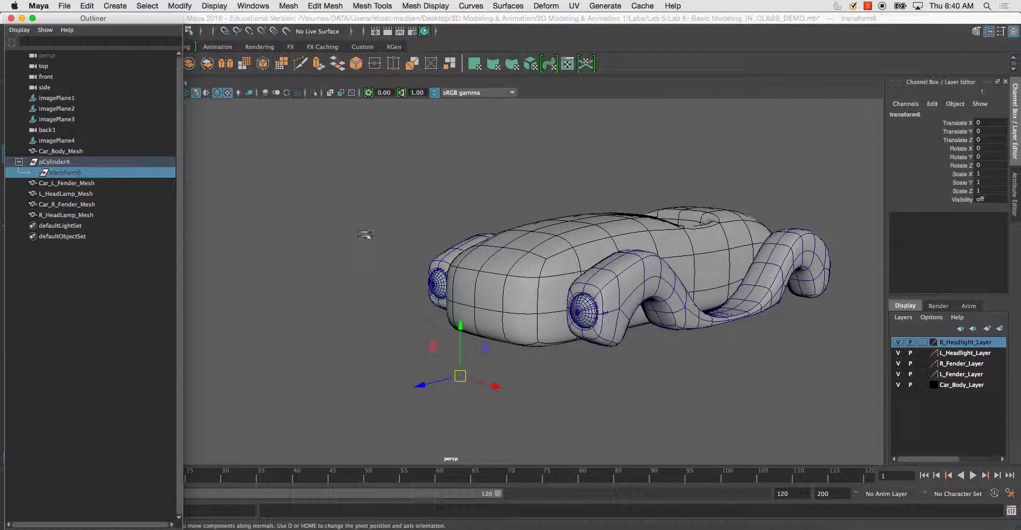
{"action": "left_click_drag", "start_coordinate": [413, 276], "coordinate": [513, 324], "text": "alt"}
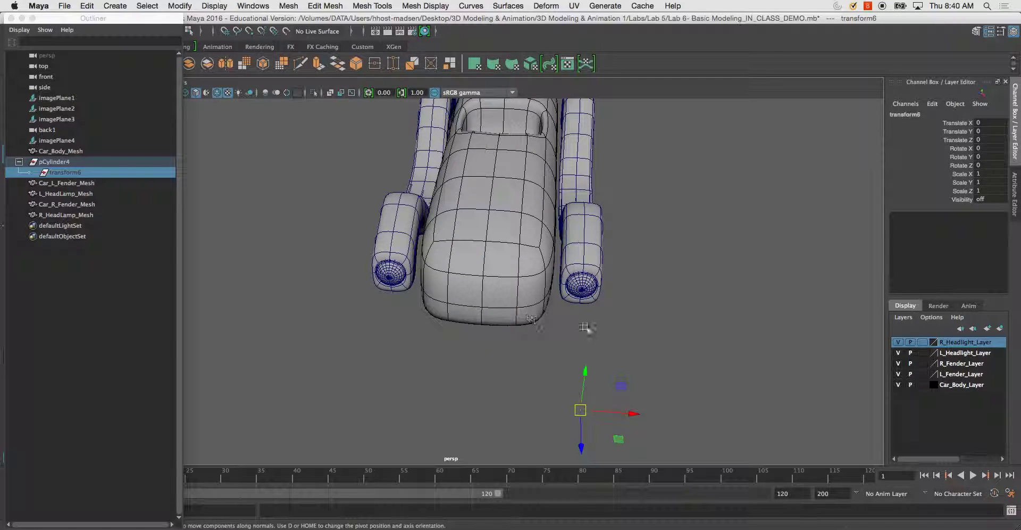
{"action": "middle_click_drag", "start_coordinate": [585, 328], "coordinate": [568, 290], "text": "alt"}
{"action": "left_click_drag", "start_coordinate": [562, 370], "coordinate": [422, 237]}
{"action": "left_click_drag", "start_coordinate": [559, 319], "coordinate": [507, 291], "text": "alt"}
{"action": "key", "text": "Delete"}
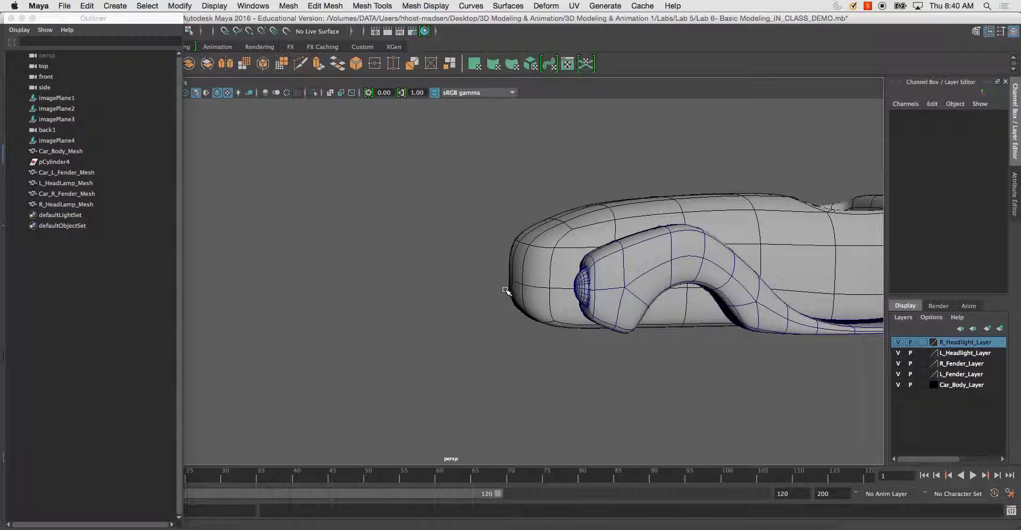
Rename imagePlane1 to Front_imagePlane in the Channel Box
{"action": "left_click", "coordinate": [98, 98]}
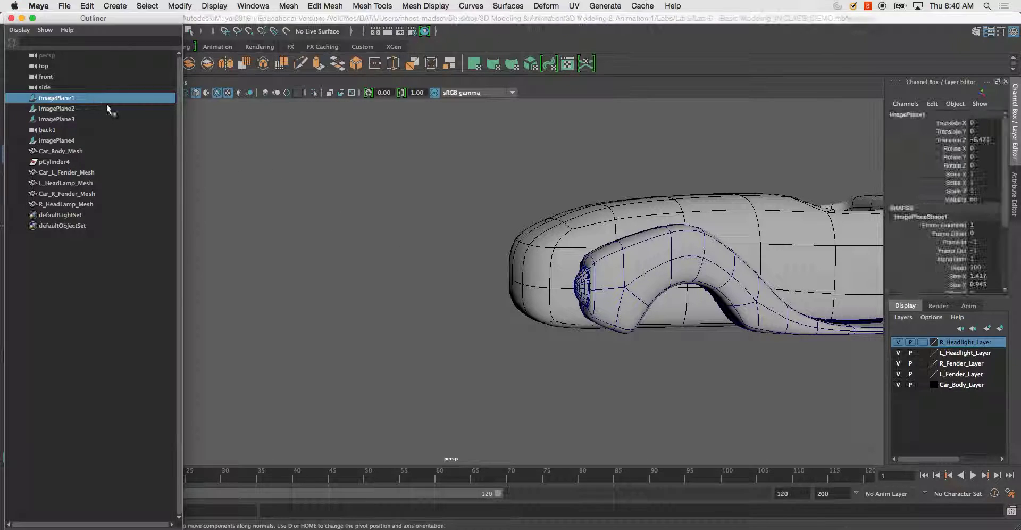
{"action": "key", "text": "space"}
{"action": "key", "text": "space"}
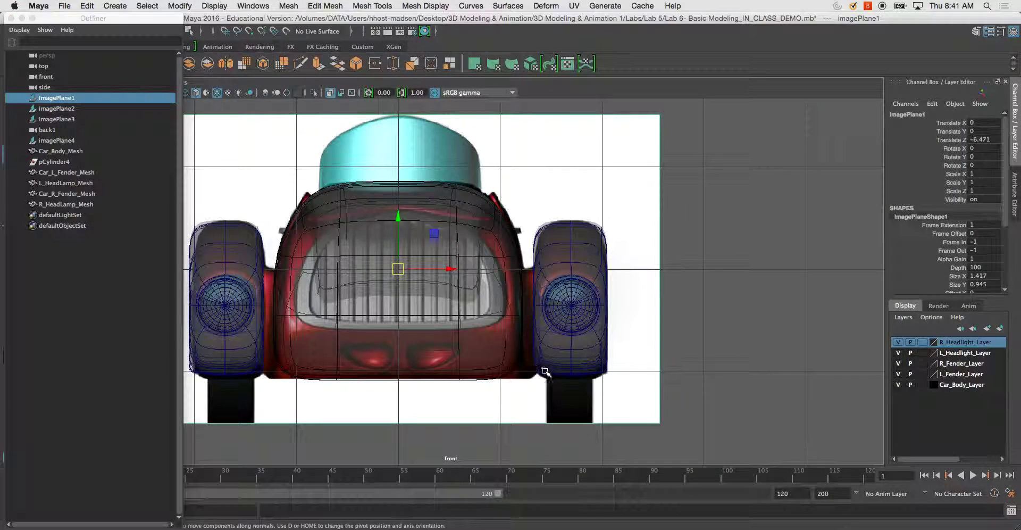
{"action": "scroll", "coordinate": [443, 364], "scroll_direction": "down", "scroll_amount": 5}
{"action": "right_click_drag", "start_coordinate": [460, 324], "coordinate": [470, 336], "text": "alt"}
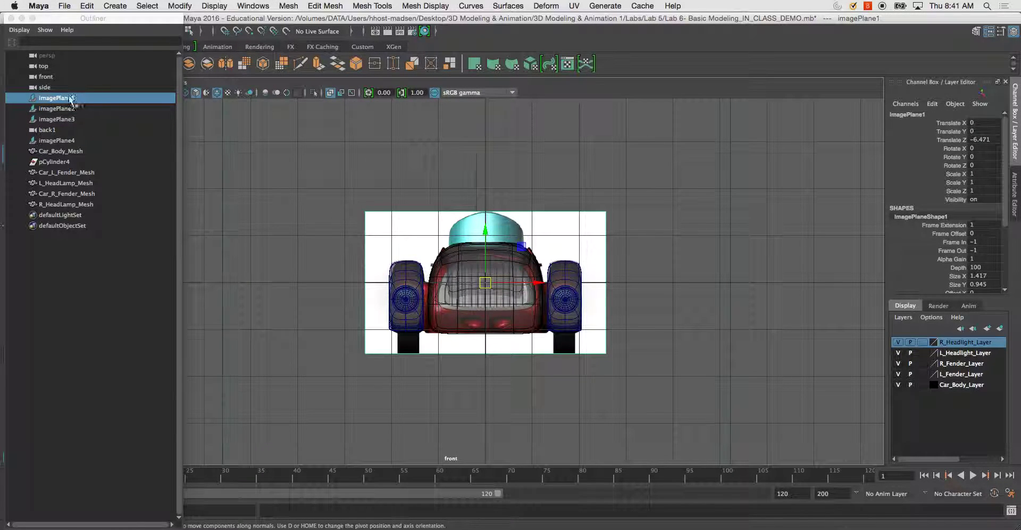
{"action": "left_click", "coordinate": [945, 114]}
{"action": "double_click", "coordinate": [944, 114]}
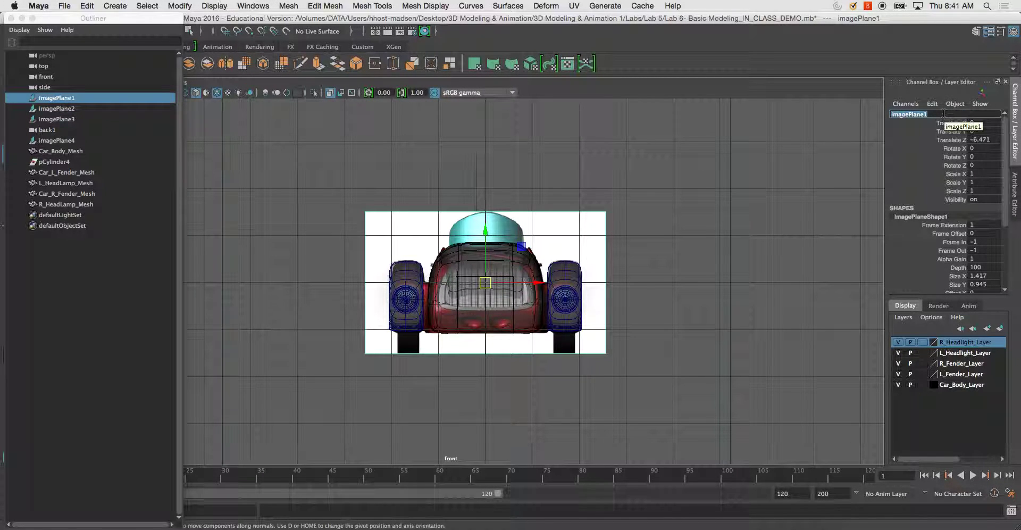
{"action": "key", "text": "Left"}
{"action": "type", "text": "Front"}
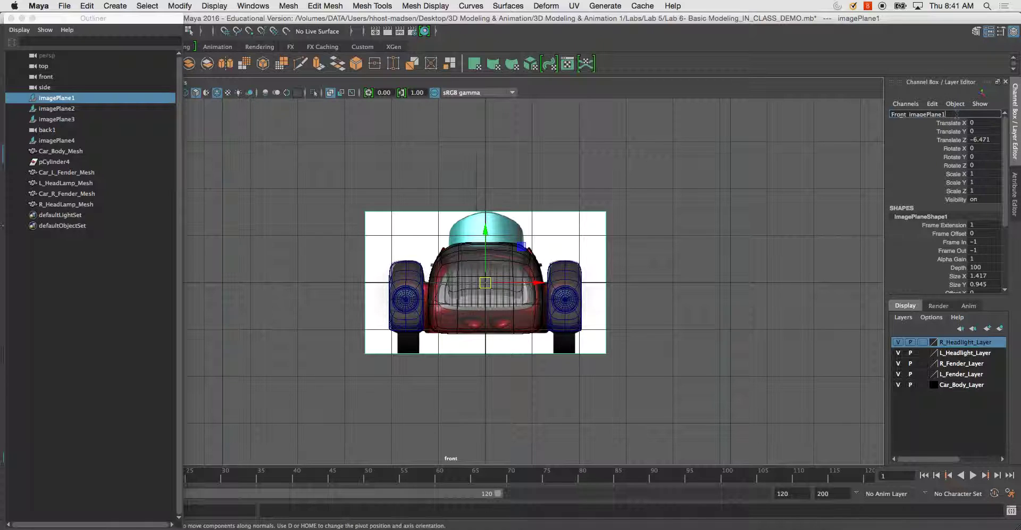
{"action": "key", "text": "Return"}
{"action": "left_click", "coordinate": [682, 207]}
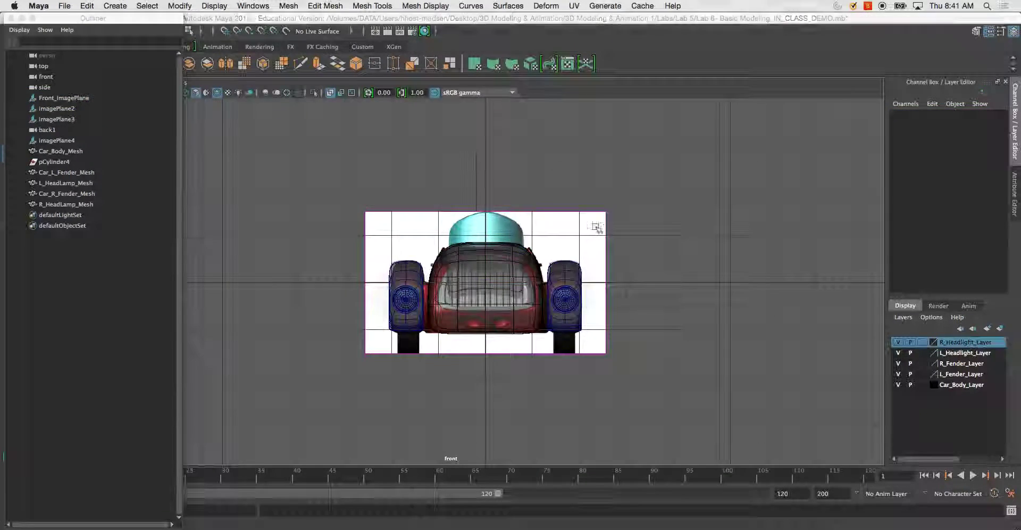
Rename imagePlane2 to Side_imagePlane
{"action": "key", "text": "space"}
{"action": "left_click", "coordinate": [64, 107]}
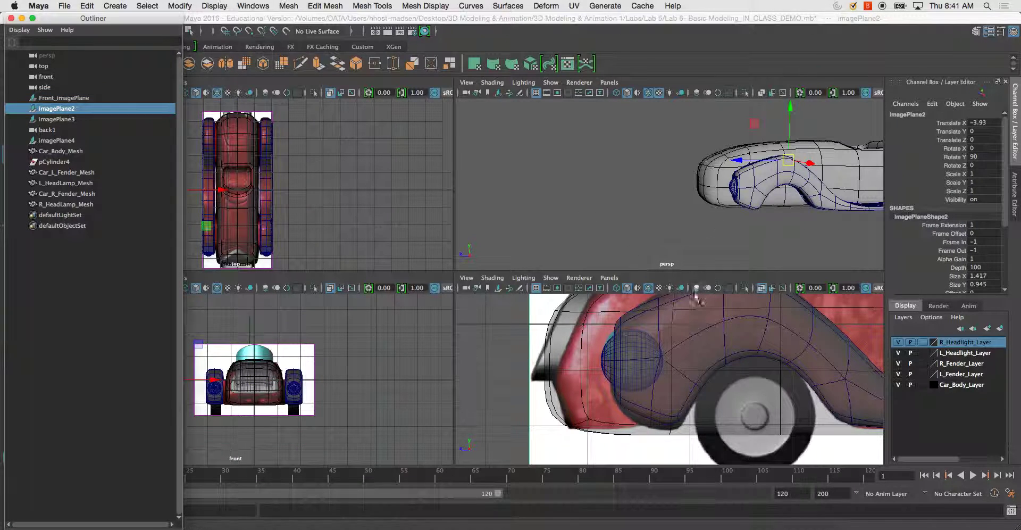
{"action": "key", "text": "space"}
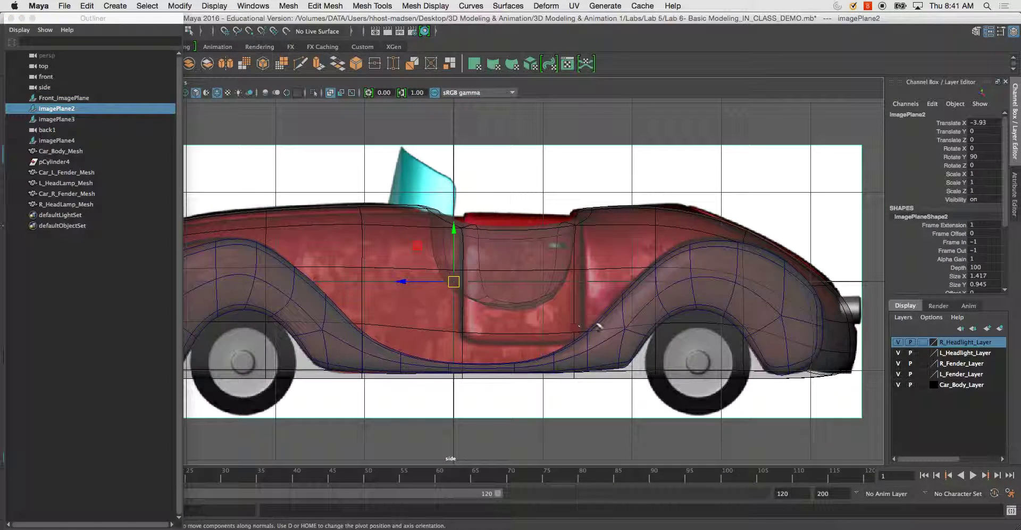
{"action": "left_click", "coordinate": [936, 113]}
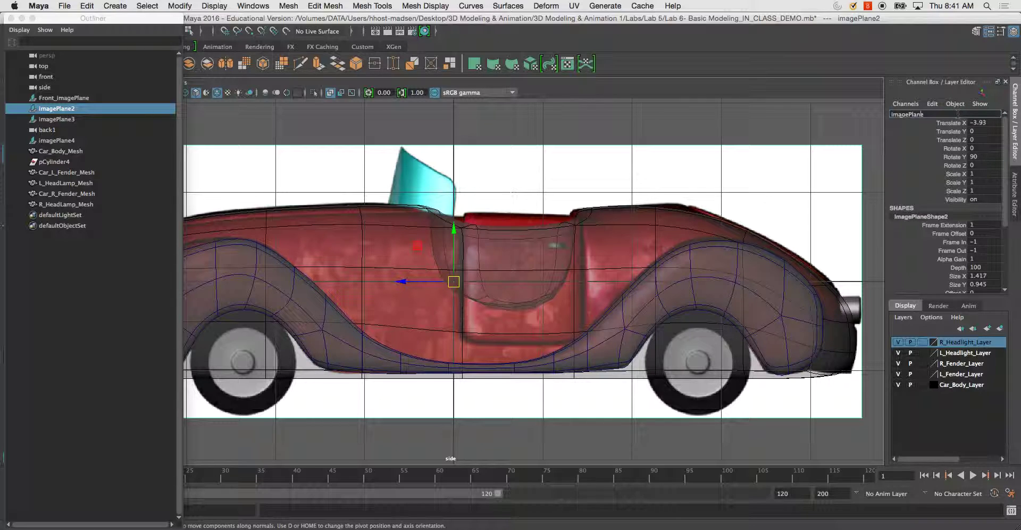
{"action": "type", "text": "Sid"}
{"action": "type", "text": "e_"}
{"action": "key", "text": "Return"}
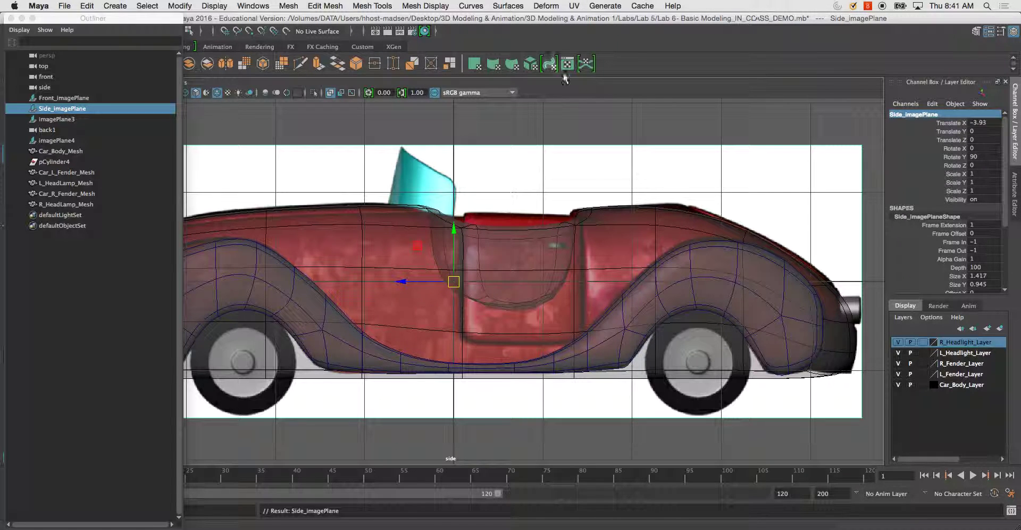
Rename imagePlane3 to Top_imagePlane
{"action": "left_click", "coordinate": [82, 119]}
{"action": "key", "text": "space"}
{"action": "key", "text": "space"}
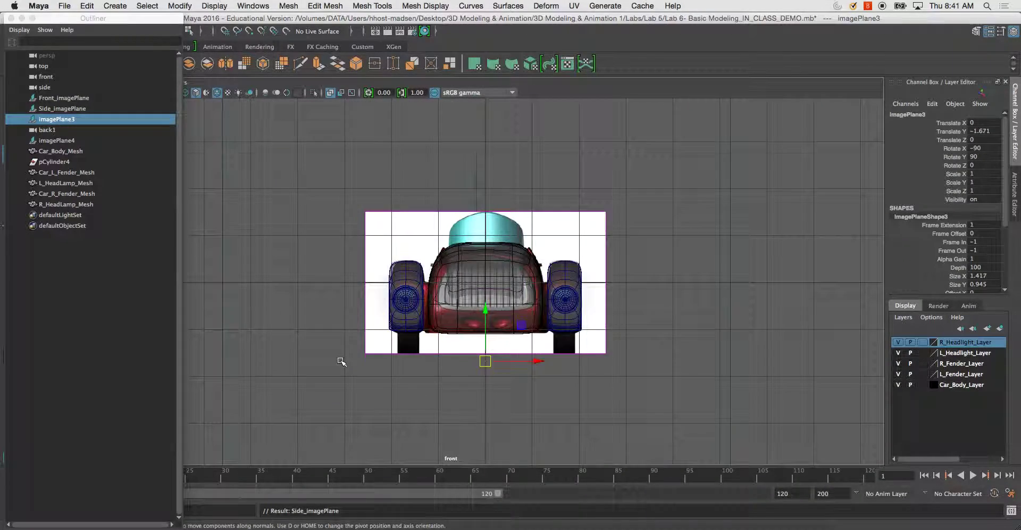
{"action": "key", "text": "space"}
{"action": "key", "text": "space"}
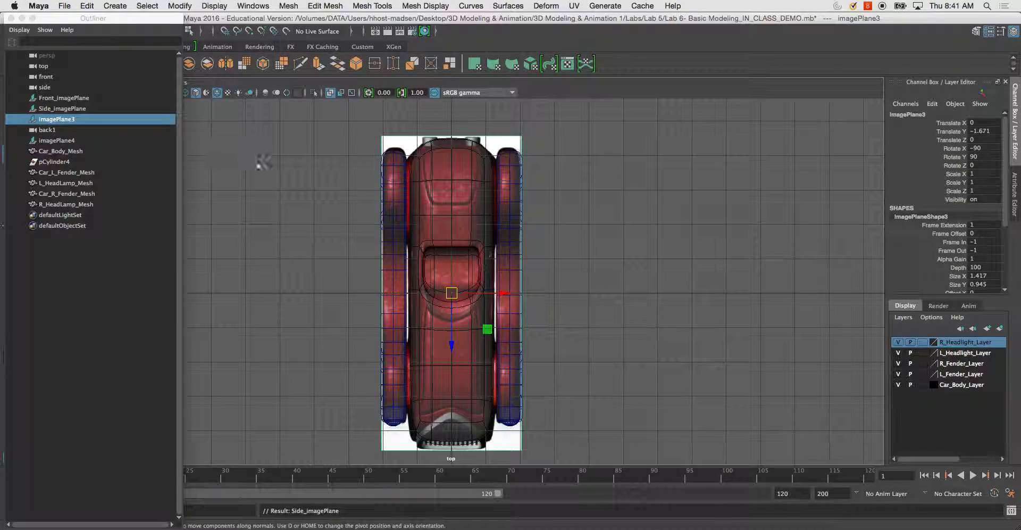
{"action": "double_click", "coordinate": [909, 114]}
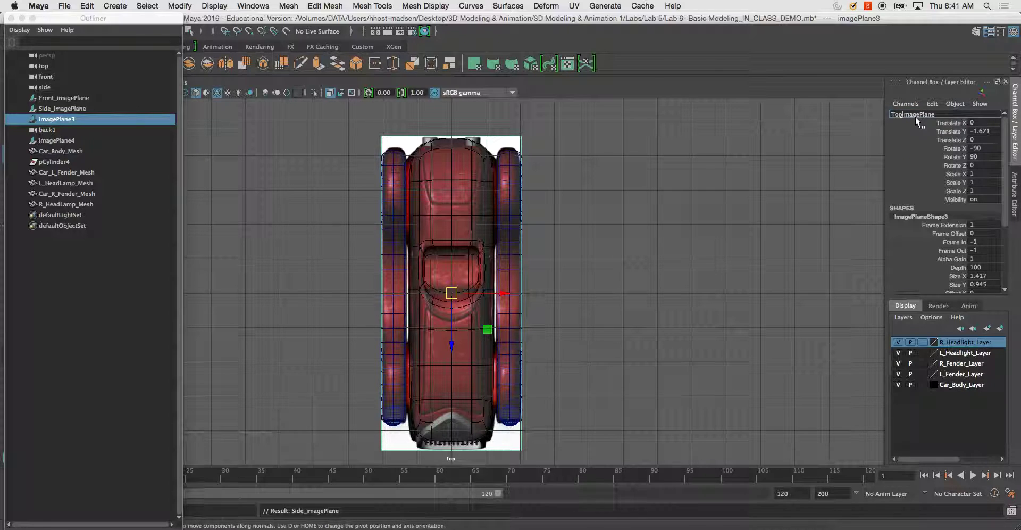
{"action": "type", "text": "Top_i"}
{"action": "key", "text": "Return"}
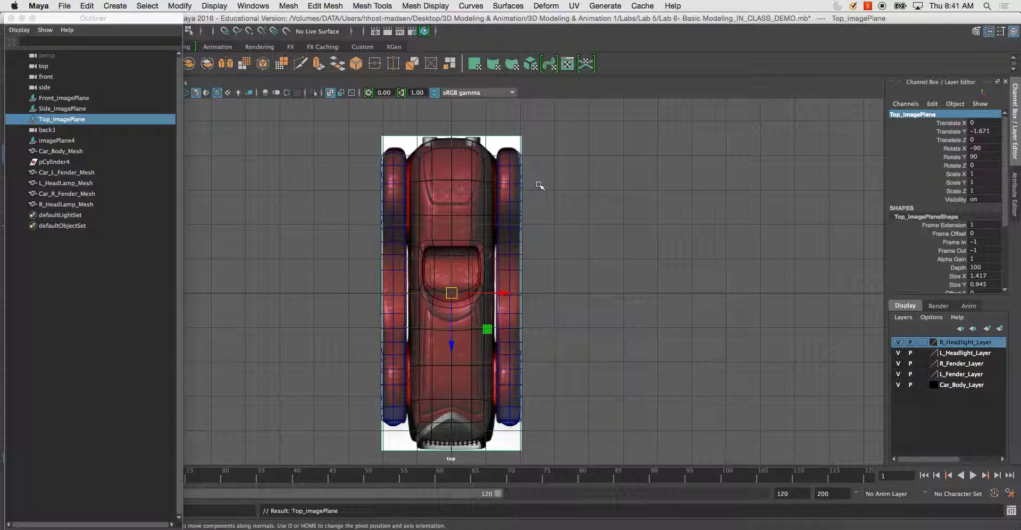
Select the back1 camera and show its view in a panel of the four-view layout
{"action": "left_click", "coordinate": [86, 132]}
{"action": "key", "text": "space"}
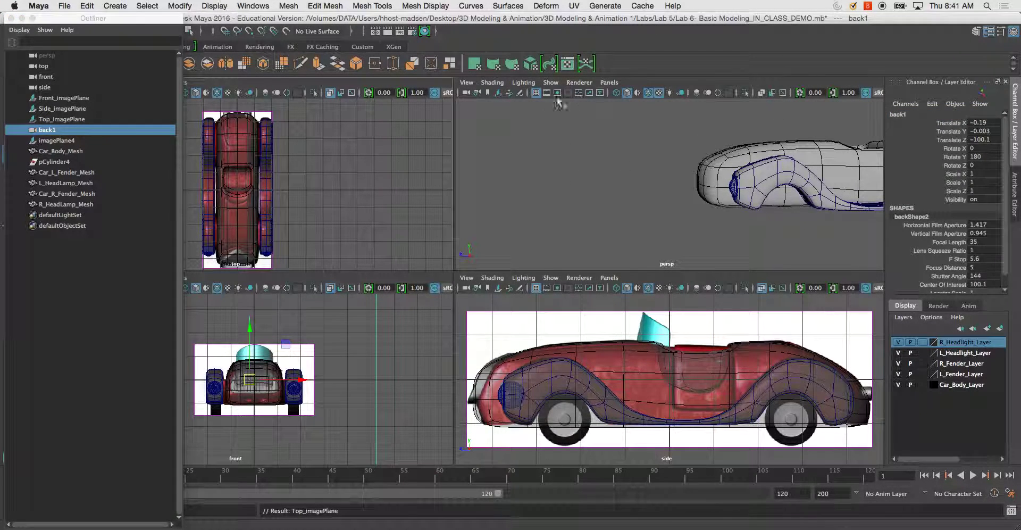
{"action": "left_click", "coordinate": [602, 85]}
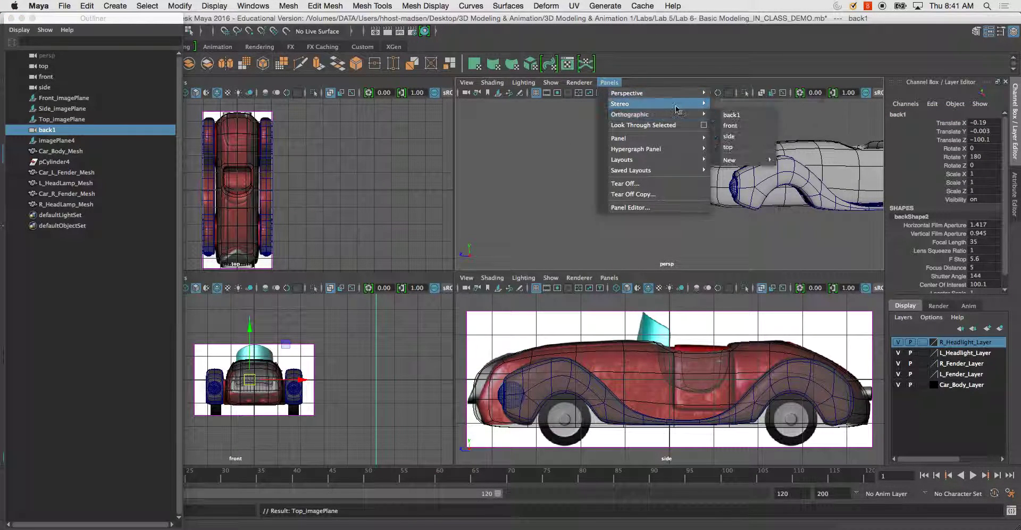
{"action": "mouse_move", "coordinate": [686, 117]}
{"action": "left_click", "coordinate": [732, 115]}
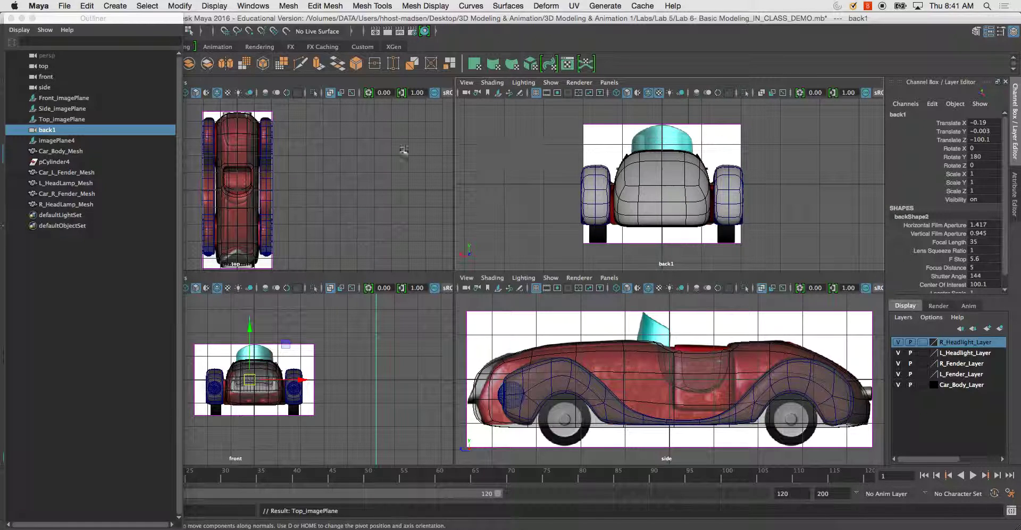
Rename imagePlane4 to Back_imagePlane
{"action": "left_click", "coordinate": [42, 131]}
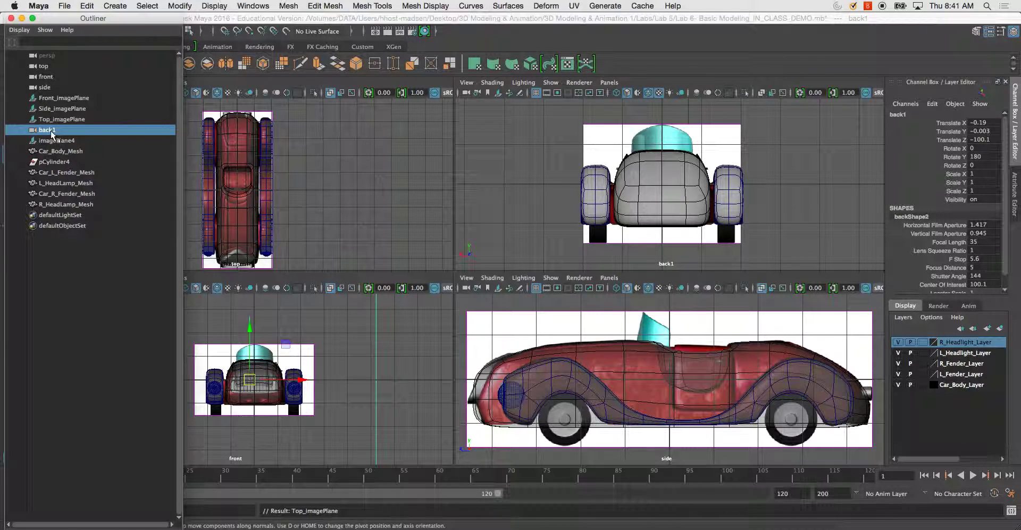
{"action": "left_click", "coordinate": [57, 140]}
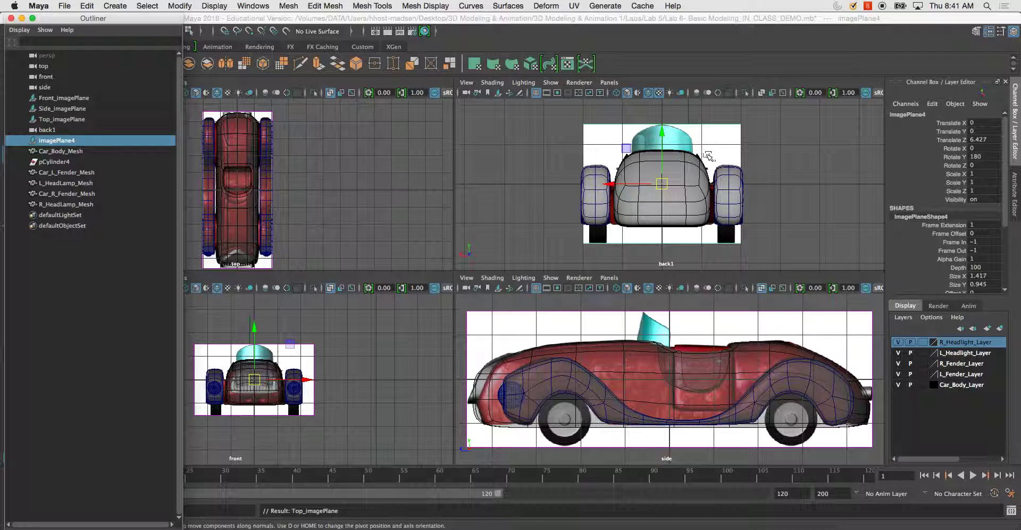
{"action": "left_click", "coordinate": [946, 113]}
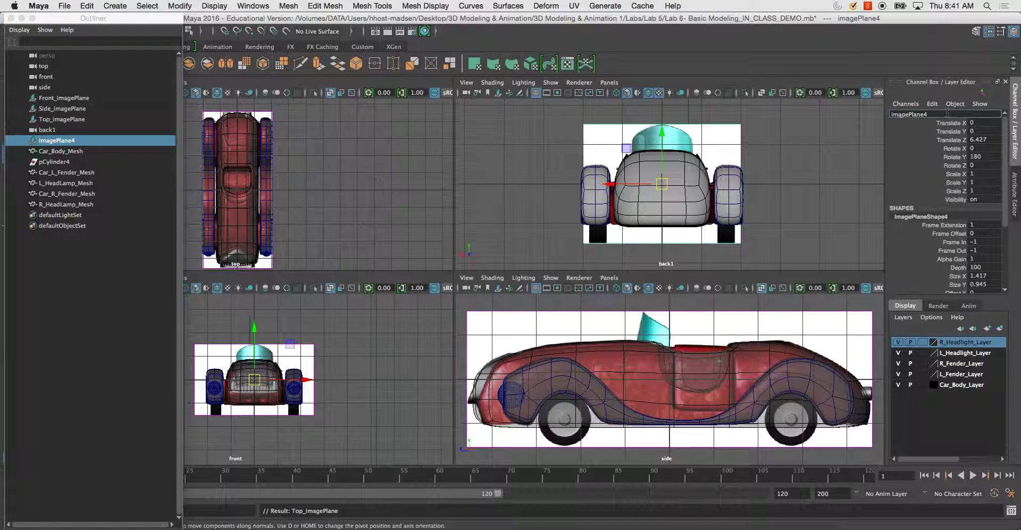
{"action": "key", "text": "BackSpace"}
{"action": "type", "text": "Back_"}
{"action": "key", "text": "Return"}
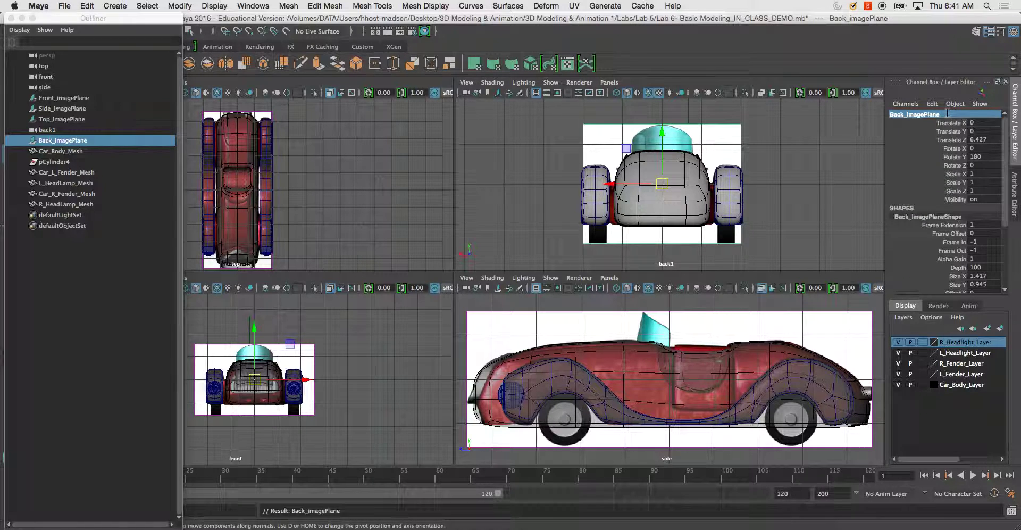
Check what the stray pCylinder4 is, then delete it
{"action": "left_click", "coordinate": [61, 162]}
{"action": "left_click_drag", "start_coordinate": [595, 220], "coordinate": [524, 204]}
{"action": "key", "text": "Delete"}
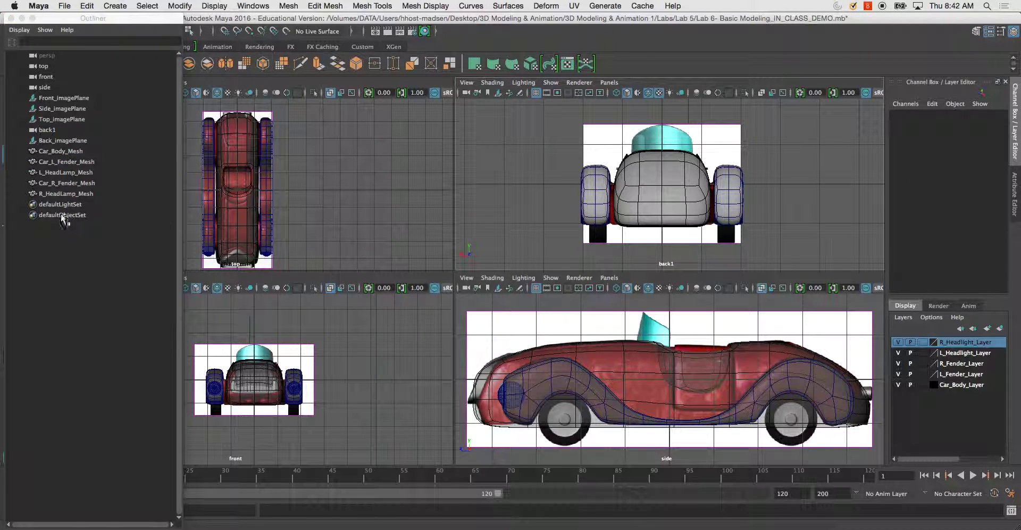
Rename the back1 camera to back and reselect it in the Outliner
{"action": "left_click", "coordinate": [47, 131]}
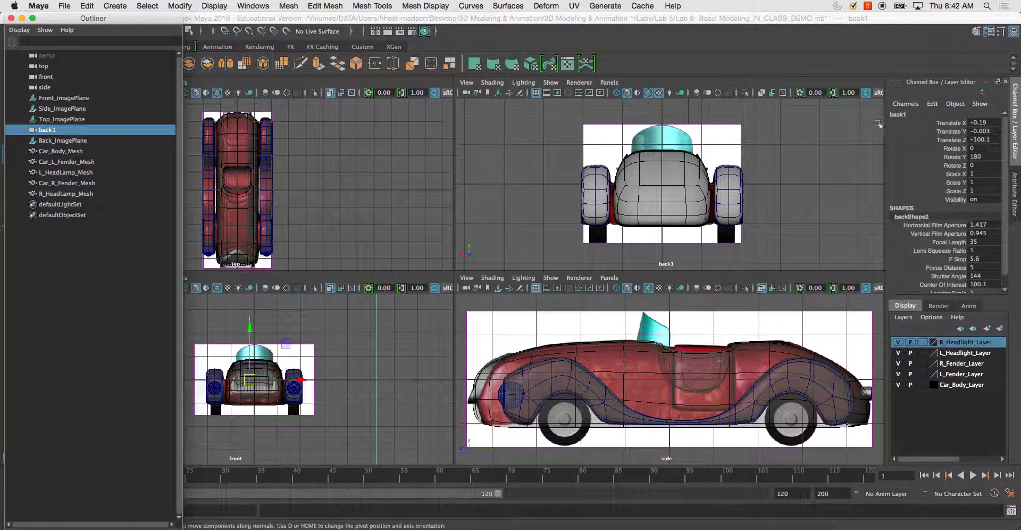
{"action": "left_click", "coordinate": [913, 113]}
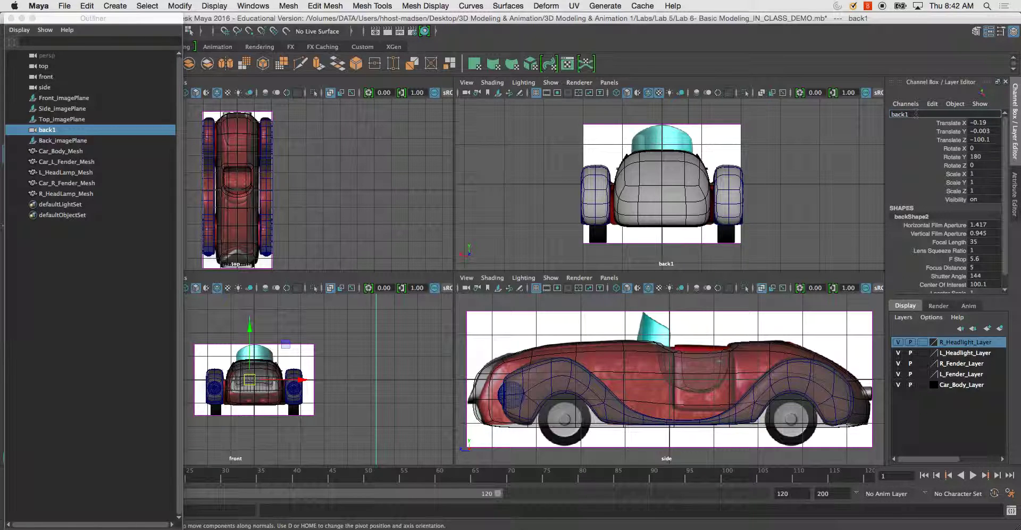
{"action": "key", "text": "Return"}
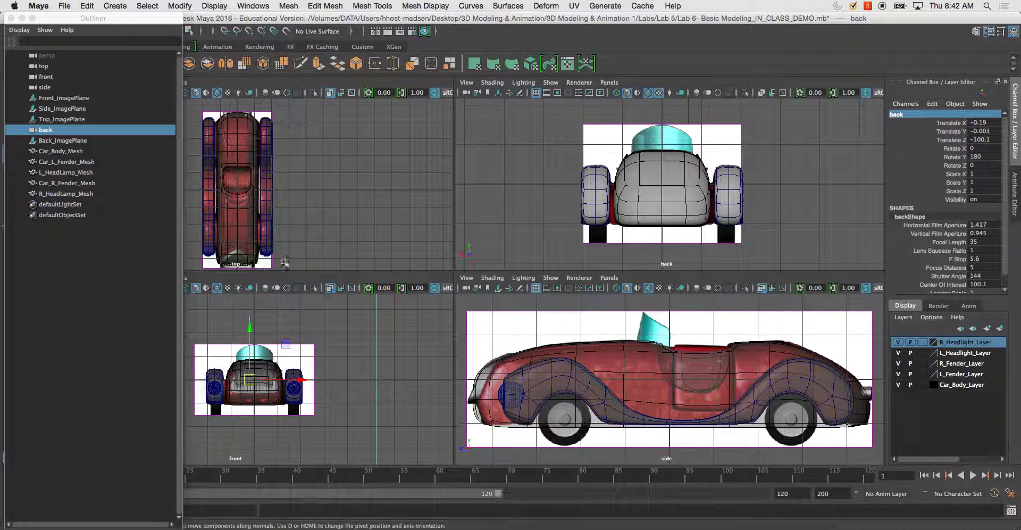
{"action": "scroll", "coordinate": [683, 451], "scroll_direction": "up", "scroll_amount": 1}
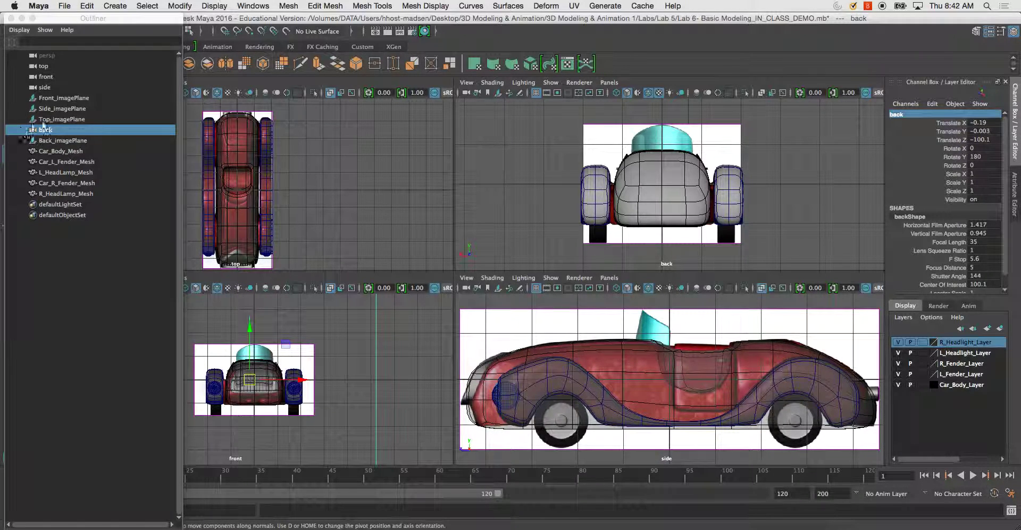
{"action": "mouse_move", "coordinate": [49, 129]}
{"action": "left_mouse_down"}
{"action": "mouse_move", "coordinate": [47, 99]}
{"action": "mouse_move", "coordinate": [64, 135]}
{"action": "left_mouse_up"}
{"action": "left_click", "coordinate": [64, 134]}
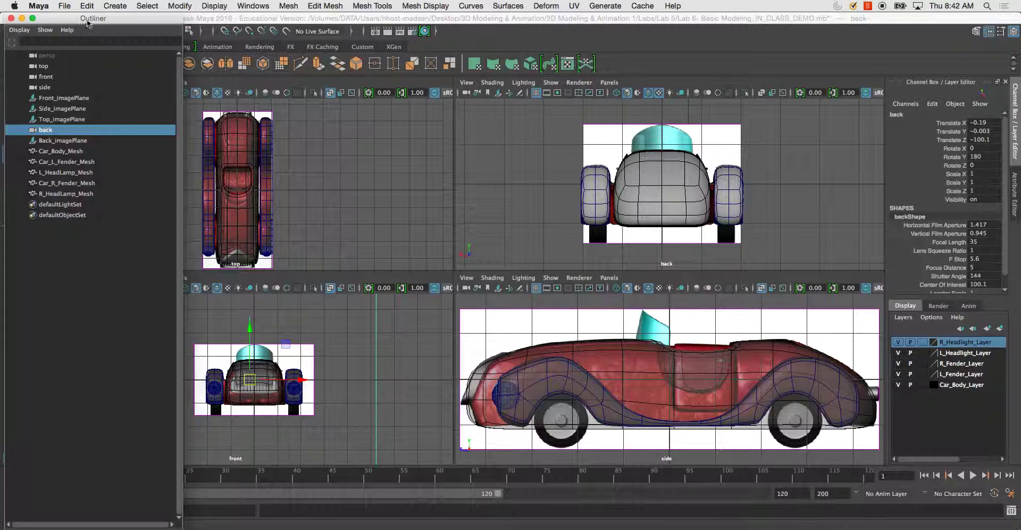
Move the Outliner aside and switch the back view panel to the persp camera
{"action": "left_click_drag", "start_coordinate": [88, 23], "coordinate": [191, 34]}
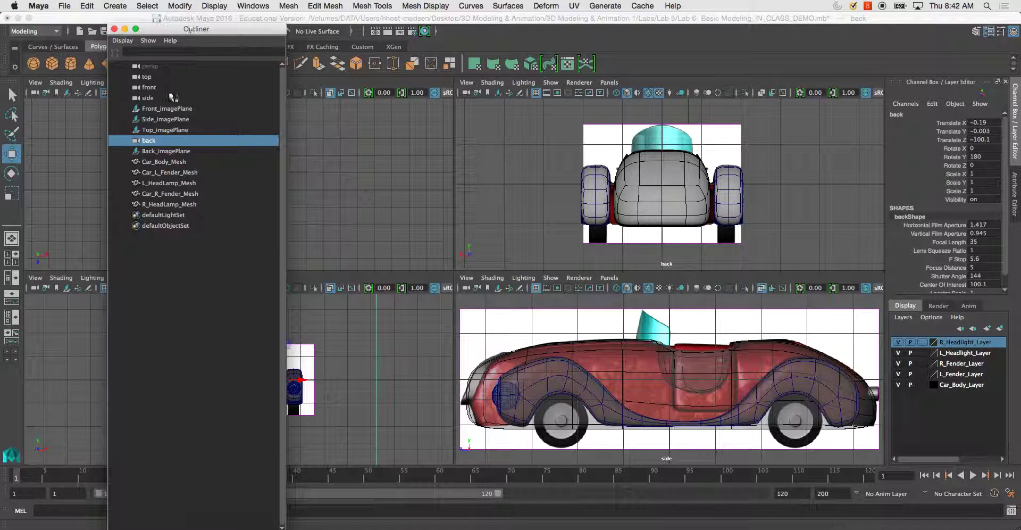
{"action": "left_click", "coordinate": [153, 69]}
{"action": "left_click_drag", "start_coordinate": [149, 66], "coordinate": [166, 68]}
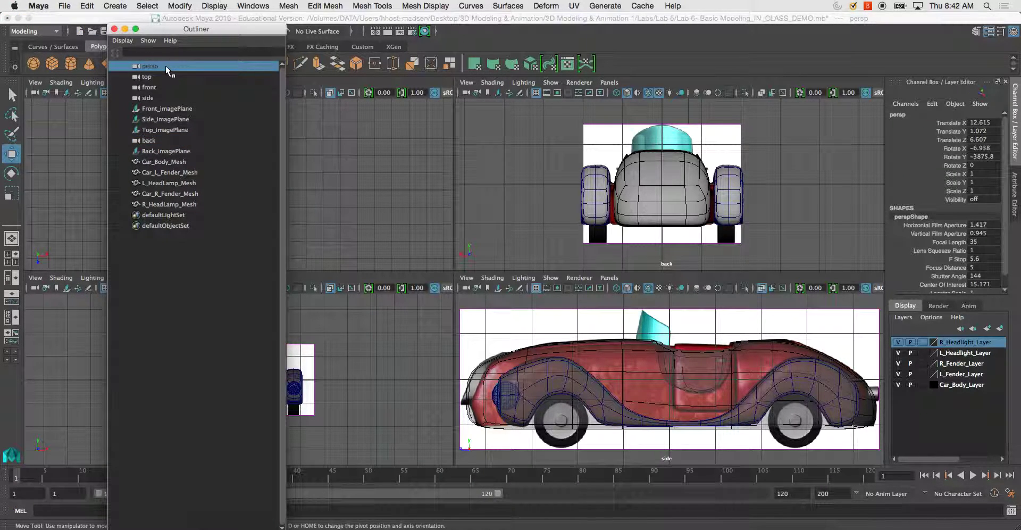
{"action": "left_click", "coordinate": [609, 82]}
{"action": "mouse_move", "coordinate": [630, 94]}
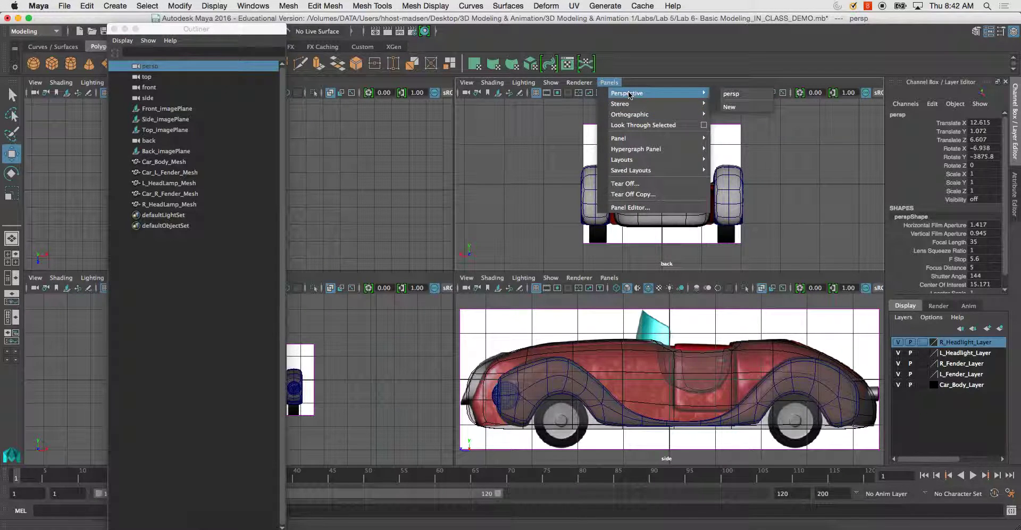
{"action": "left_click", "coordinate": [732, 93]}
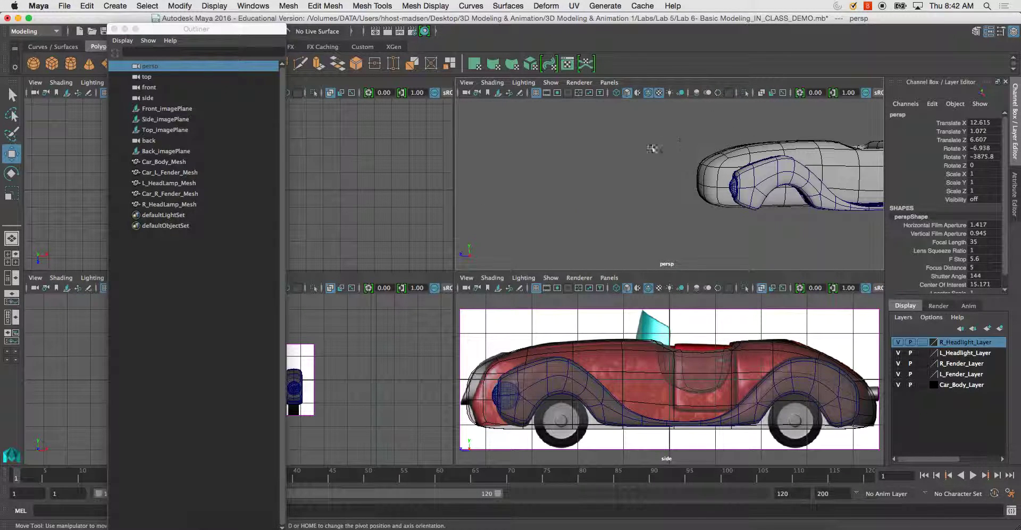
Frame the car body in the perspective view and orbit toward the car's front
{"action": "left_click", "coordinate": [753, 148]}
{"action": "key", "text": "f"}
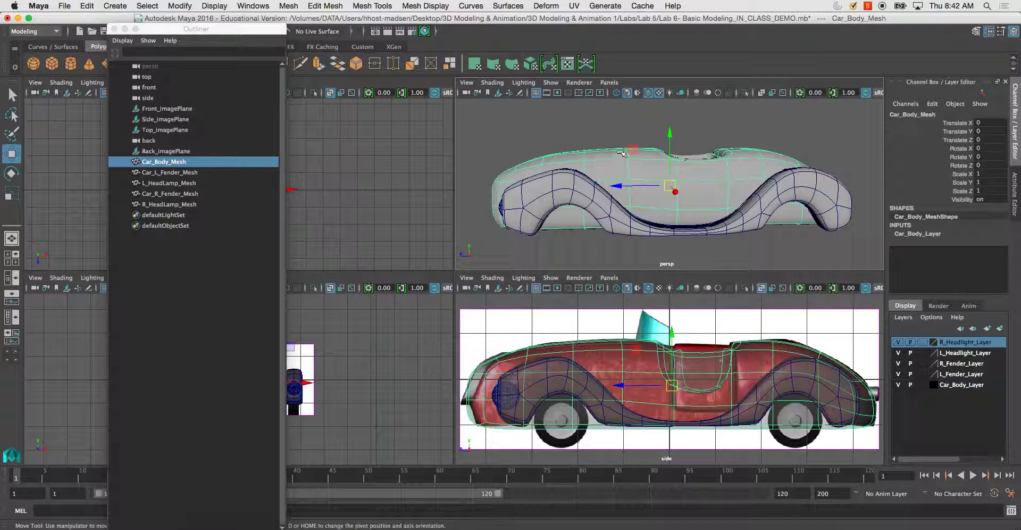
{"action": "left_click_drag", "start_coordinate": [620, 157], "coordinate": [681, 147], "text": "alt"}
{"action": "scroll", "coordinate": [680, 147], "scroll_direction": "down", "scroll_amount": 5}
{"action": "left_click", "coordinate": [771, 152]}
{"action": "left_click_drag", "start_coordinate": [766, 153], "coordinate": [677, 182], "text": "alt"}
{"action": "scroll", "coordinate": [677, 182], "scroll_direction": "up", "scroll_amount": 2}
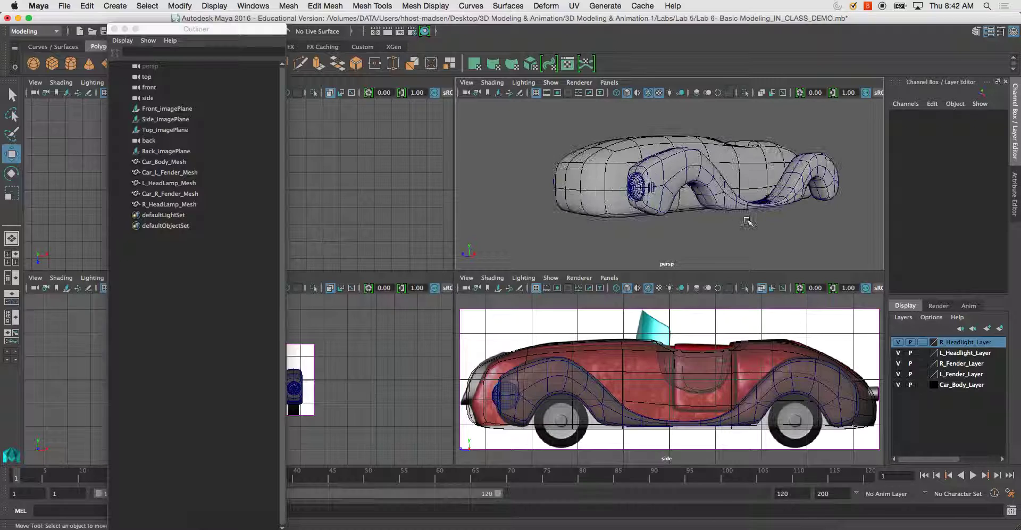
Reposition the Outliner to reveal the top and front views and select their cameras
{"action": "left_click", "coordinate": [160, 77]}
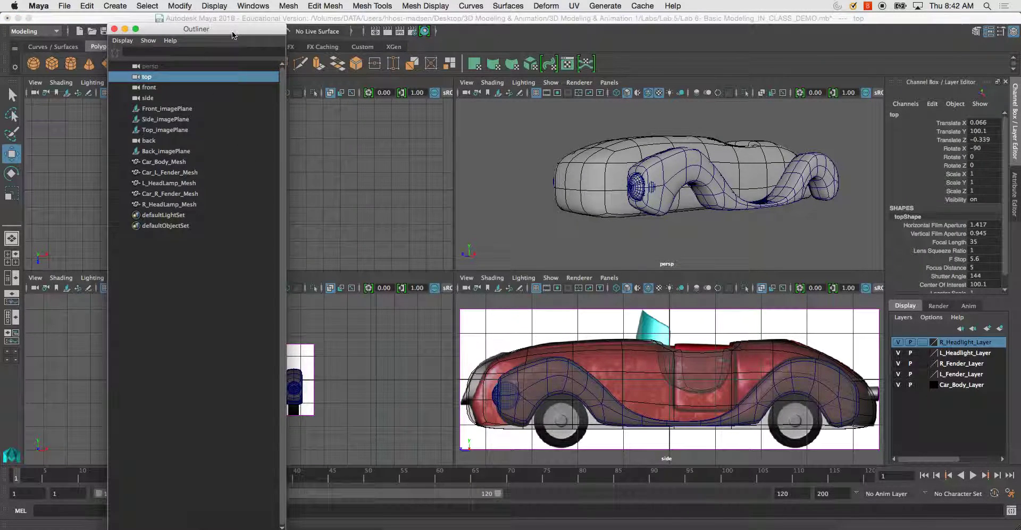
{"action": "left_click_drag", "start_coordinate": [232, 34], "coordinate": [615, 67]}
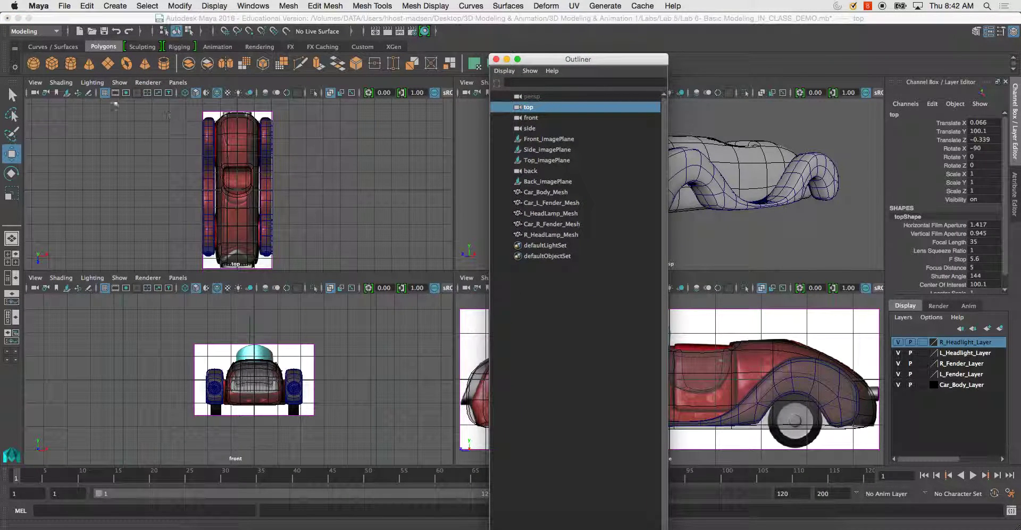
{"action": "left_click", "coordinate": [36, 92]}
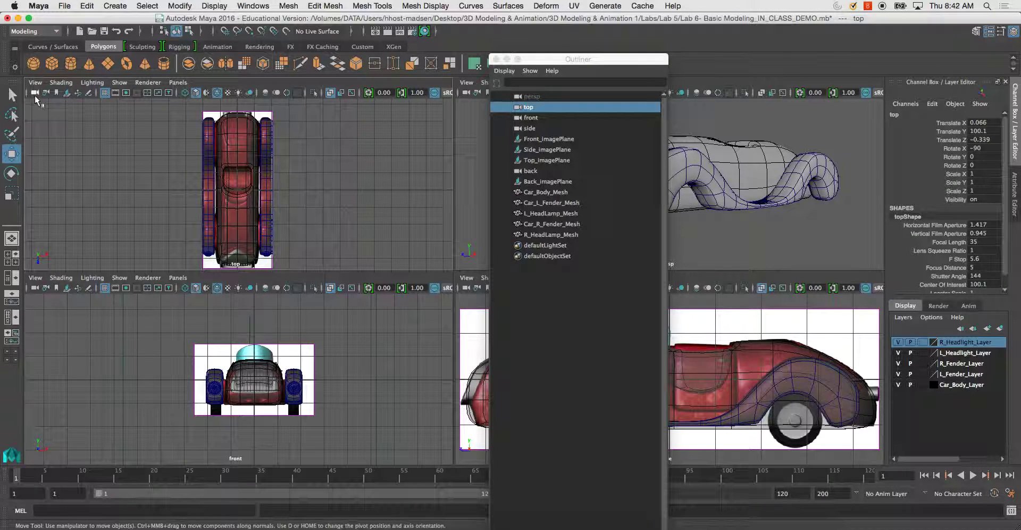
{"action": "left_click", "coordinate": [35, 287]}
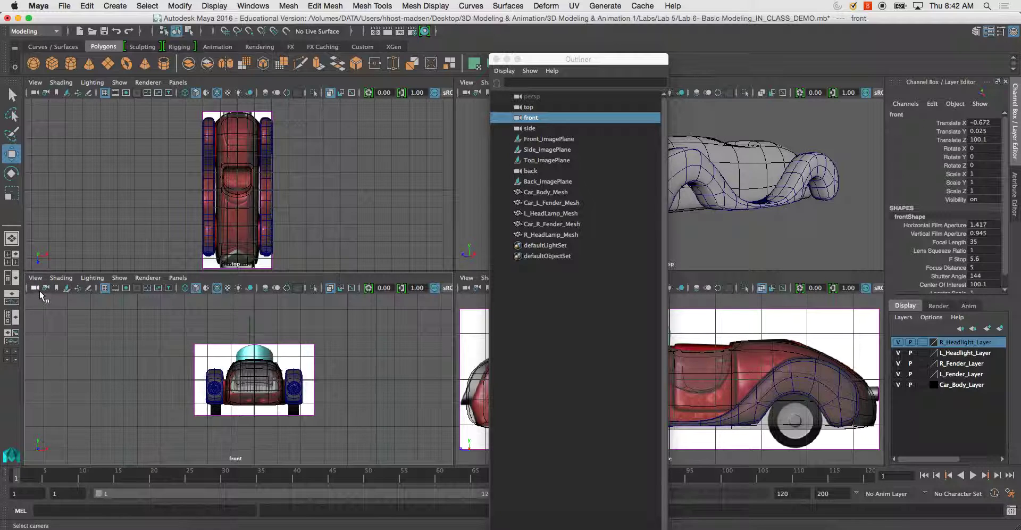
{"action": "left_click", "coordinate": [34, 95]}
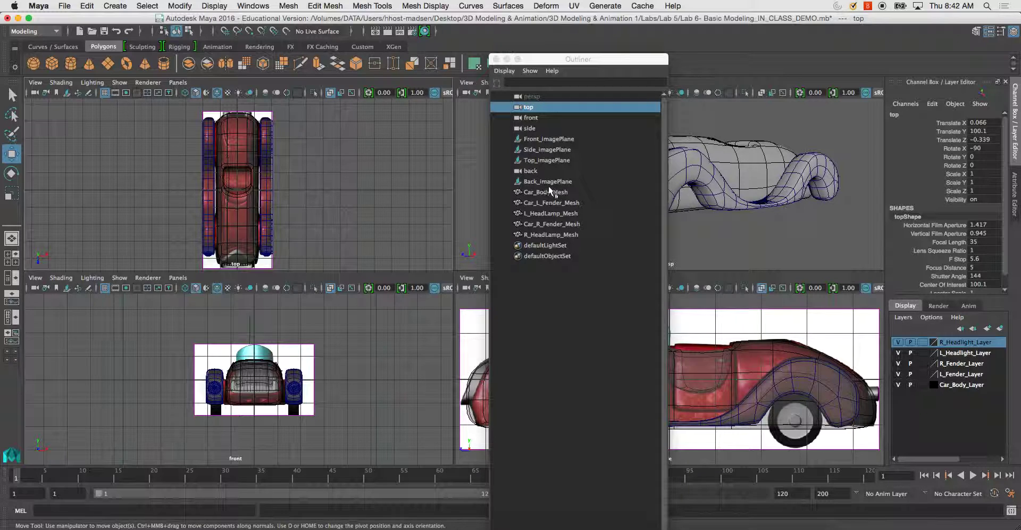
Click through defaultLightSet, defaultObjectSet and Back_imagePlane in the Outliner
{"action": "left_click", "coordinate": [553, 244]}
{"action": "left_click", "coordinate": [556, 256]}
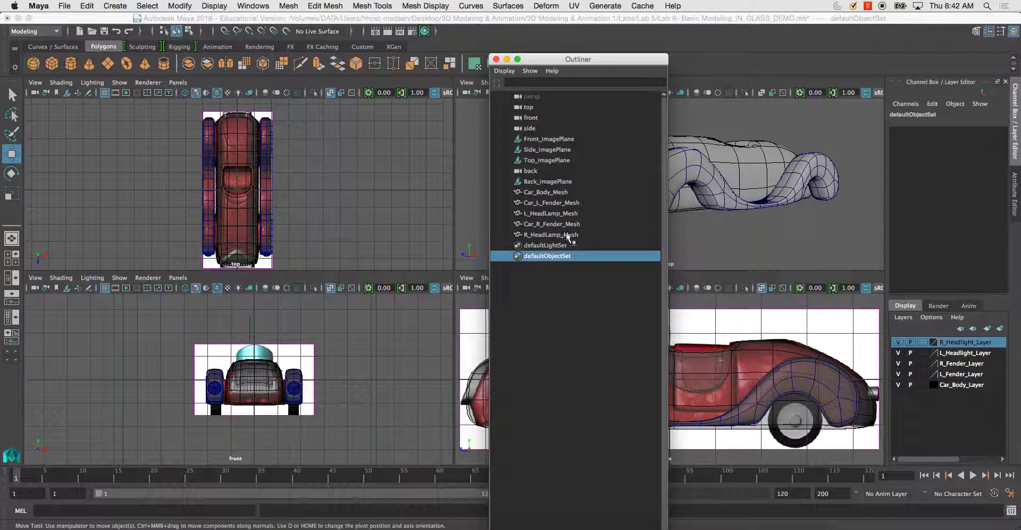
{"action": "left_click", "coordinate": [556, 245]}
{"action": "left_click", "coordinate": [553, 182]}
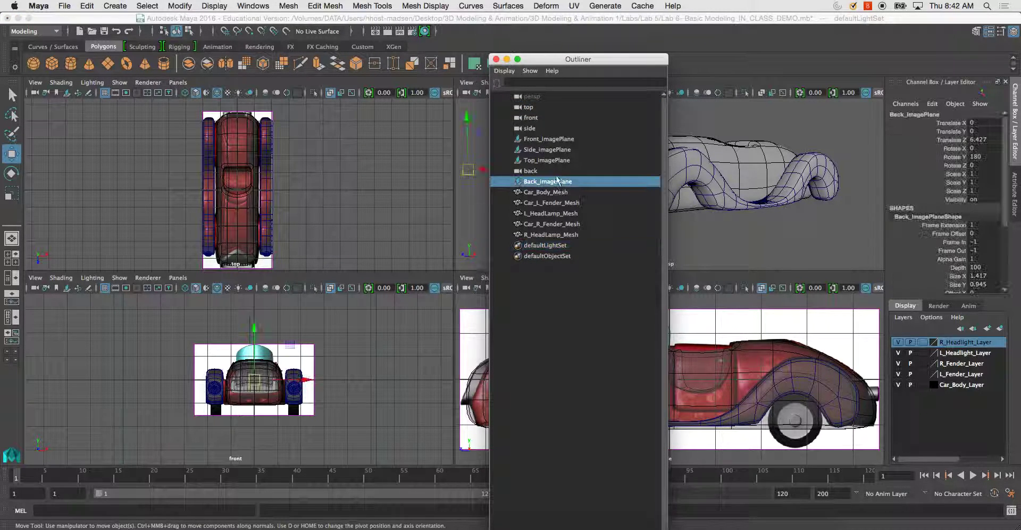
Move the Outliner away and box-select all the car meshes in the perspective view
{"action": "left_click_drag", "start_coordinate": [546, 59], "coordinate": [53, 21]}
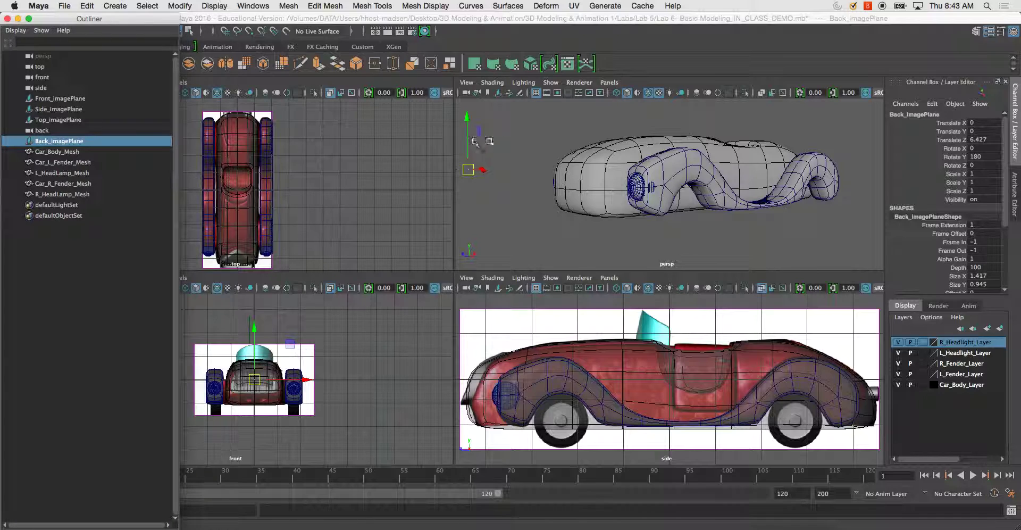
{"action": "mouse_move", "coordinate": [549, 158]}
{"action": "left_mouse_down", "text": "alt"}
{"action": "mouse_move", "coordinate": [548, 132]}
{"action": "mouse_move", "coordinate": [562, 155]}
{"action": "left_mouse_up", "text": "alt"}
{"action": "middle_click_drag", "start_coordinate": [561, 156], "coordinate": [533, 155], "text": "alt"}
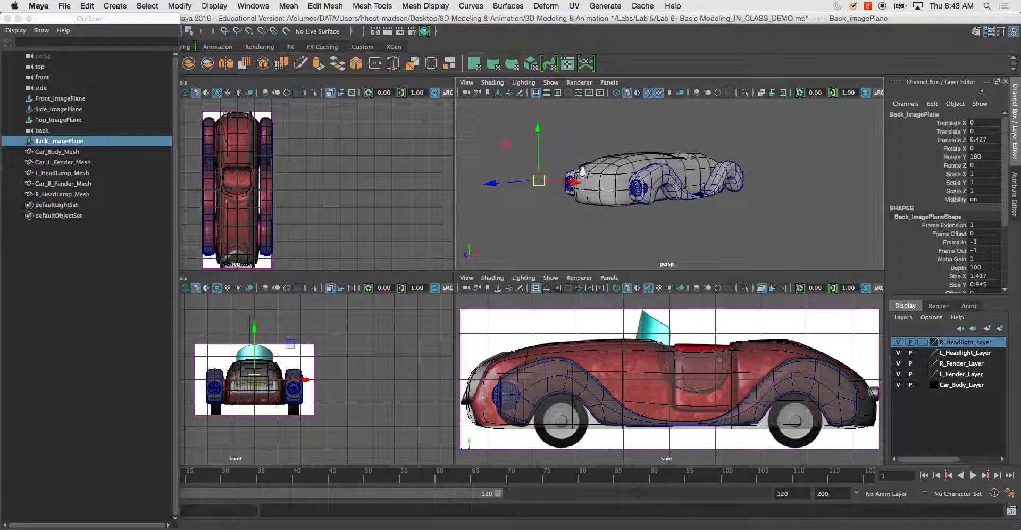
{"action": "scroll", "coordinate": [563, 152], "scroll_direction": "down", "scroll_amount": 2}
{"action": "left_click", "coordinate": [571, 126]}
{"action": "left_click_drag", "start_coordinate": [559, 126], "coordinate": [718, 226]}
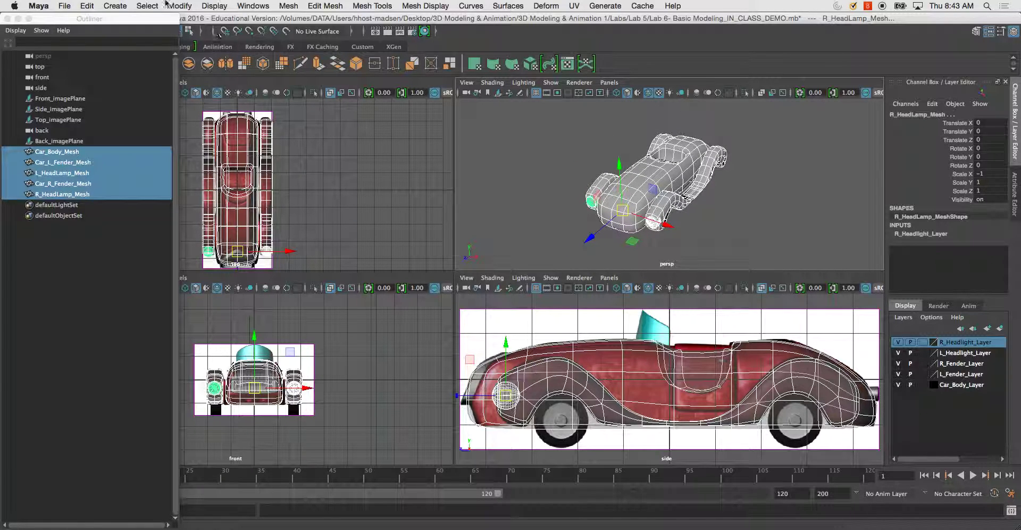
Group the selected car meshes with Edit > Group and rename the group Car_GRP
{"action": "left_click", "coordinate": [114, 6]}
{"action": "mouse_move", "coordinate": [84, 4]}
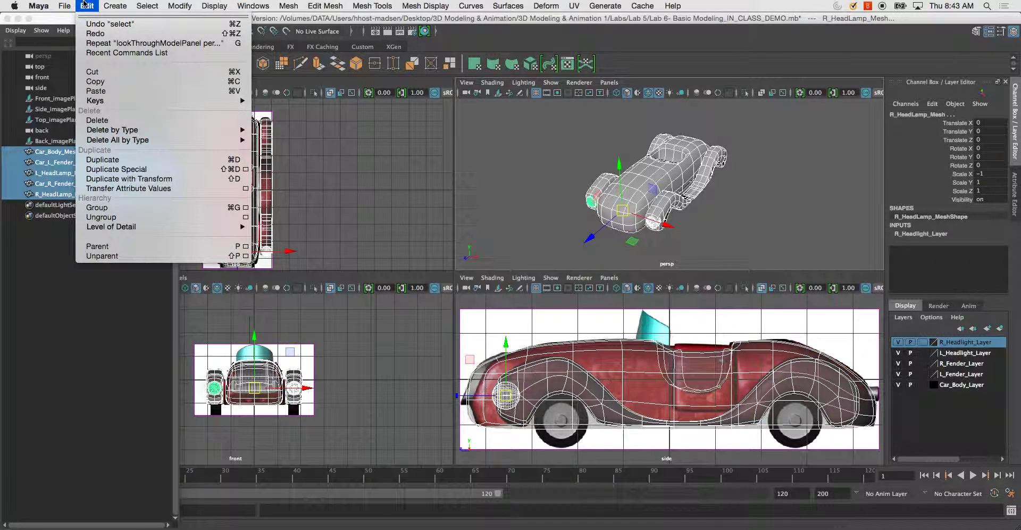
{"action": "left_click", "coordinate": [96, 207]}
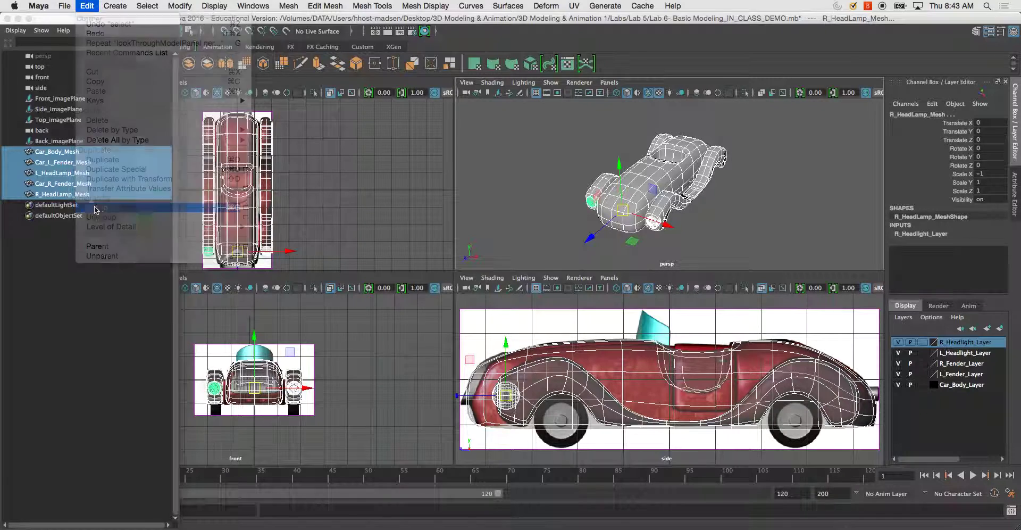
{"action": "double_click", "coordinate": [903, 114]}
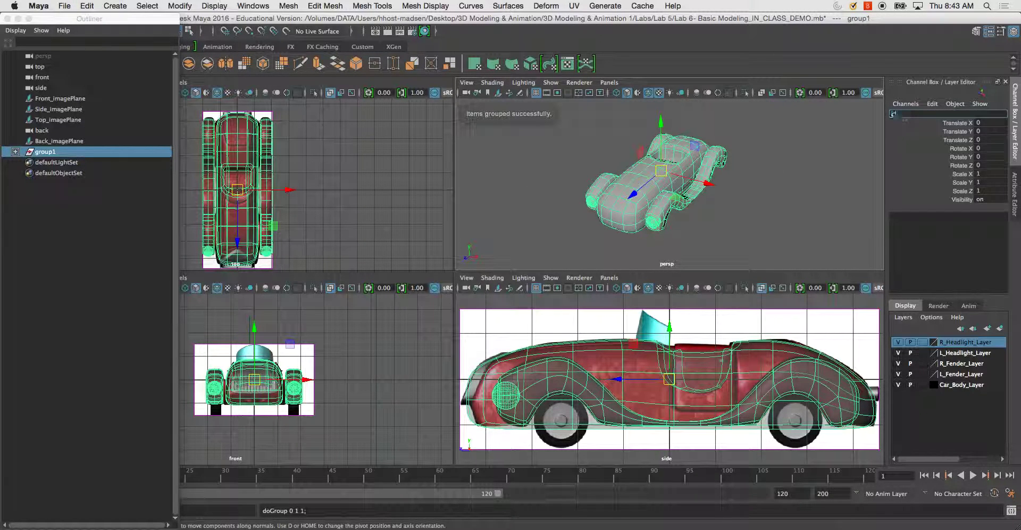
{"action": "type", "text": "Car_"}
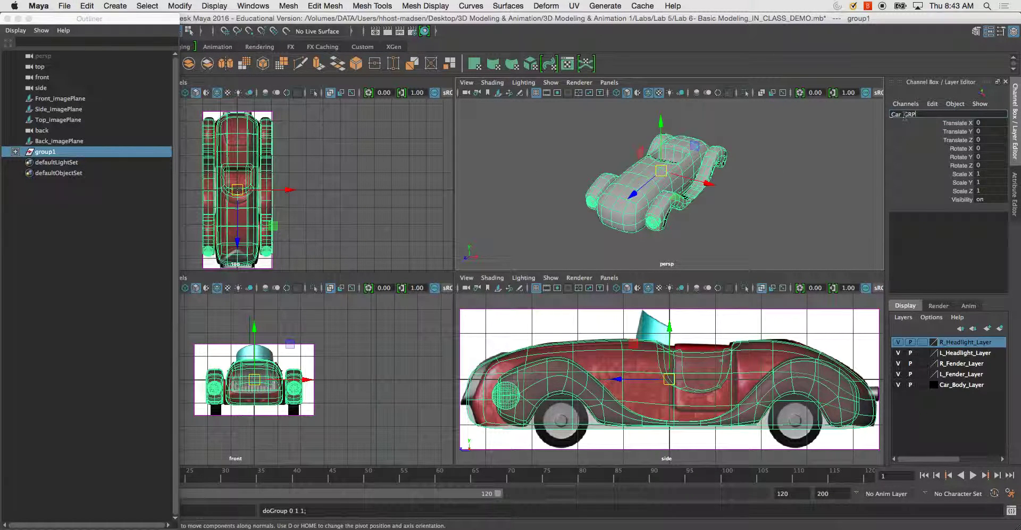
{"action": "type", "text": "GRP"}
{"action": "key", "text": "Return"}
Confirm the car body's parent is Car_GRP, then orbit to inspect the car
{"action": "left_click", "coordinate": [795, 175]}
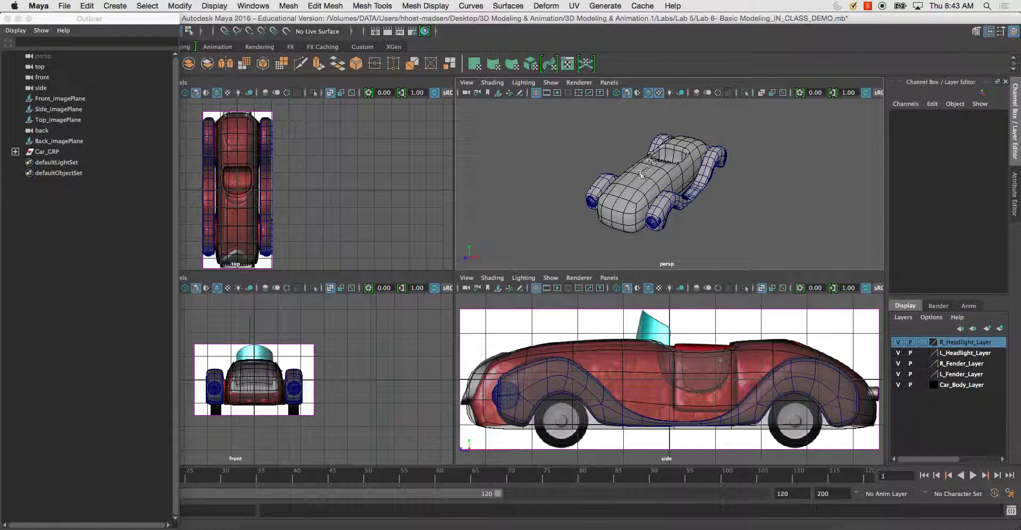
{"action": "left_click_drag", "start_coordinate": [638, 175], "coordinate": [644, 151], "text": "alt"}
{"action": "left_click", "coordinate": [691, 161]}
{"action": "key", "text": "Up"}
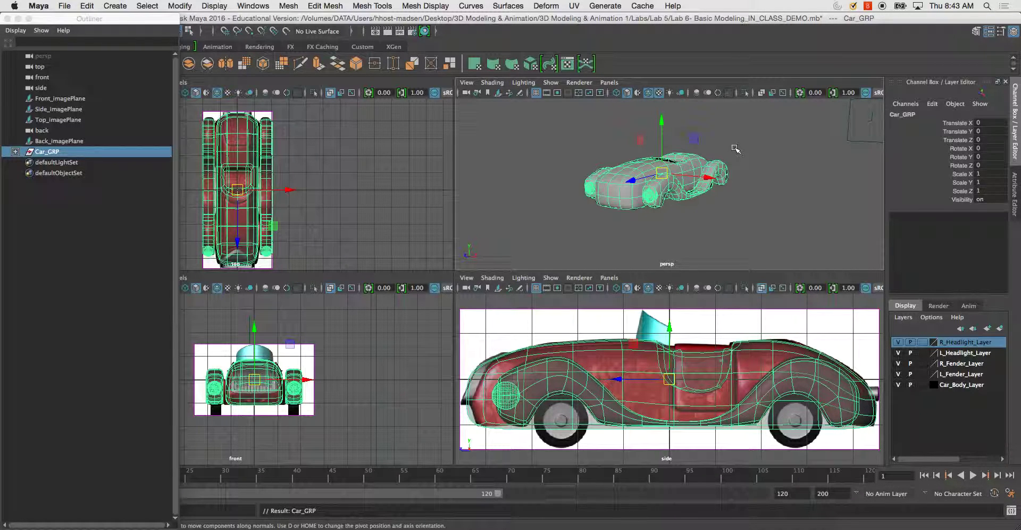
{"action": "left_click", "coordinate": [777, 185]}
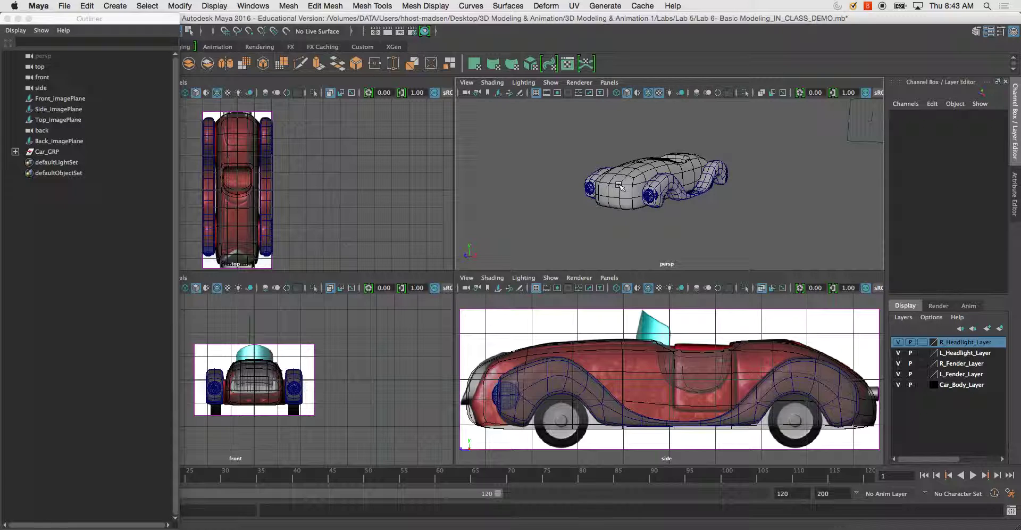
{"action": "left_click_drag", "start_coordinate": [581, 173], "coordinate": [629, 192], "text": "alt"}
{"action": "scroll", "coordinate": [609, 172], "scroll_direction": "up", "scroll_amount": 3}
{"action": "scroll", "coordinate": [584, 171], "scroll_direction": "up", "scroll_amount": 3}
{"action": "scroll", "coordinate": [574, 172], "scroll_direction": "down", "scroll_amount": 4}
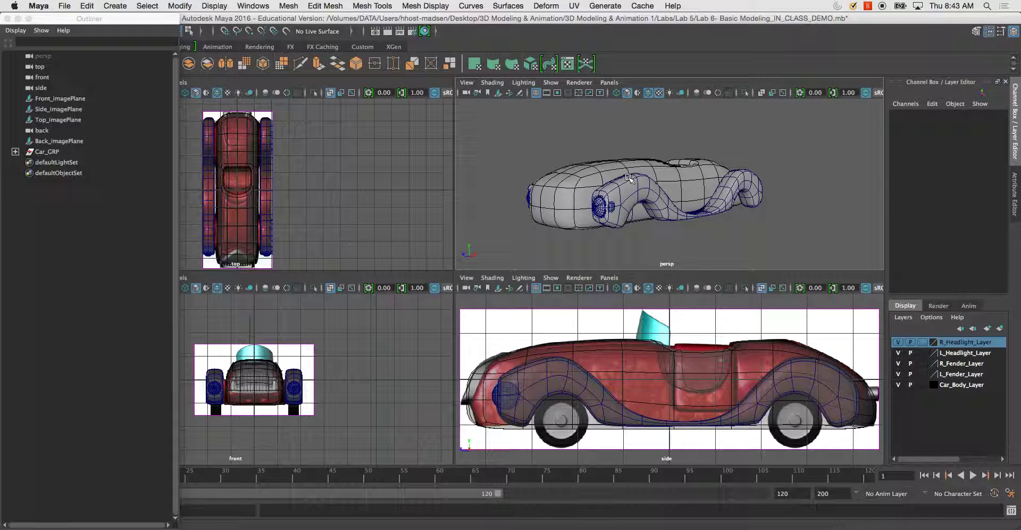